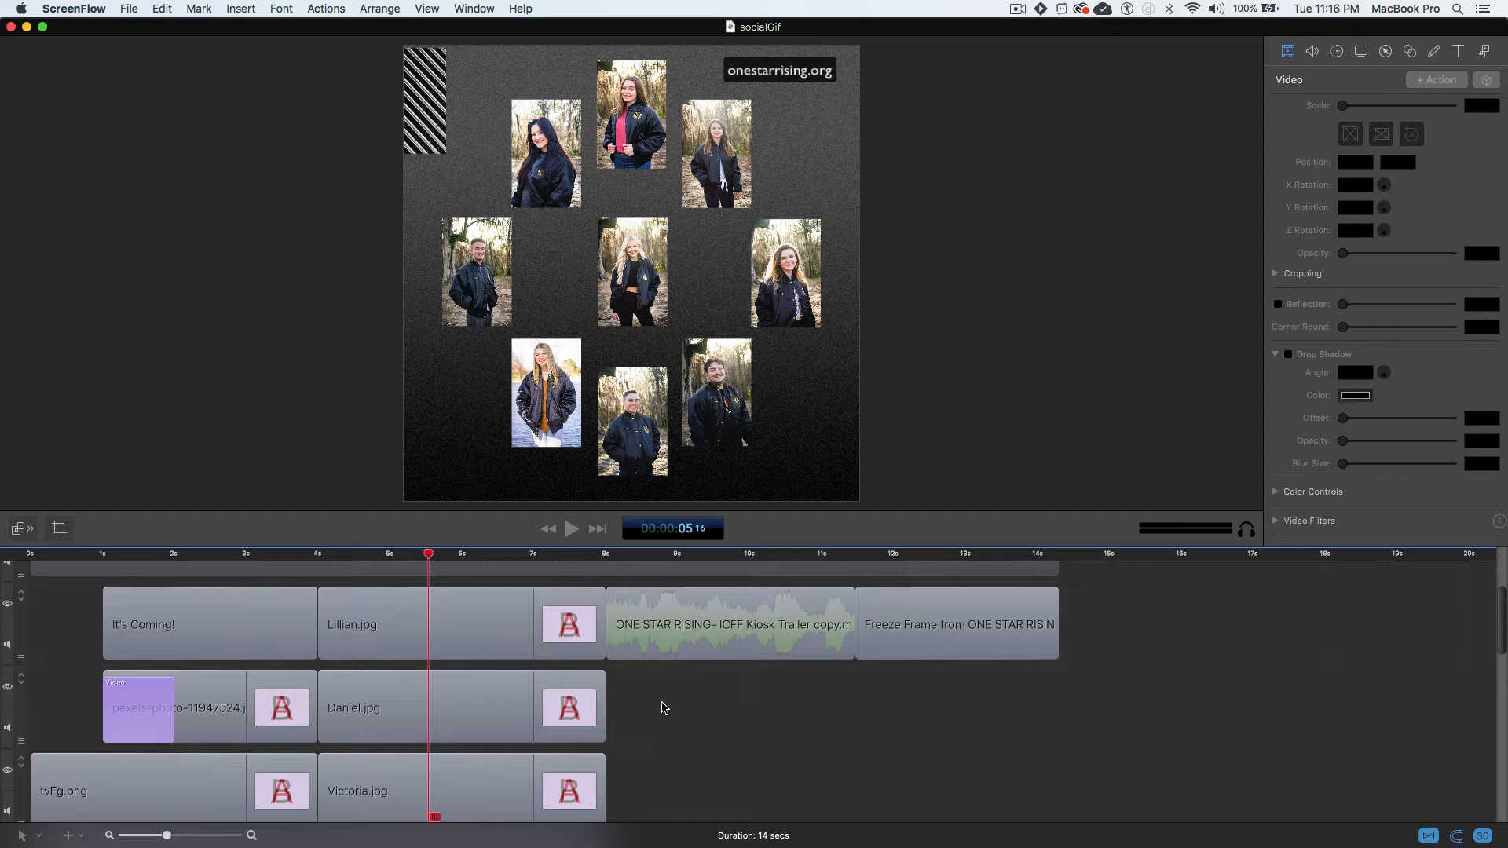
Play back the photo collage section from the 4-second mark to review how the photos currently appear
key("Up")
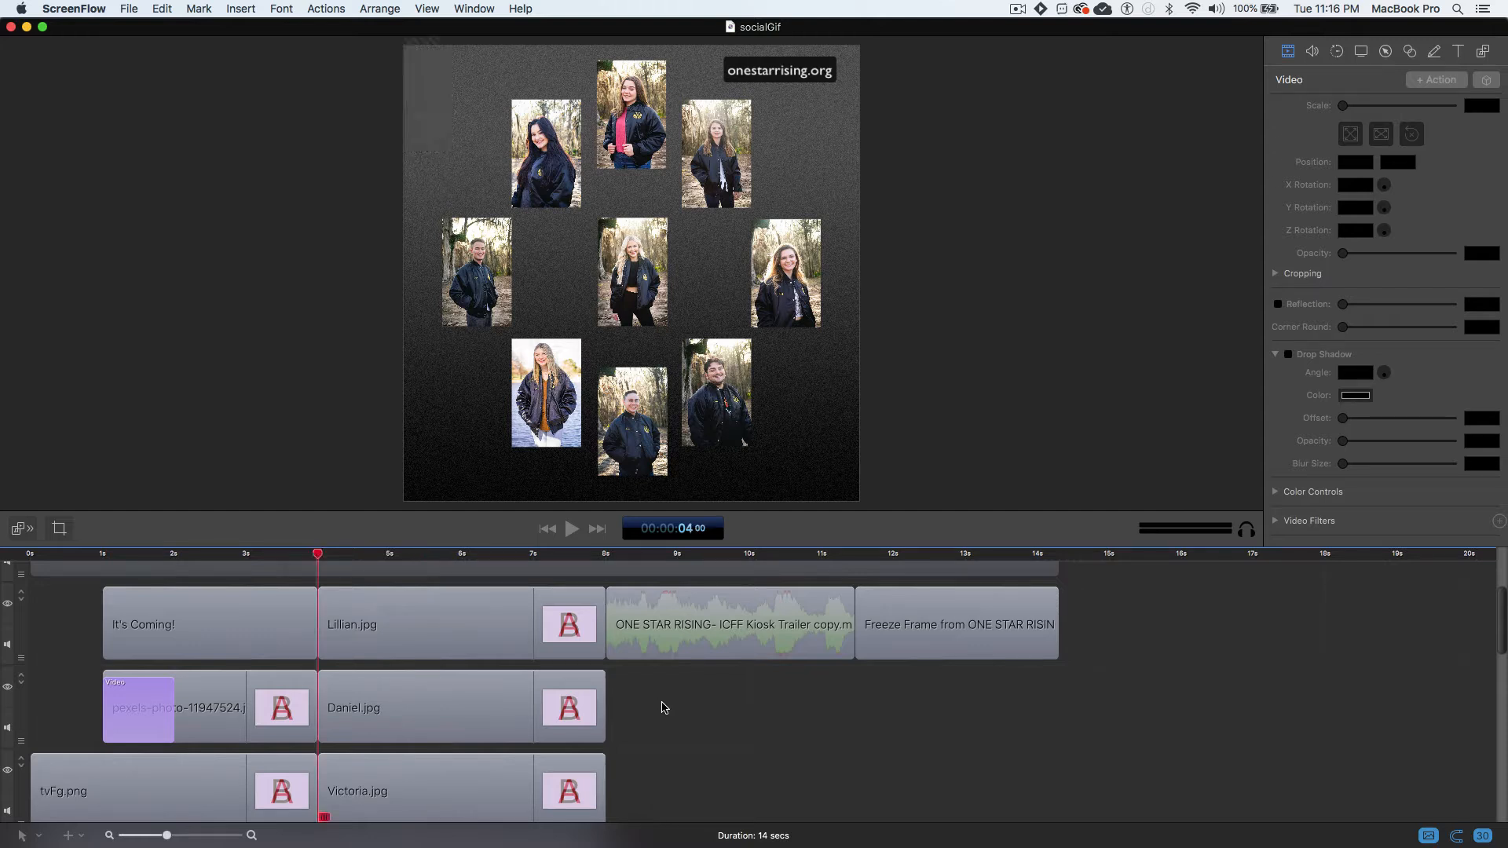
key("space")
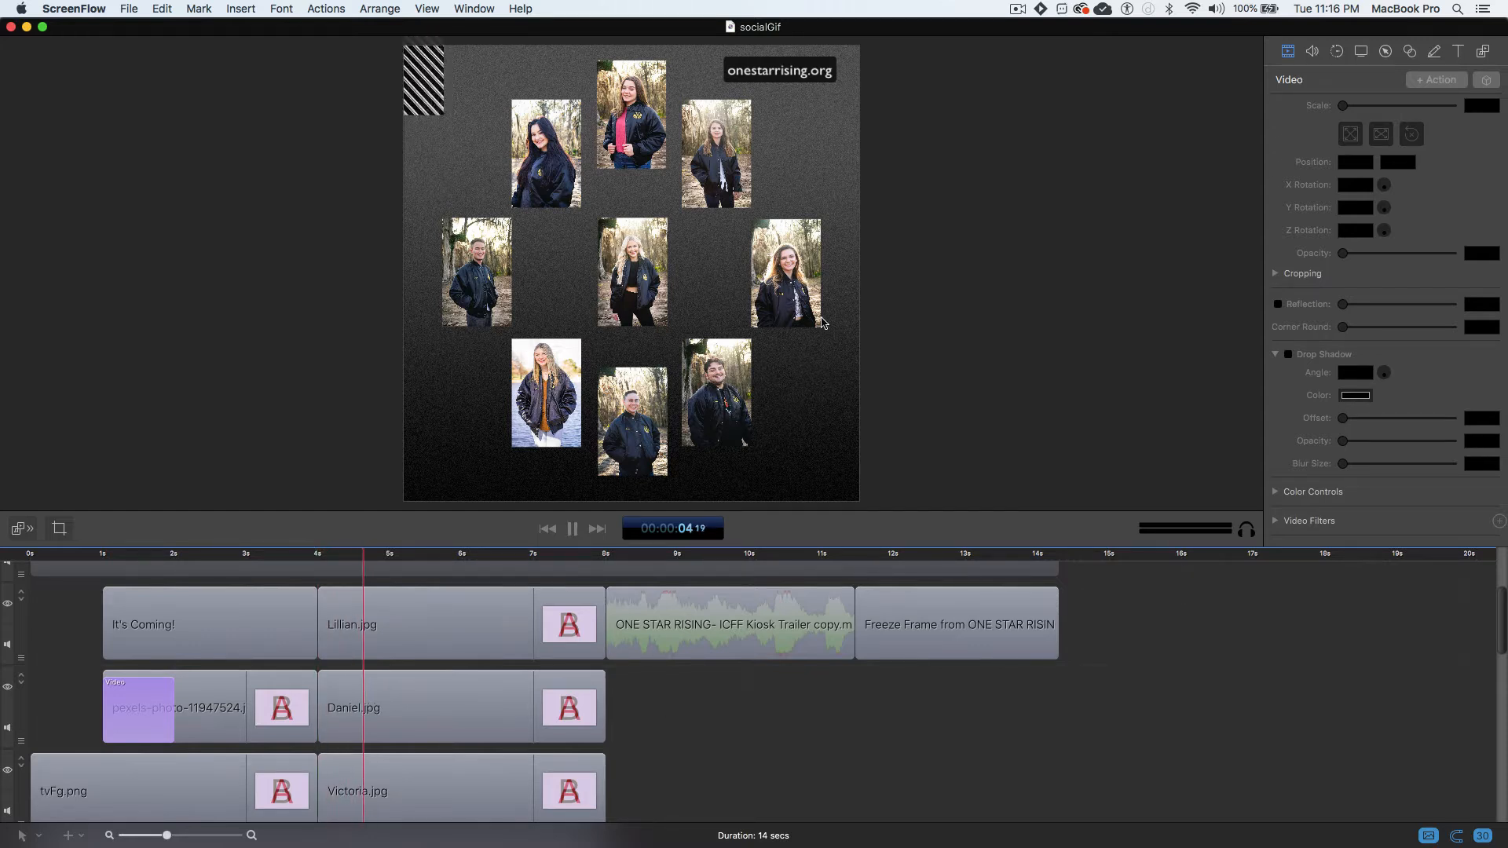
key("space")
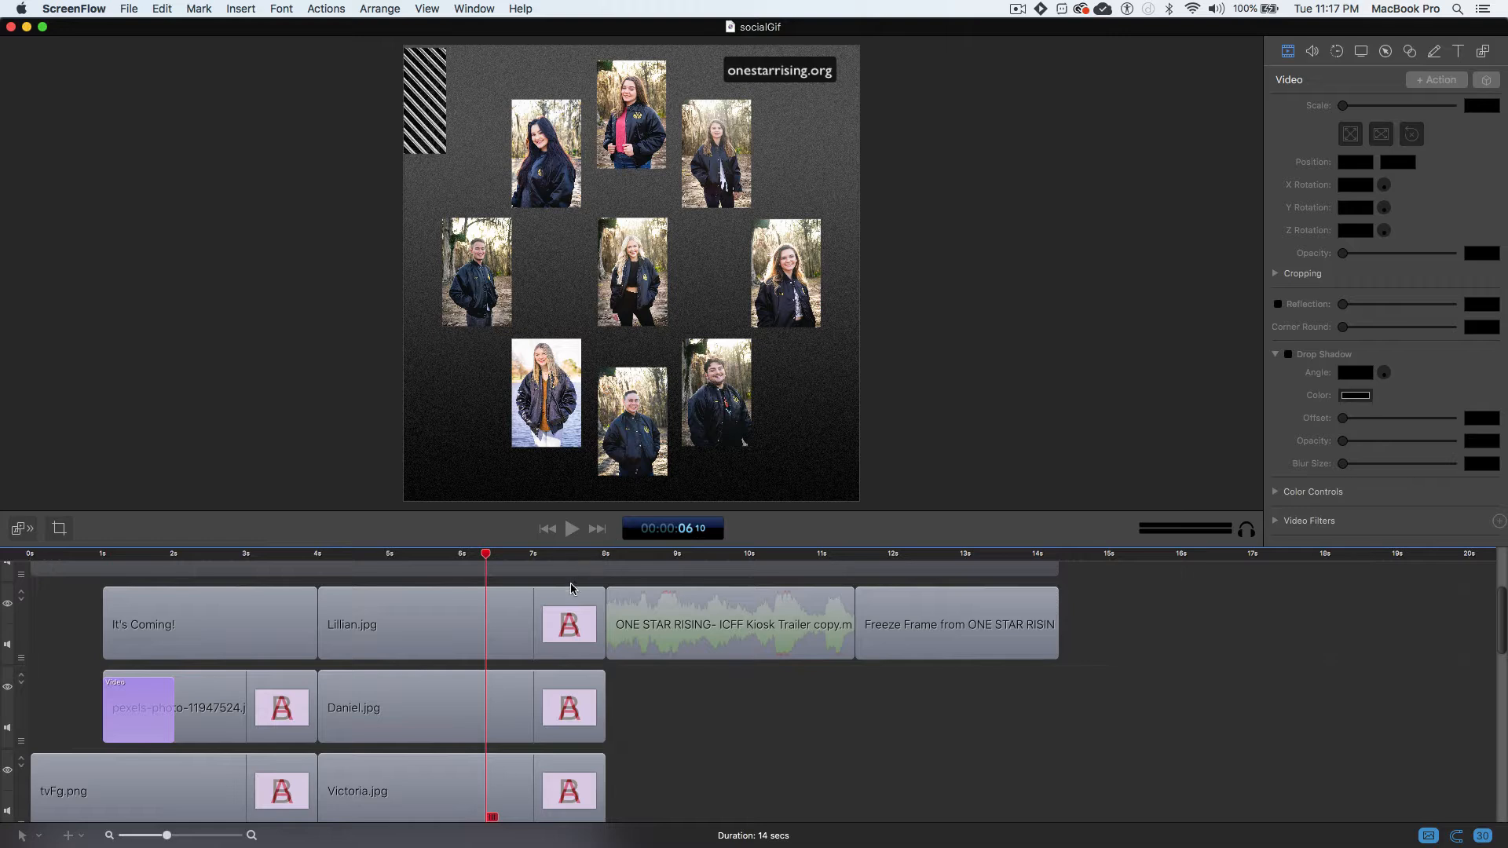
scroll(460, 649, "up", 3)
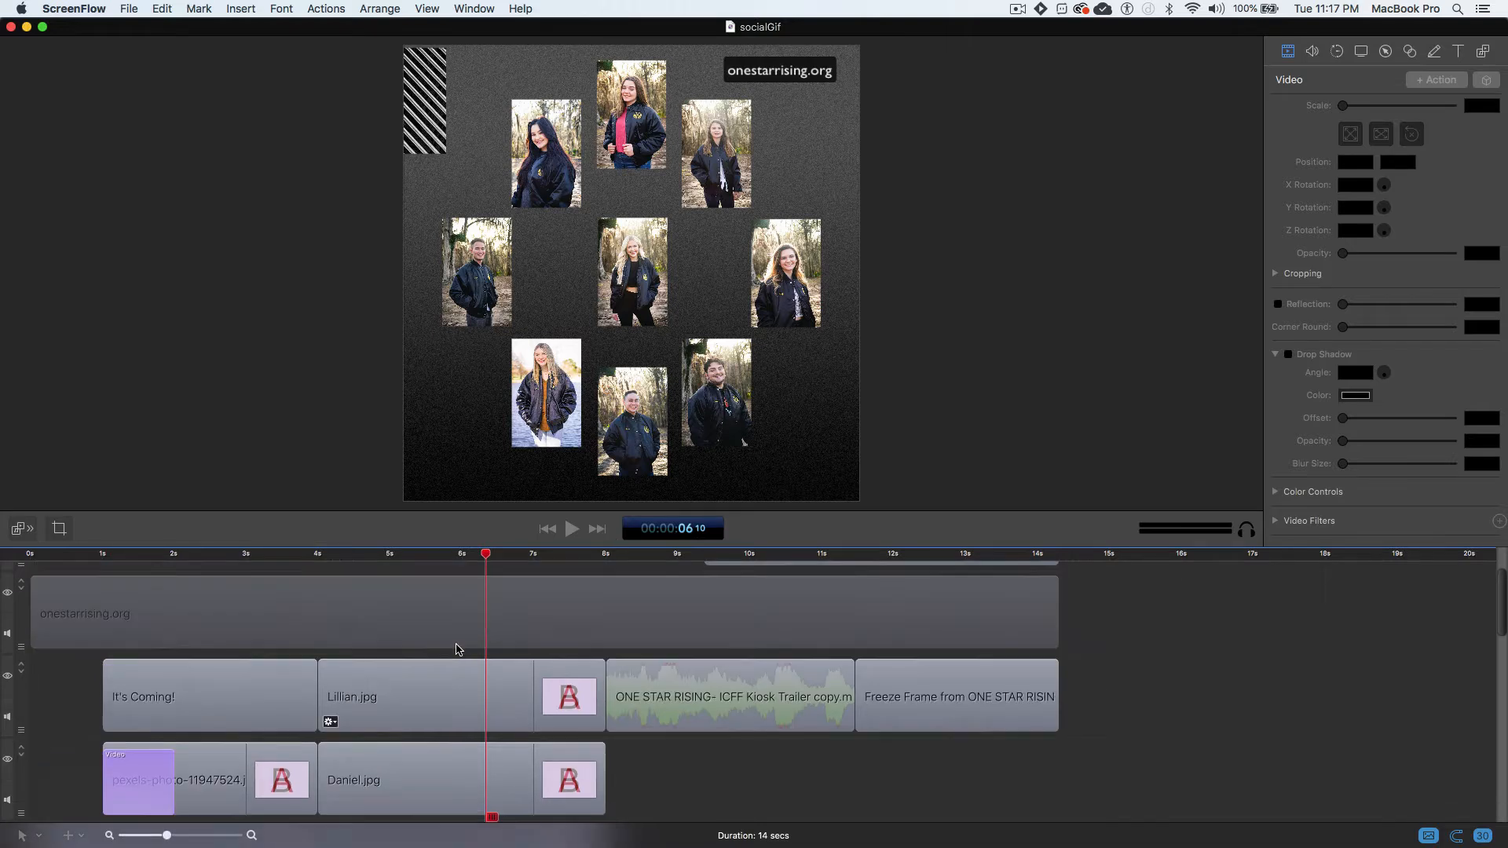
scroll(458, 649, "down", 3)
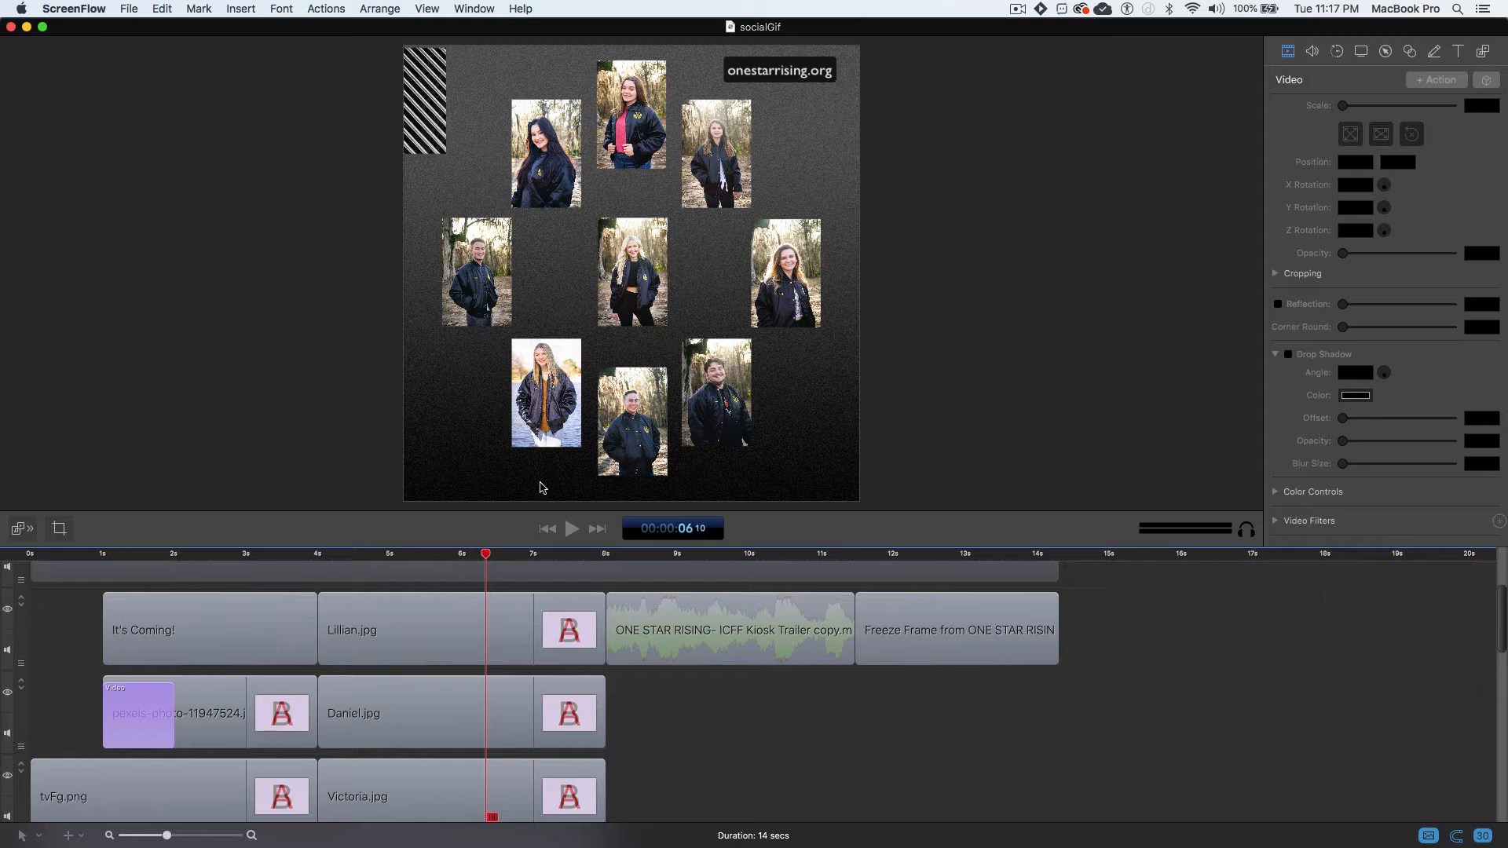
Select the eight outer photos of the collage on the canvas, leaving the centre photo out of the selection
left_click(941, 189)
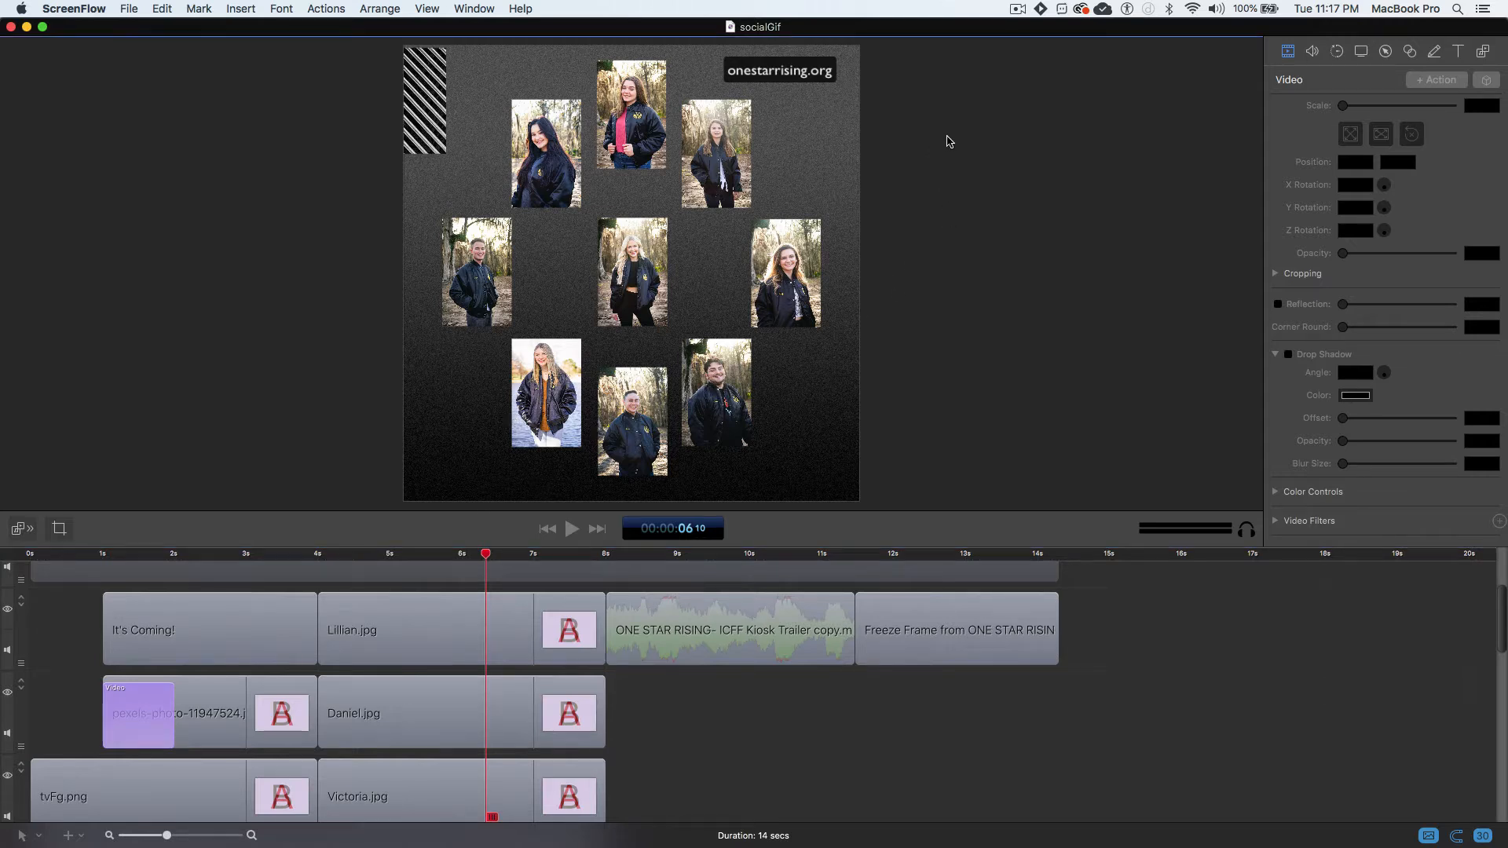
left_click_drag(934, 133, 490, 382)
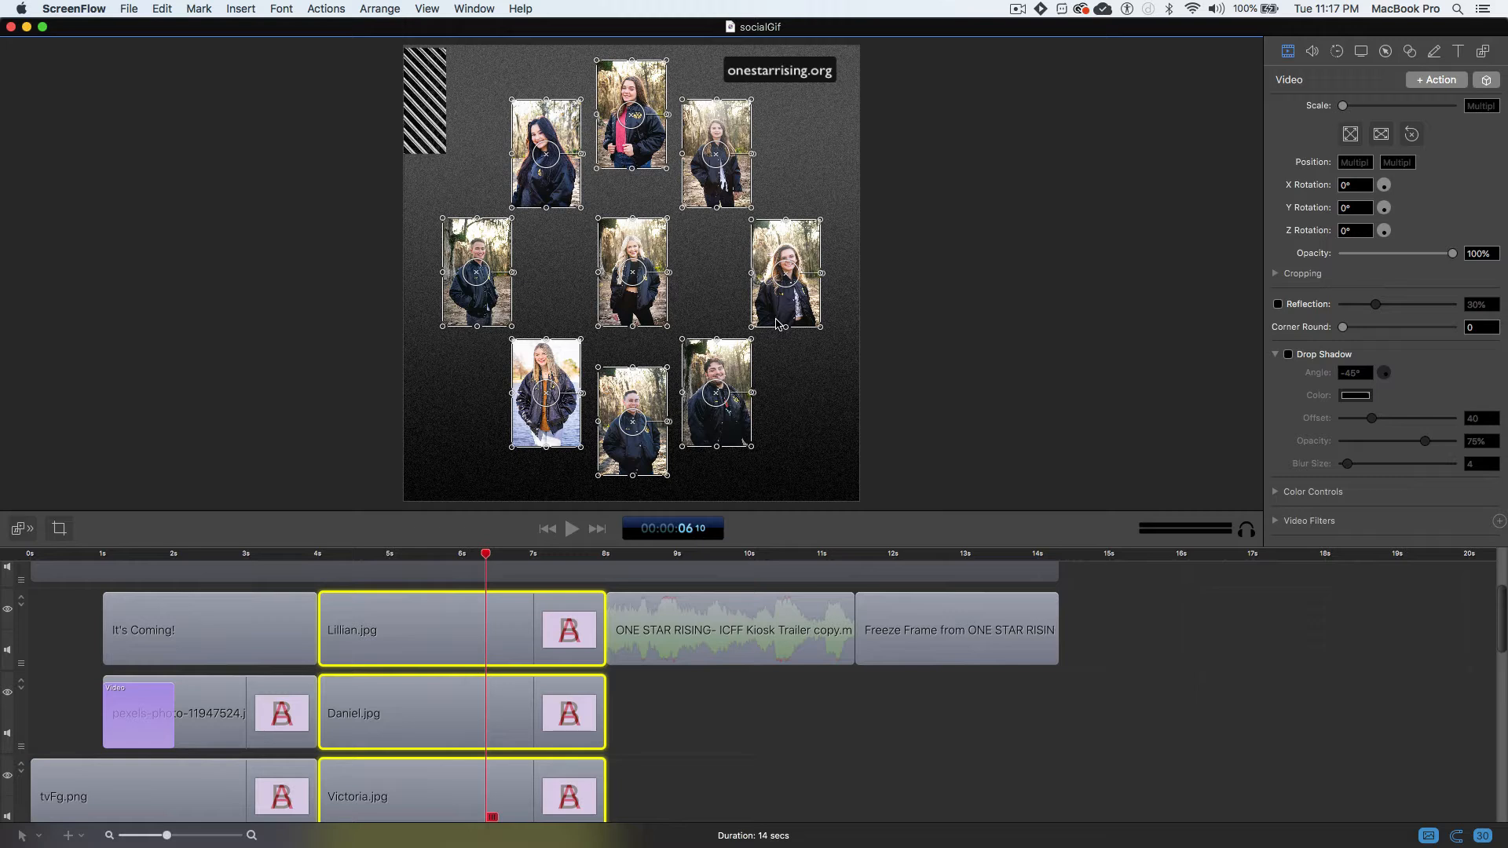
left_click(654, 311, "super")
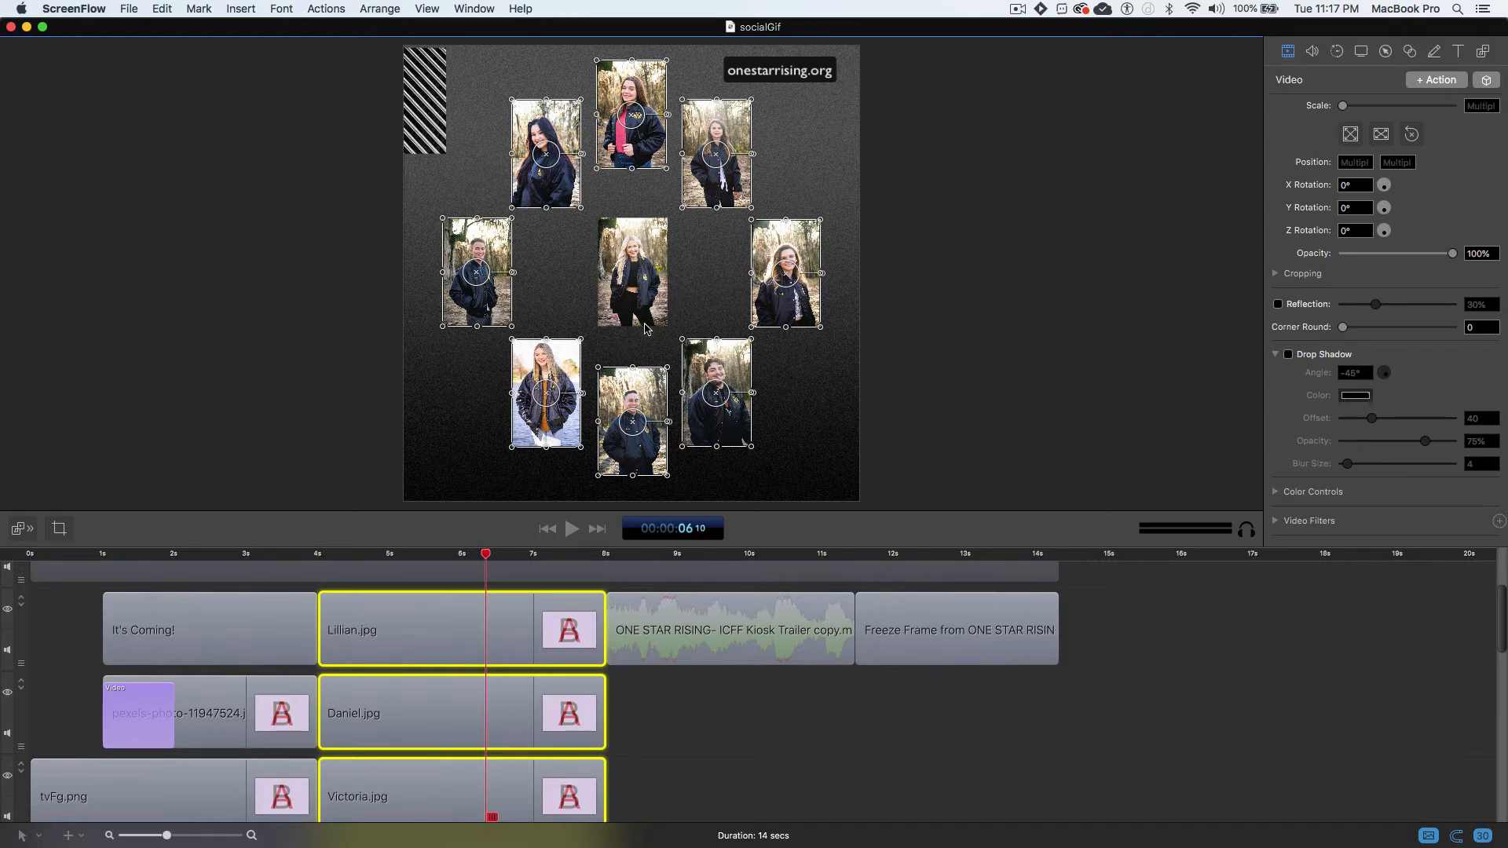
scroll(680, 685, "down", 10)
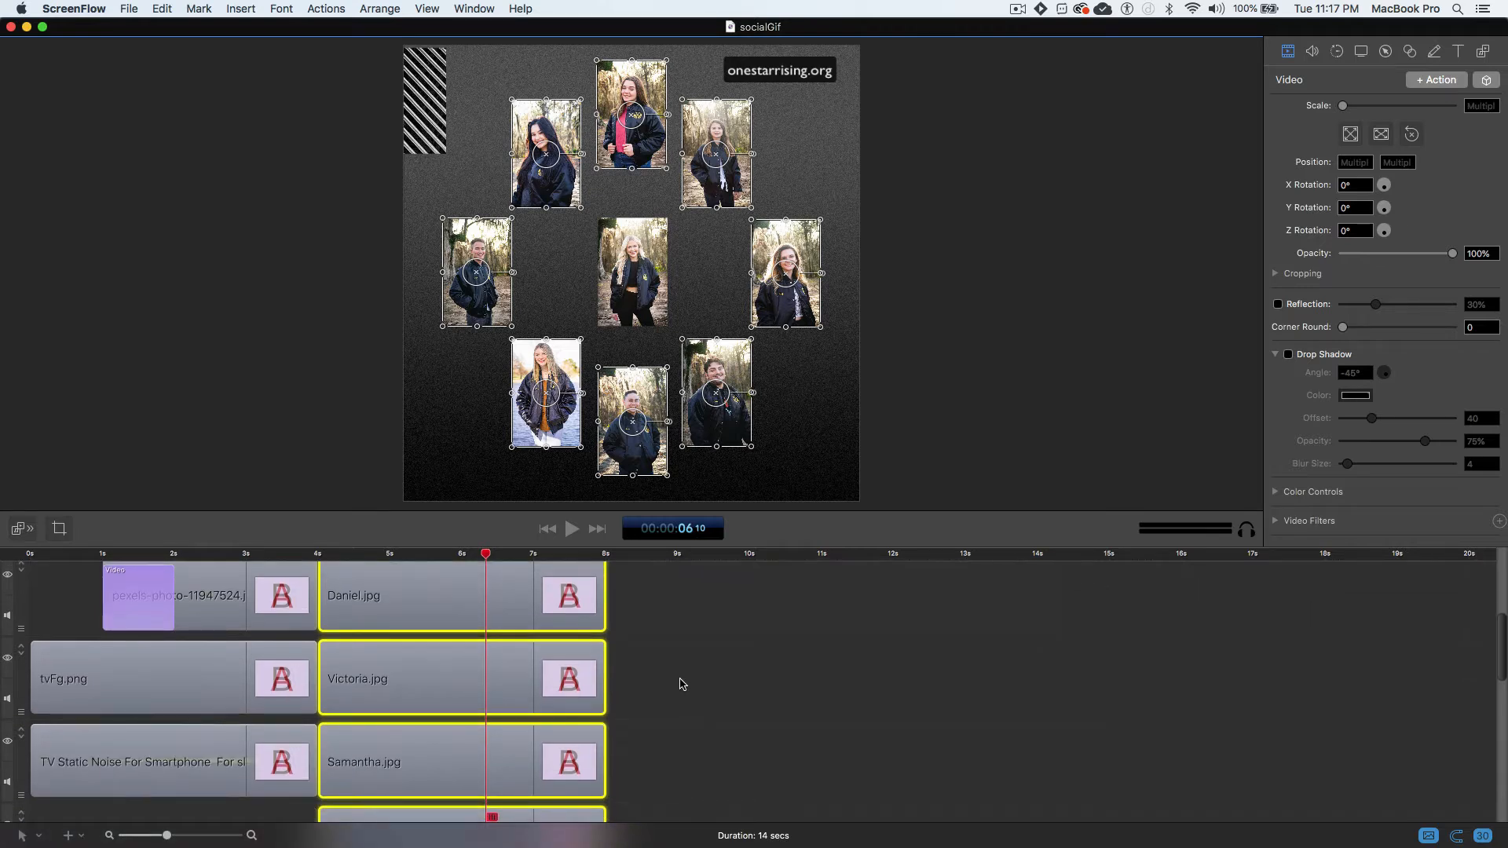
scroll(681, 680, "down", 6)
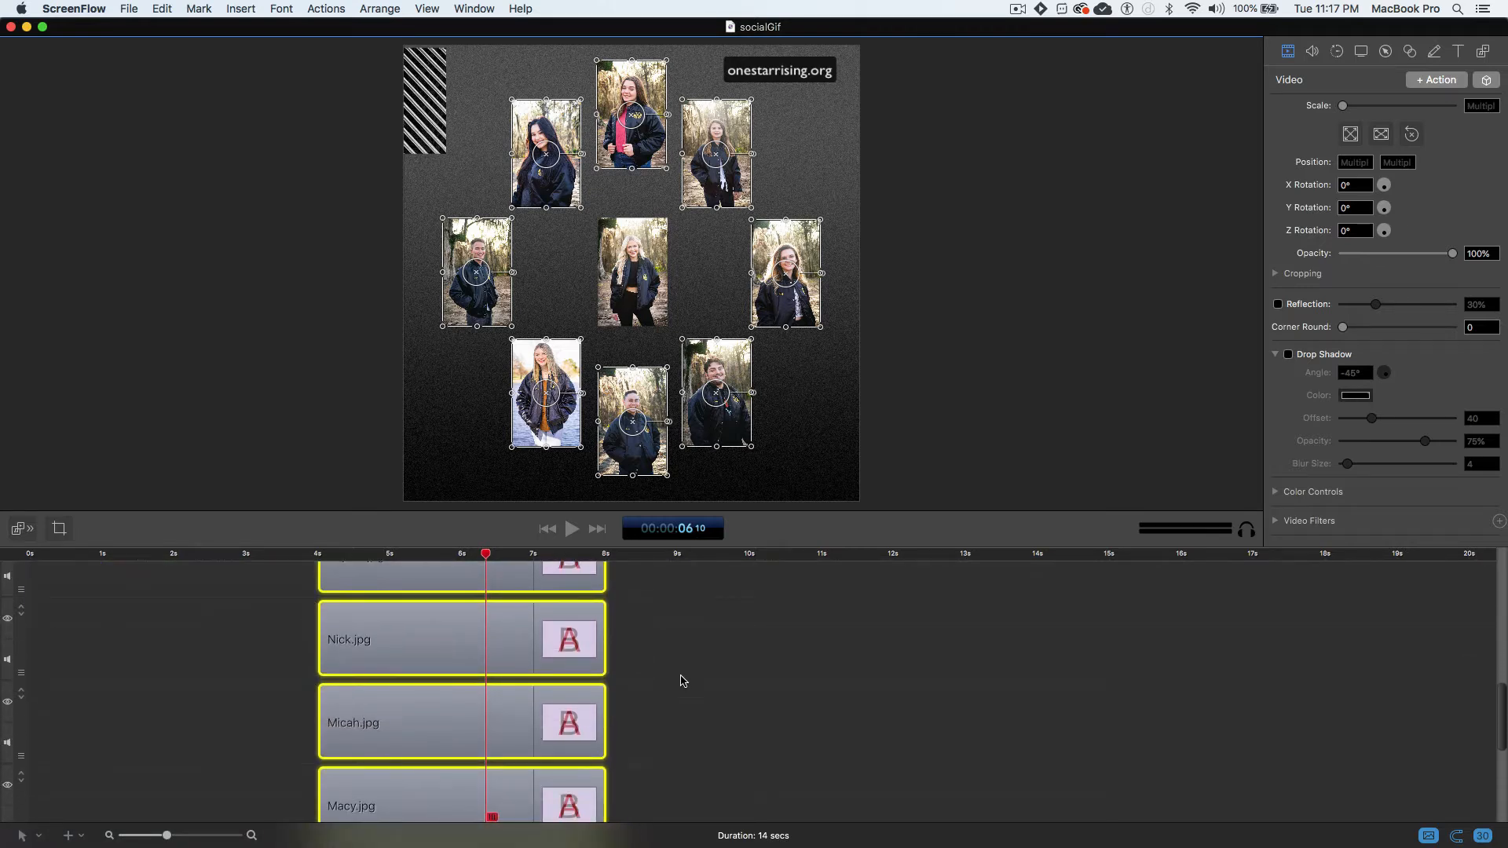
scroll(681, 682, "up", 8)
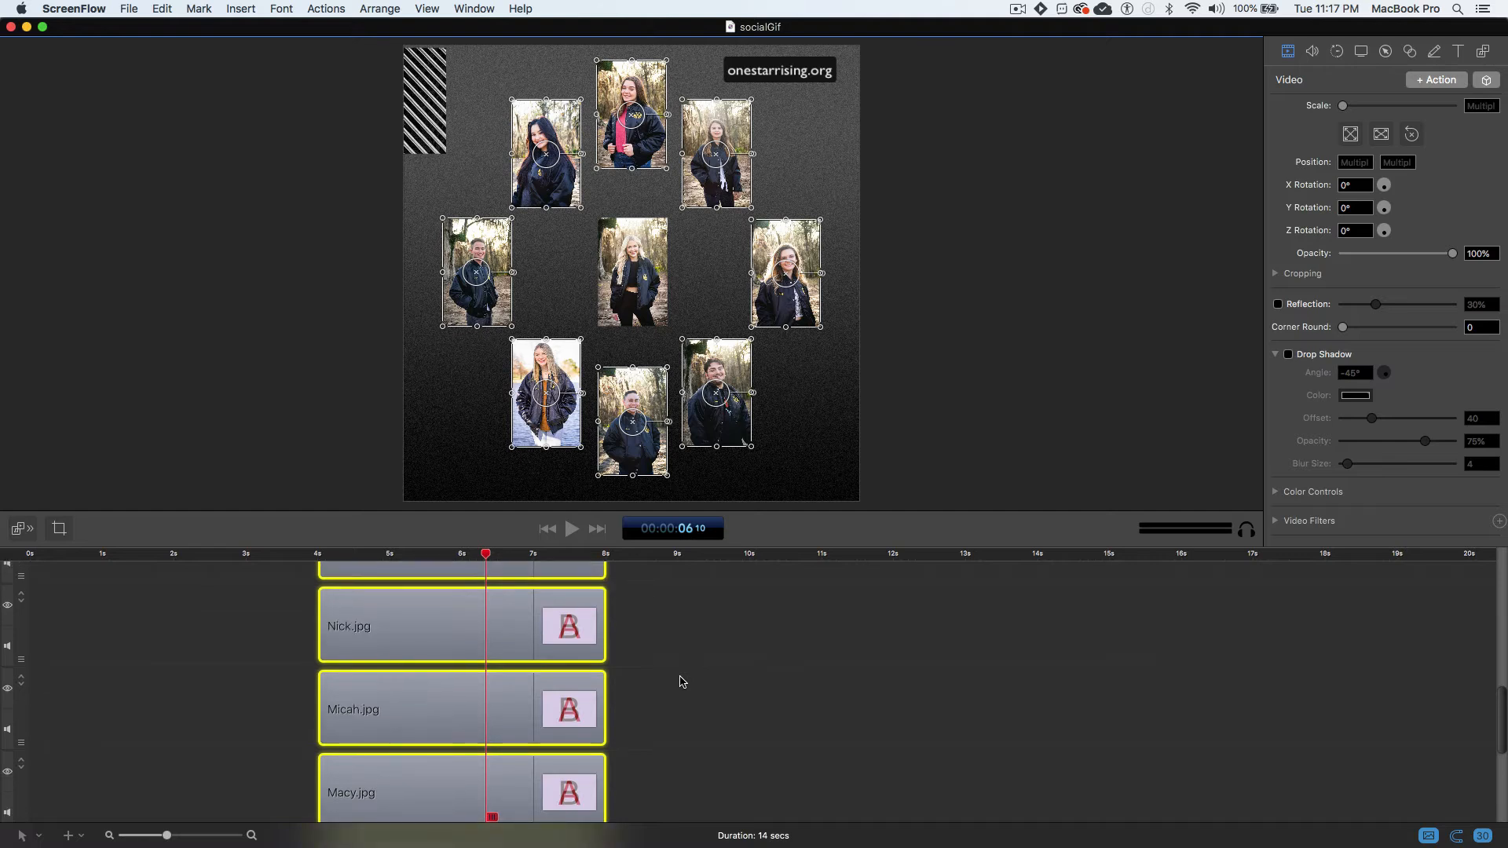
scroll(681, 682, "up", 2)
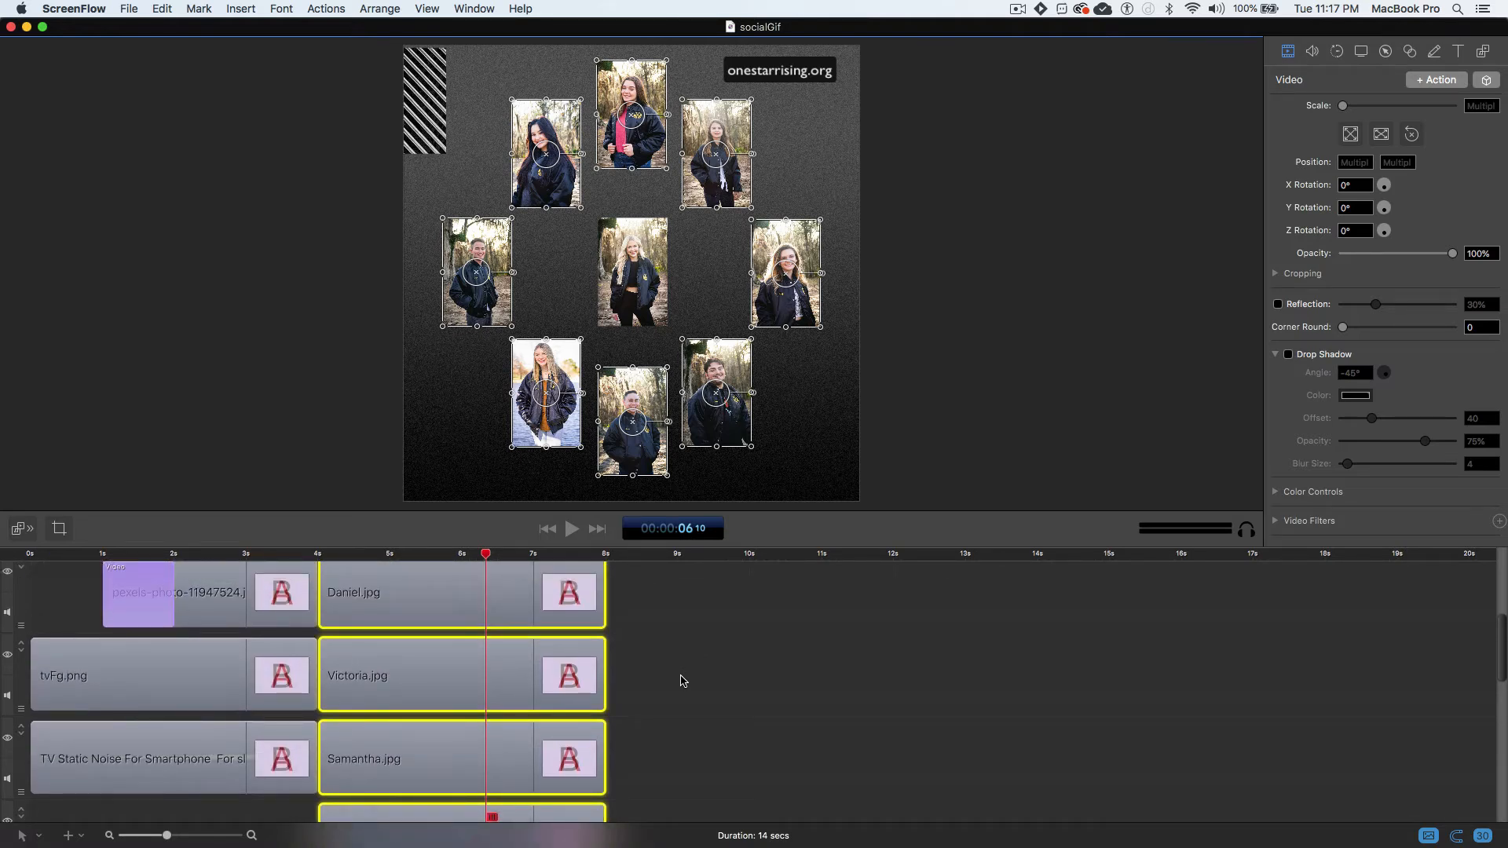
Add a one-second video action to the selected photo clips, beginning at the 4-second mark where they start
key("Up")
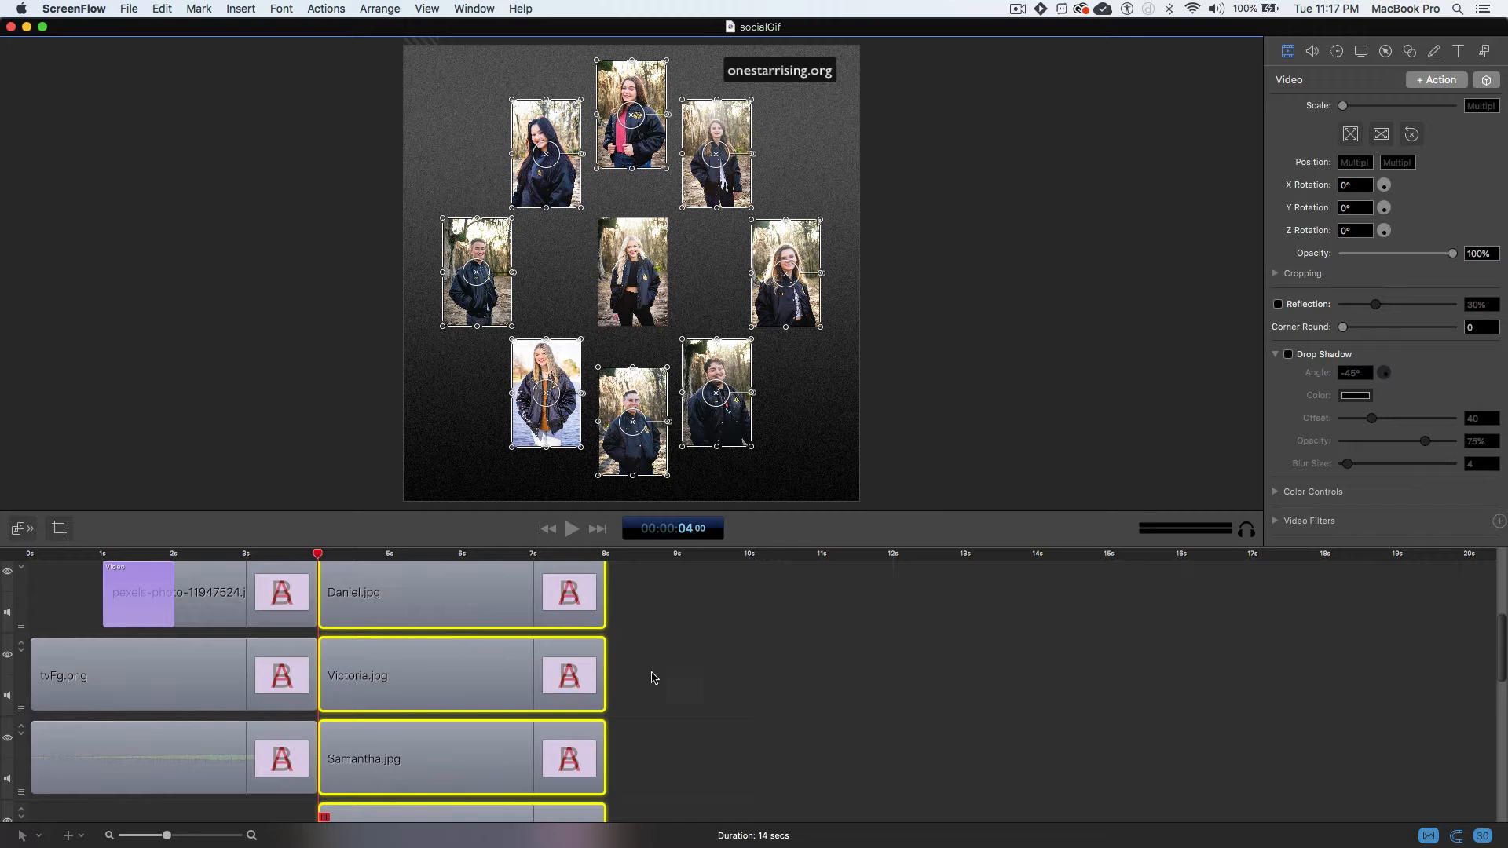
scroll(362, 654, "down", 5)
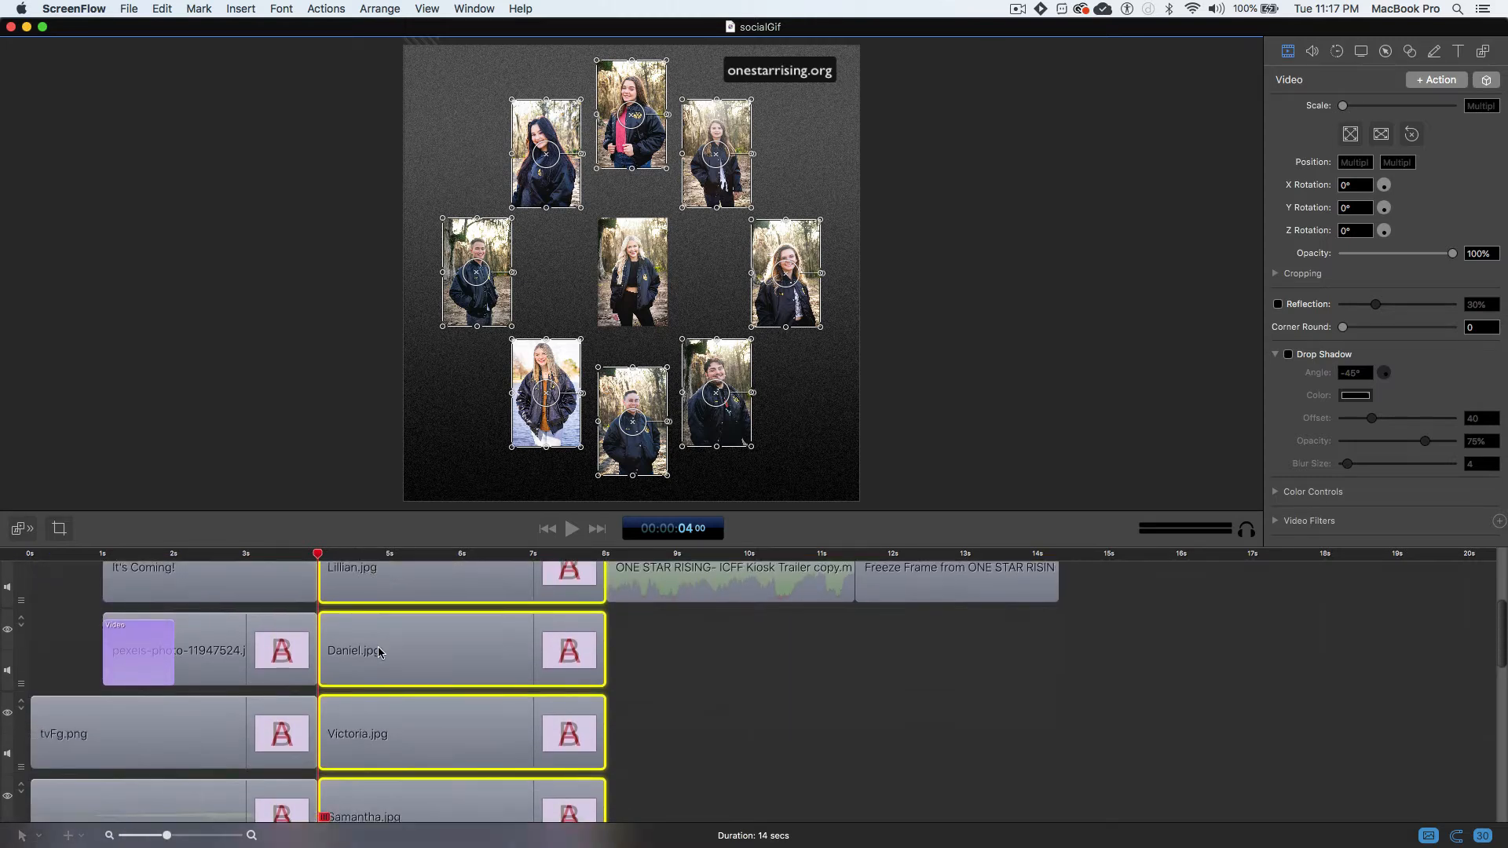
scroll(380, 656, "down", 4)
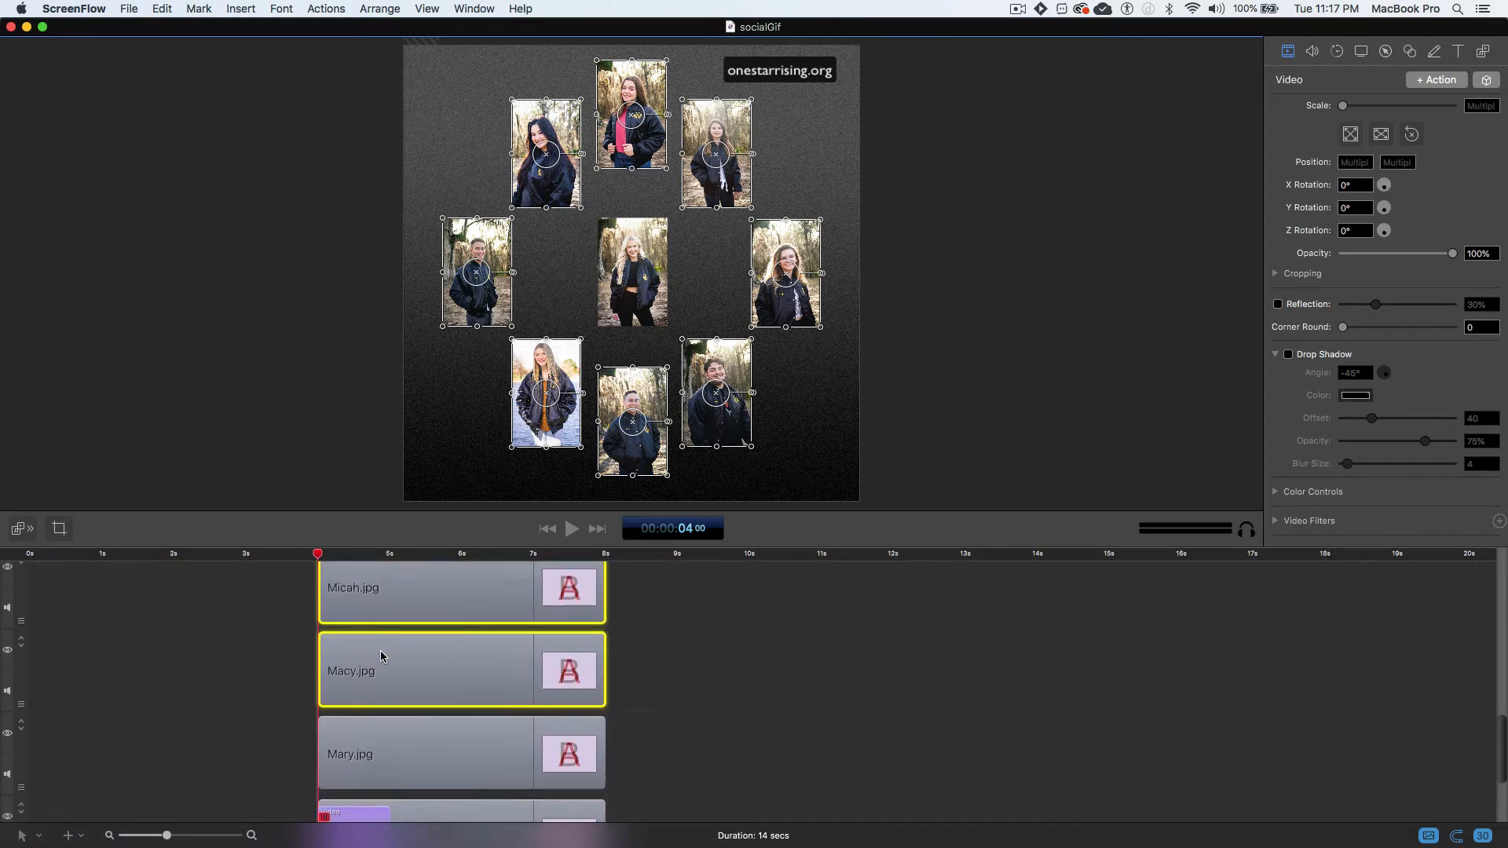
scroll(380, 657, "up", 8)
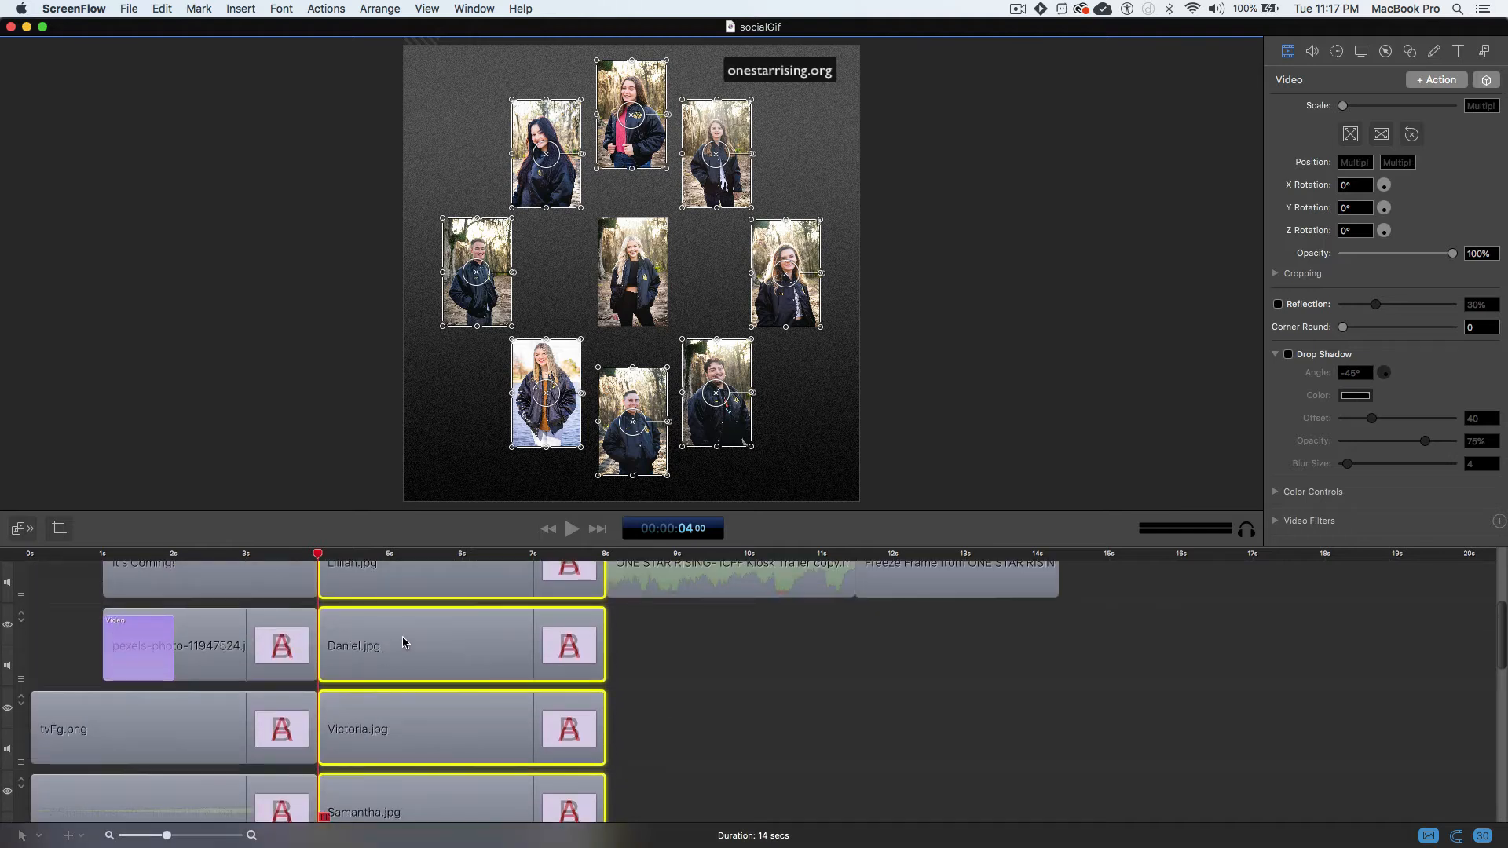
scroll(405, 642, "up", 1)
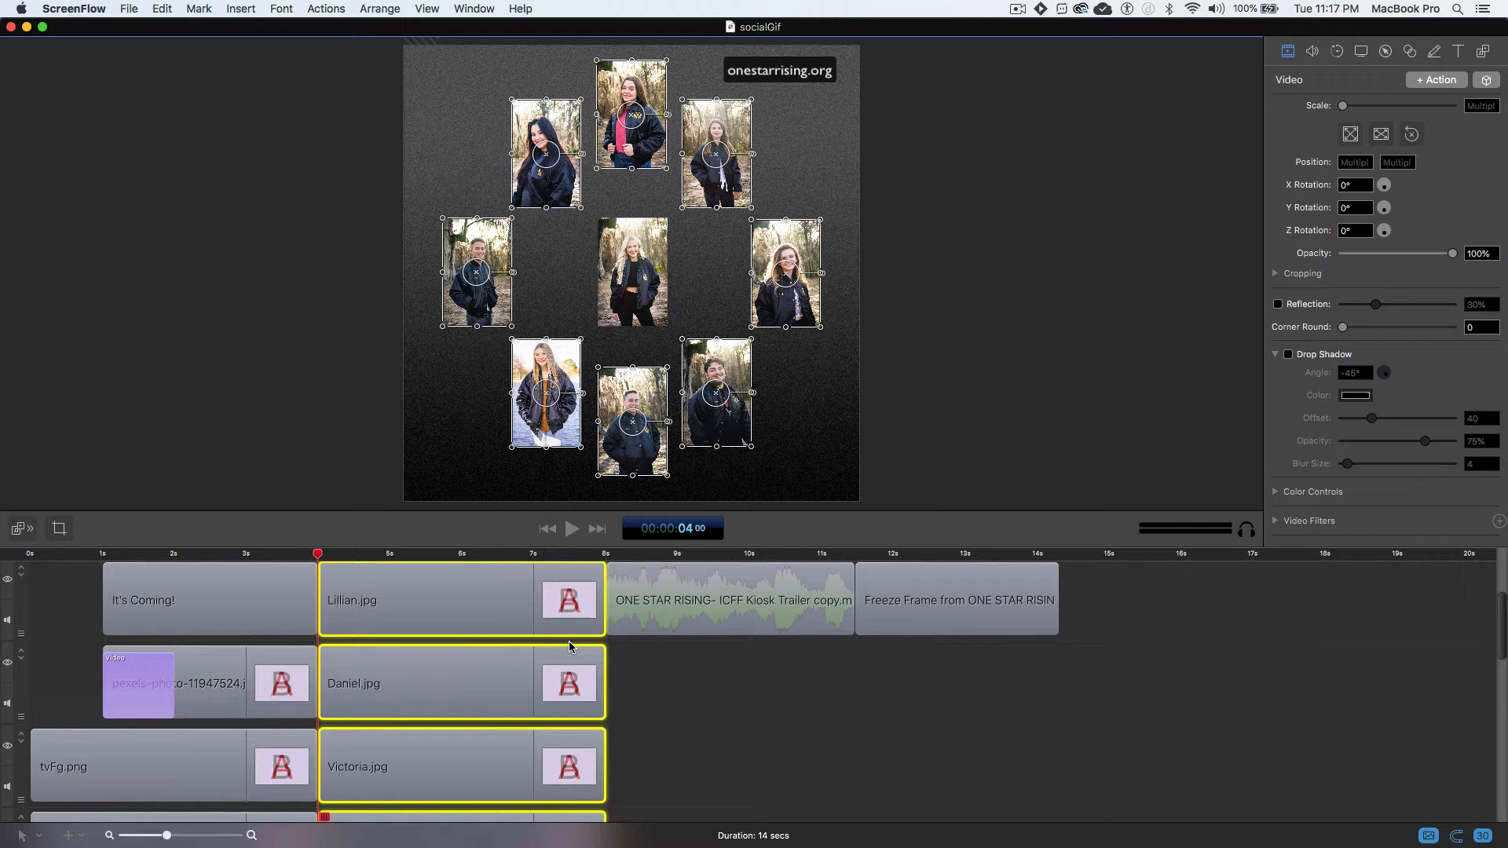
key("super+k")
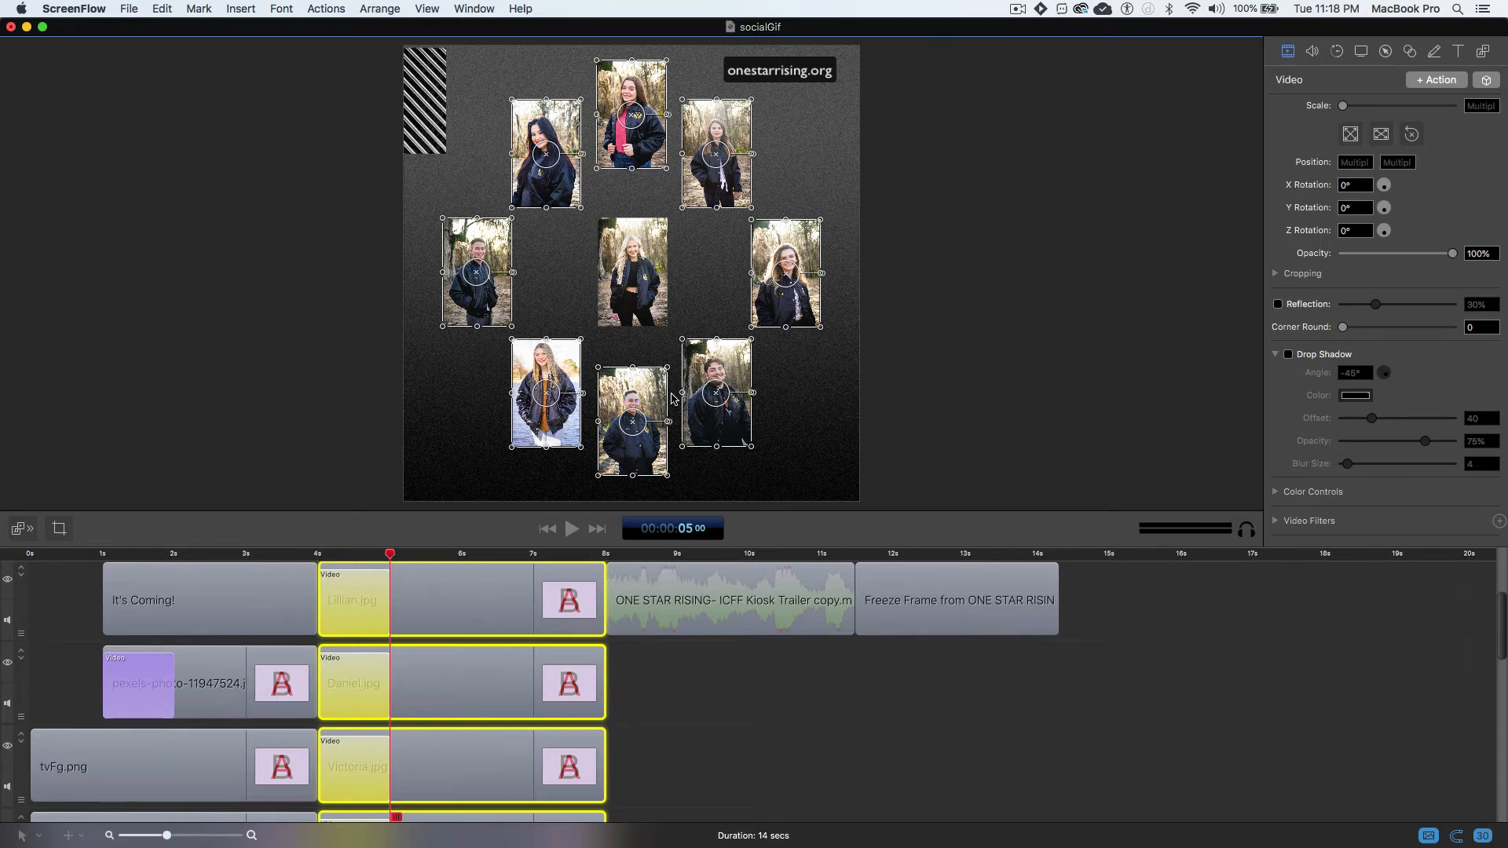
At the 4-second start of the video actions, set the position of the selected photos to 0, 0
key("Up")
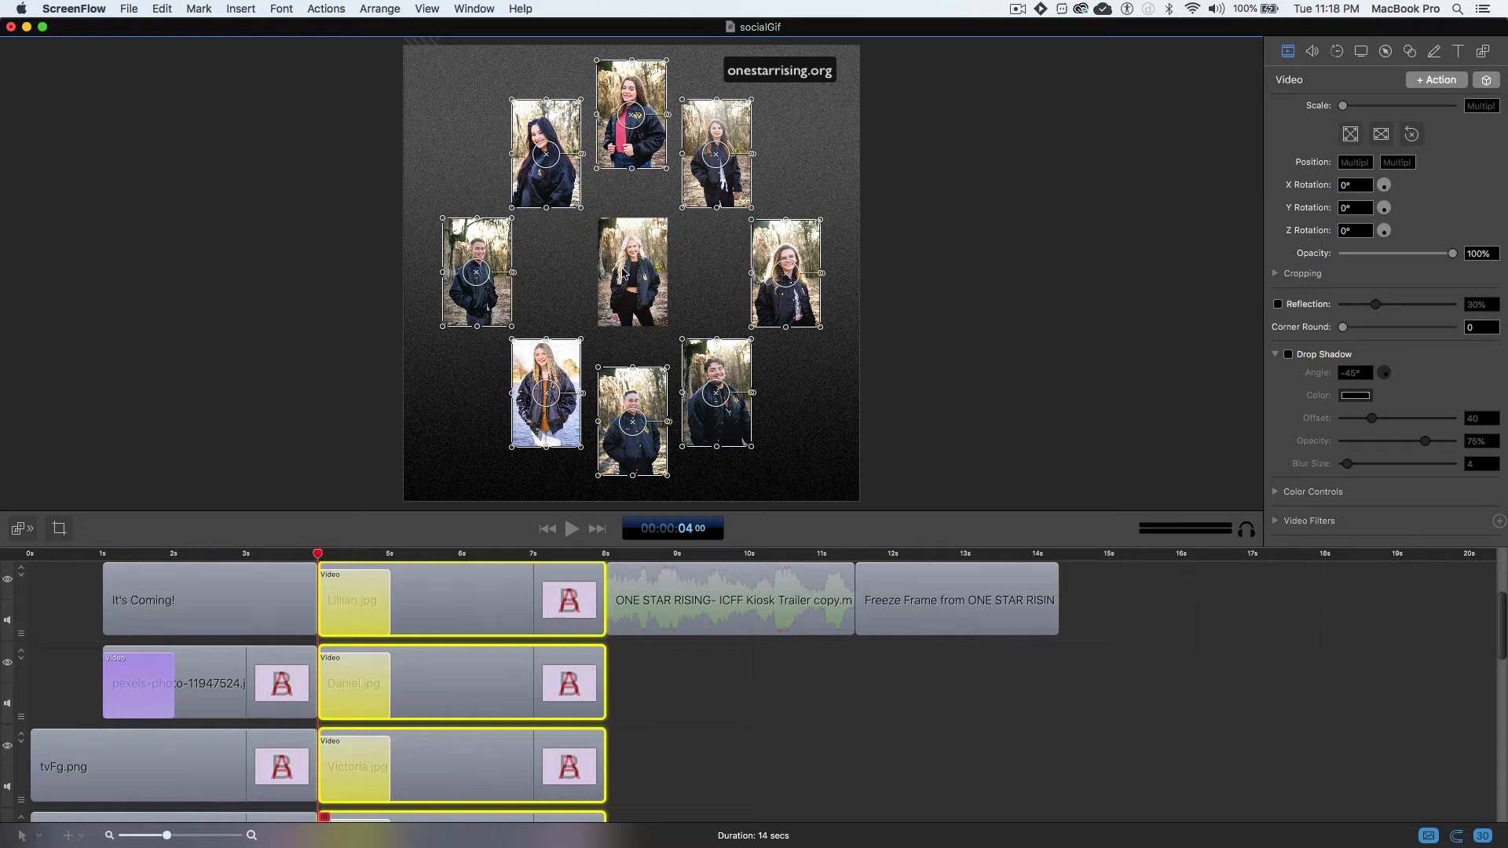
left_click(1360, 163)
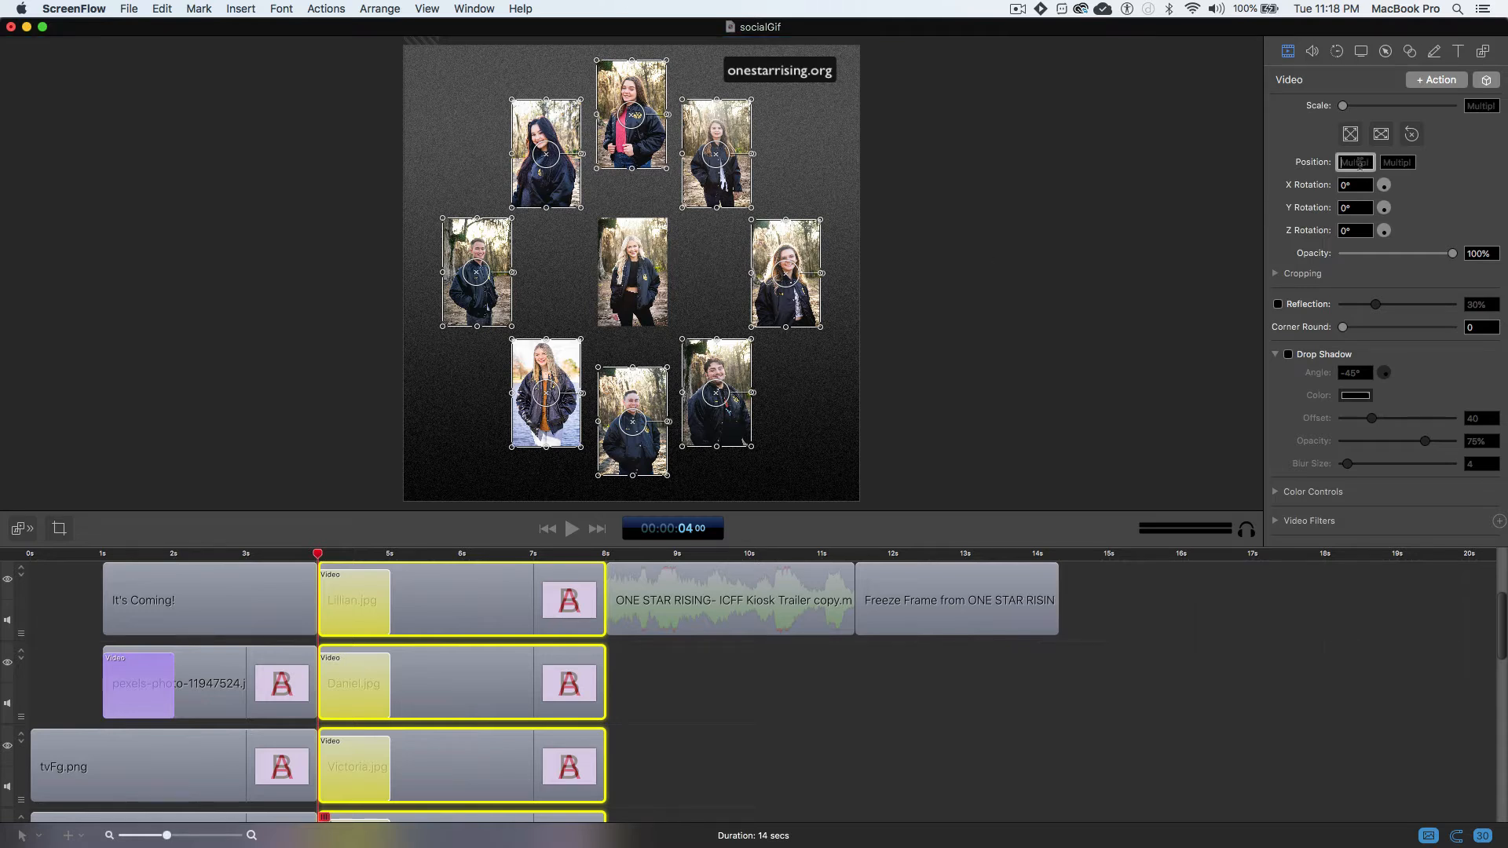
type("0")
key("Tab")
type("0")
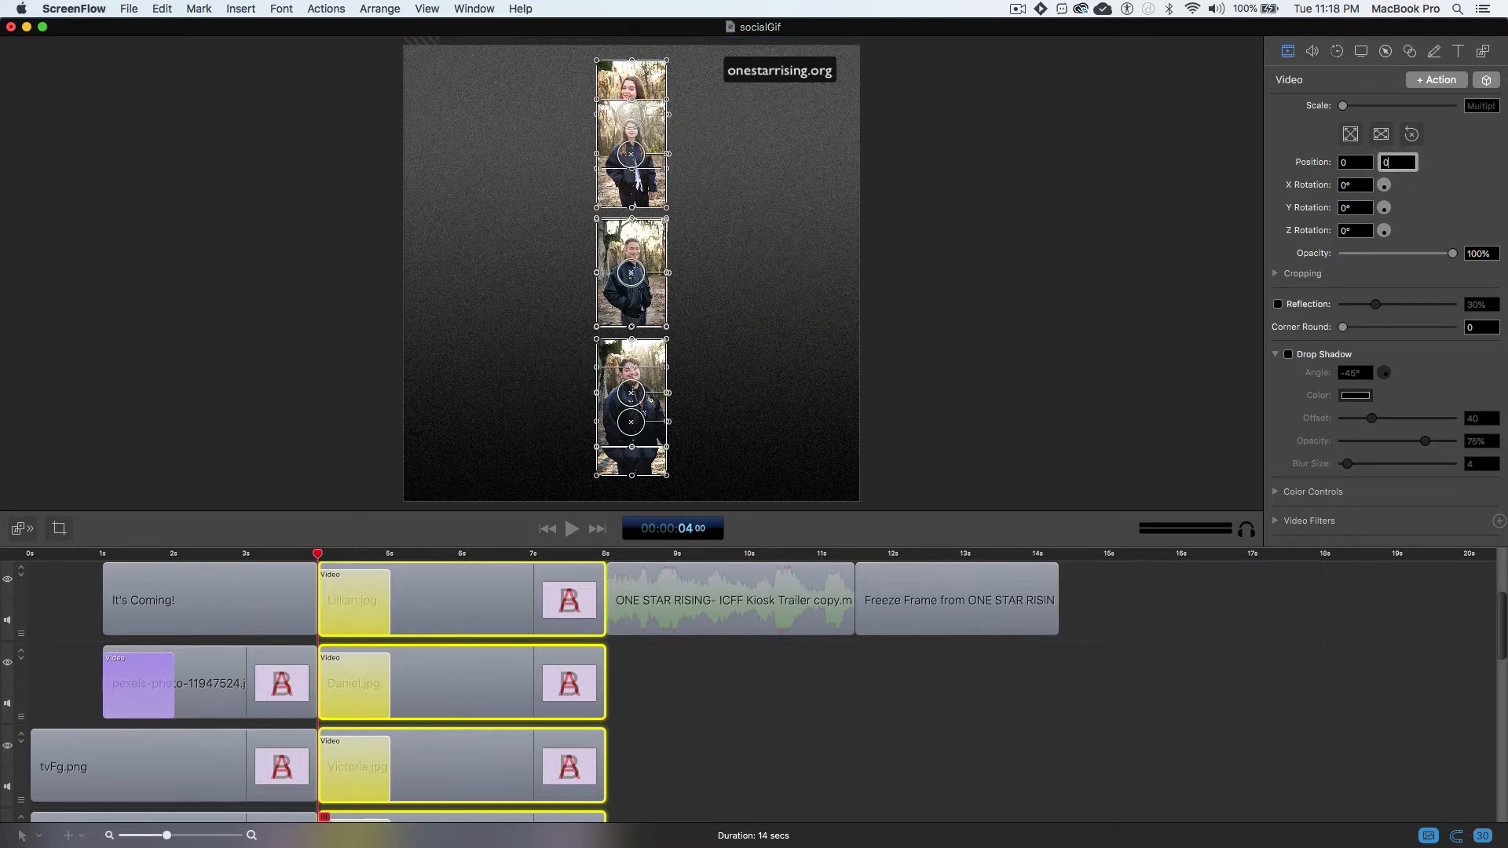
key("Tab")
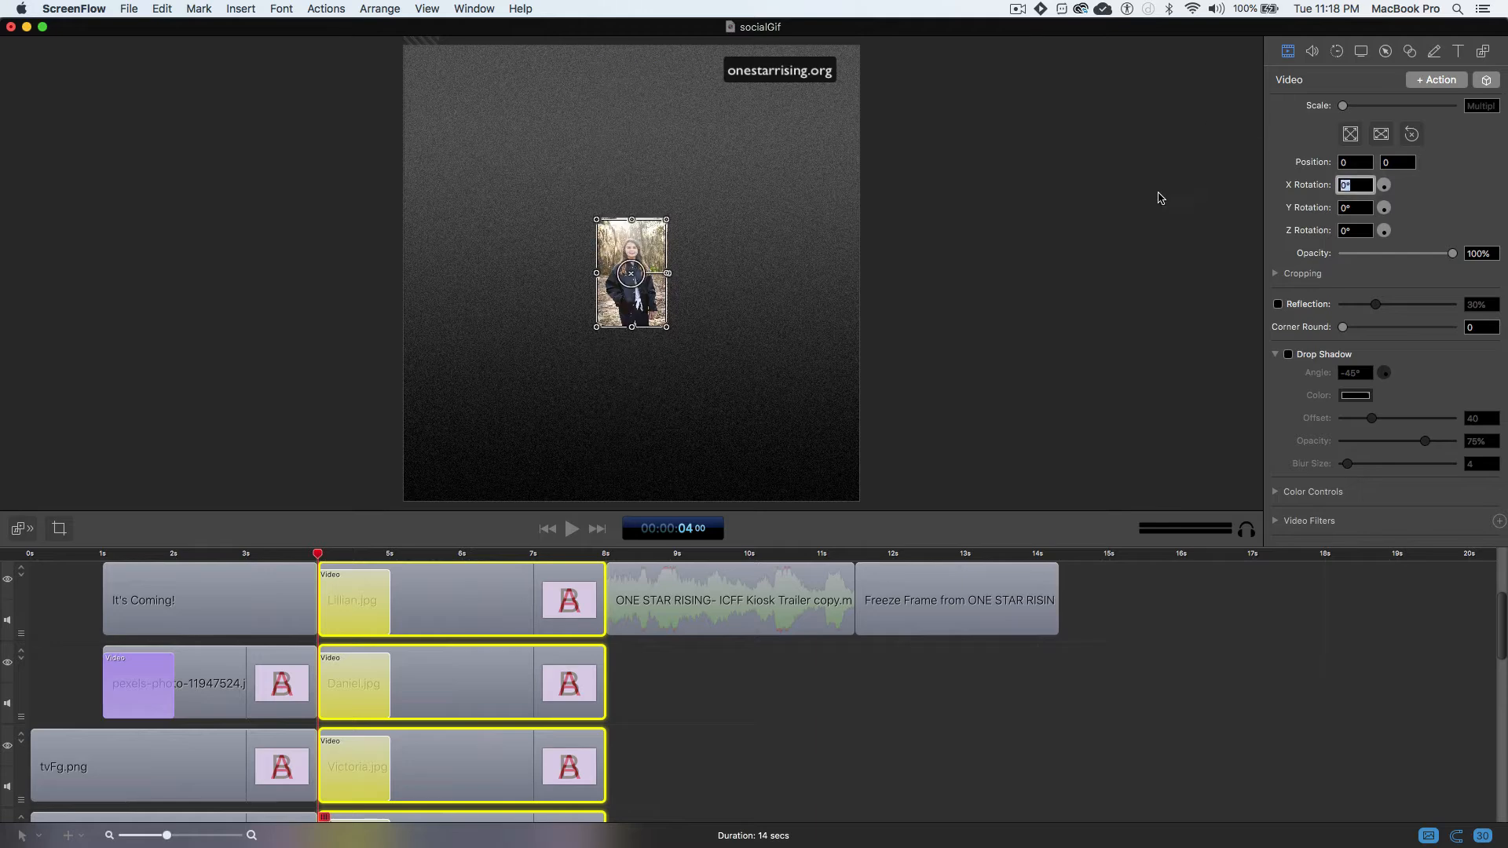
Scrub and replay the section from 4 seconds to check the photos' movement out from the centre
left_click_drag(318, 554, 391, 567)
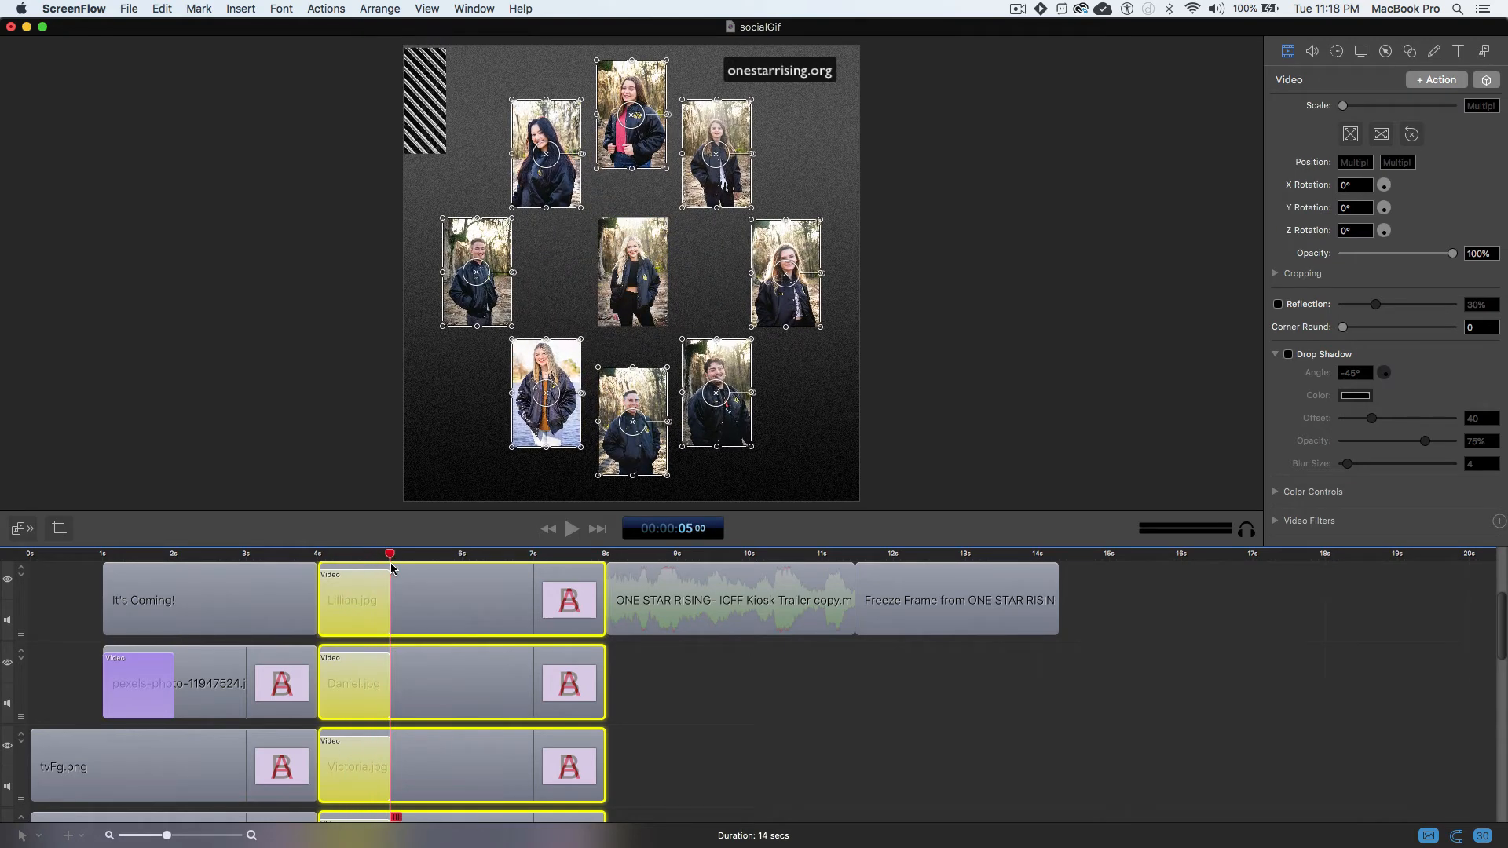
key("space")
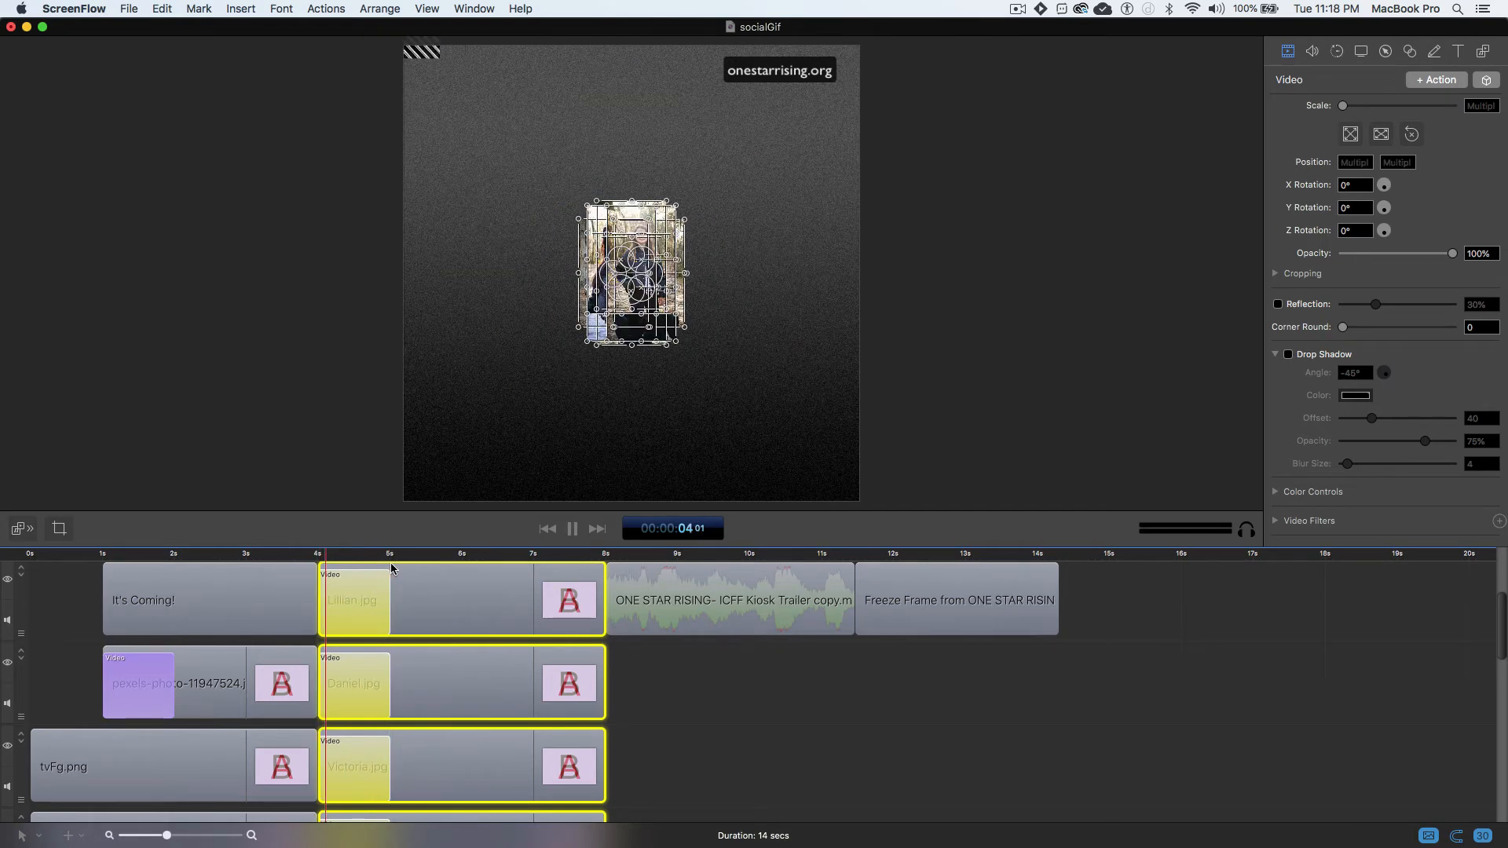
key("space")
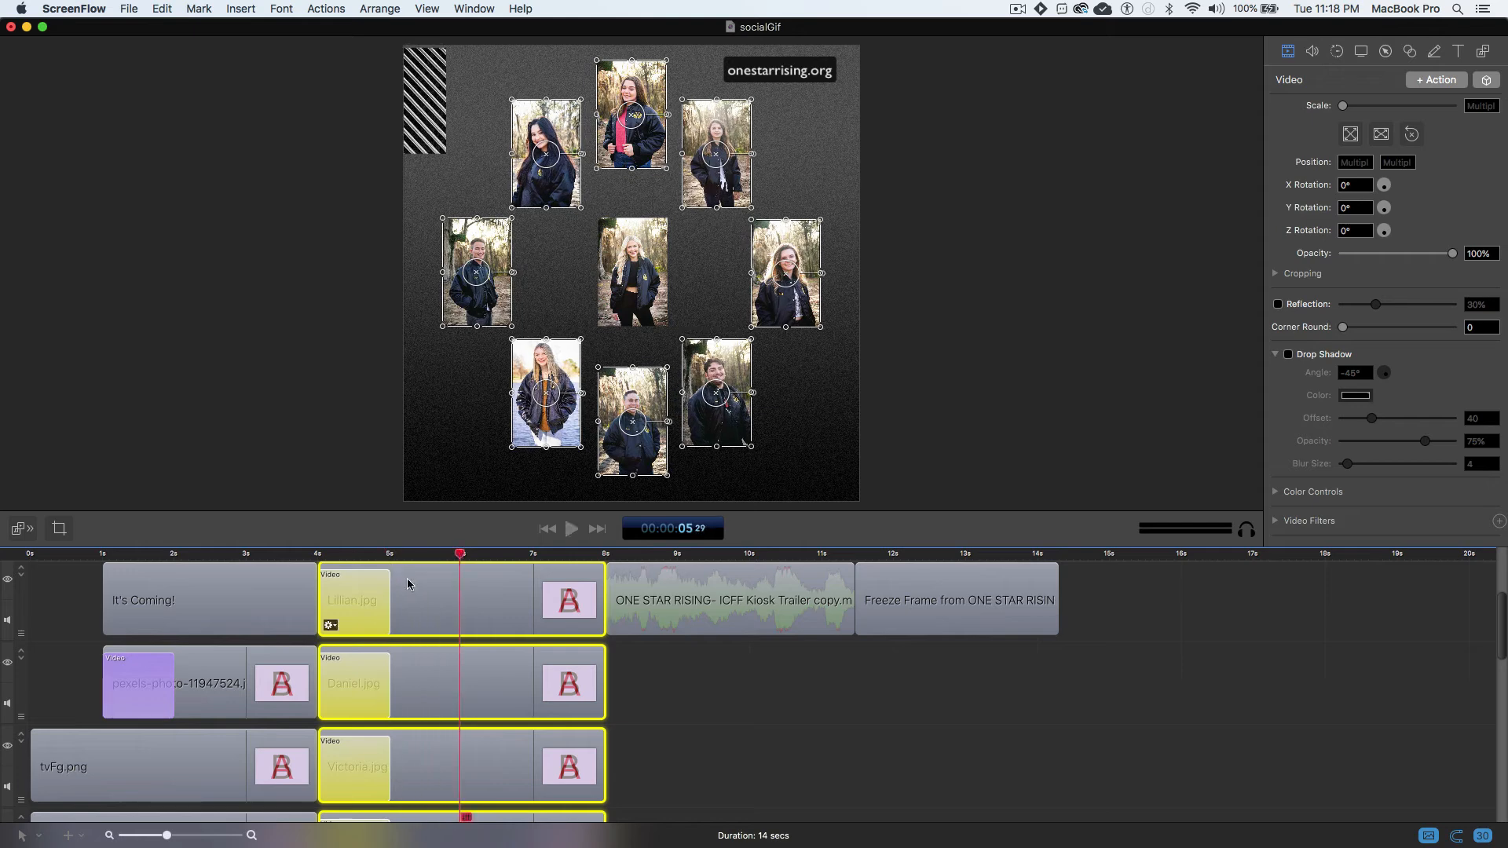
left_click(916, 427)
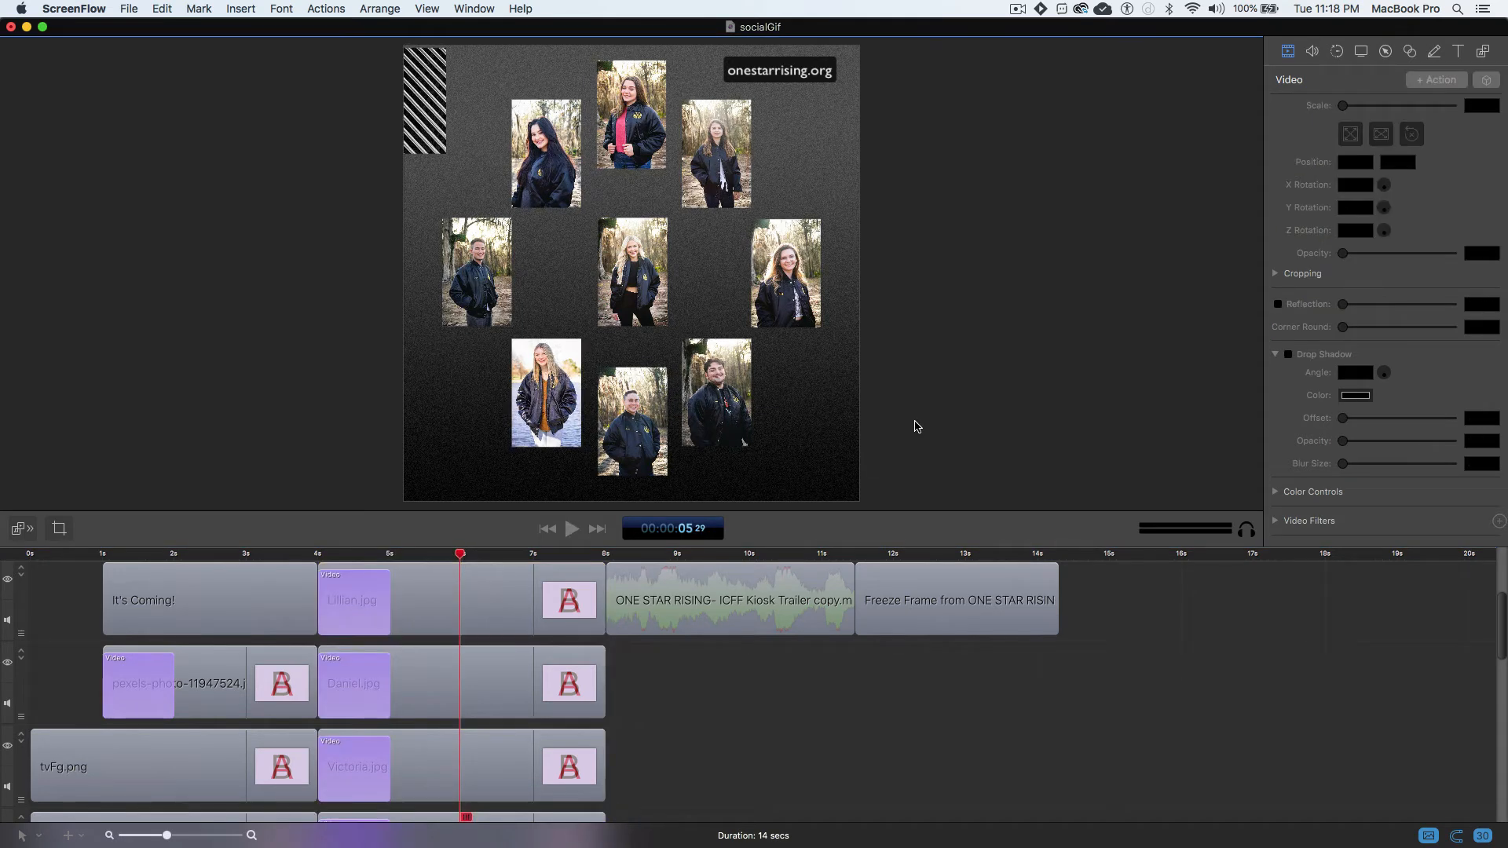
key("Up")
key("space")
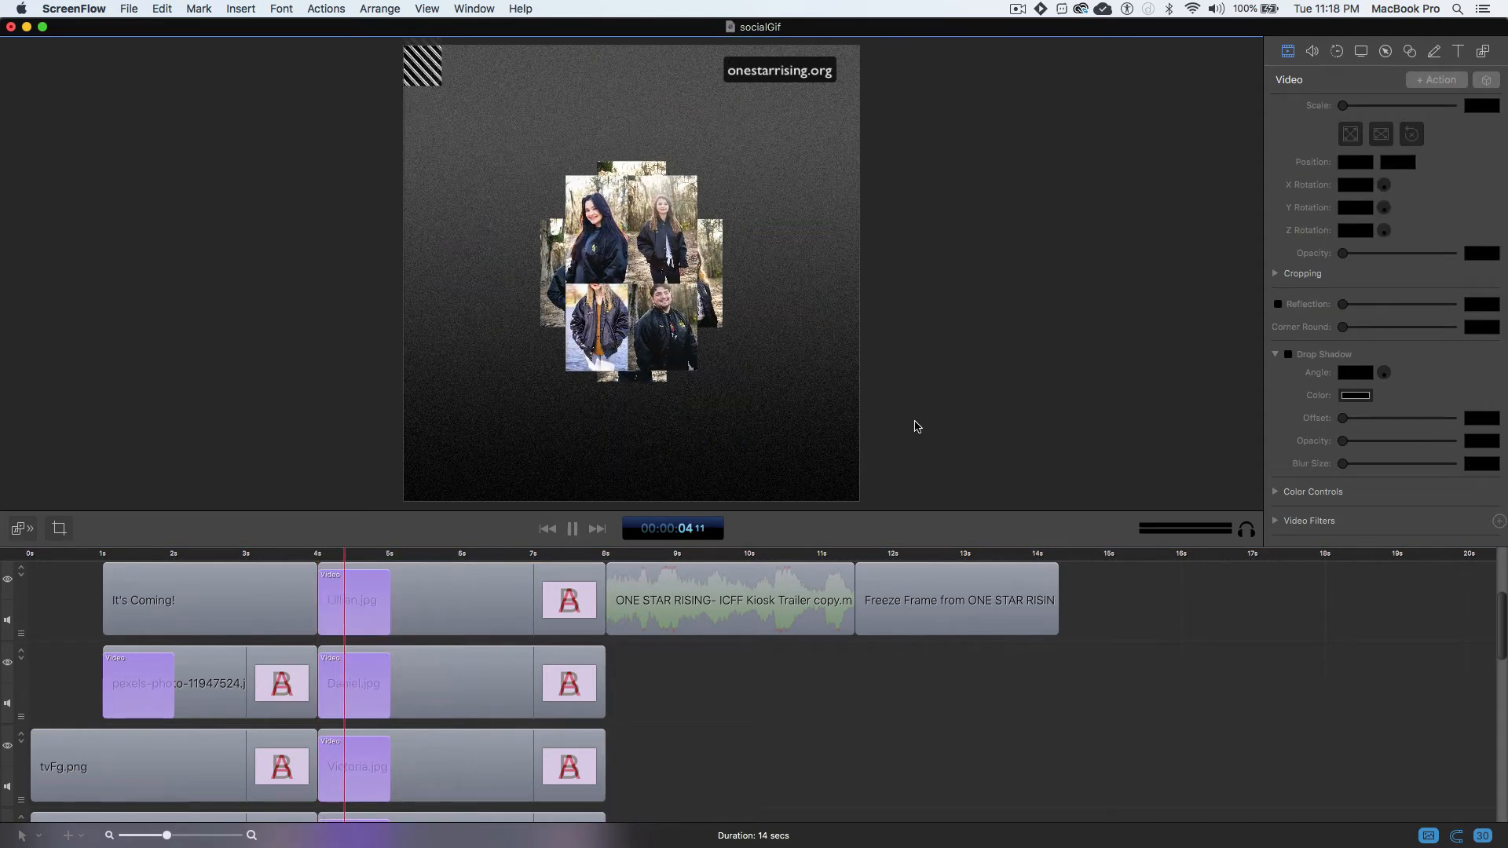
key("space")
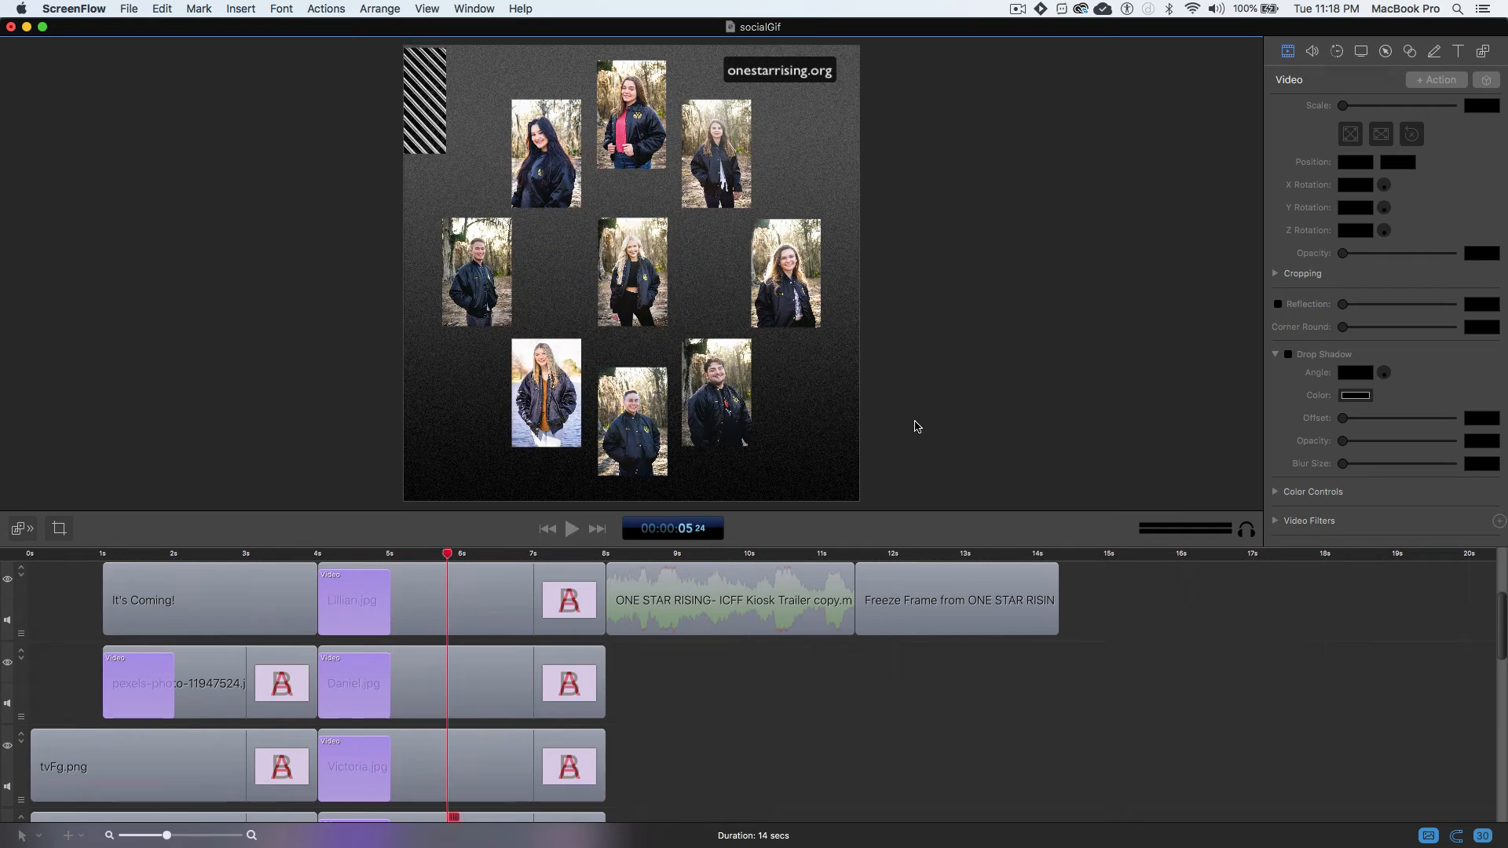
key("Up")
key("space")
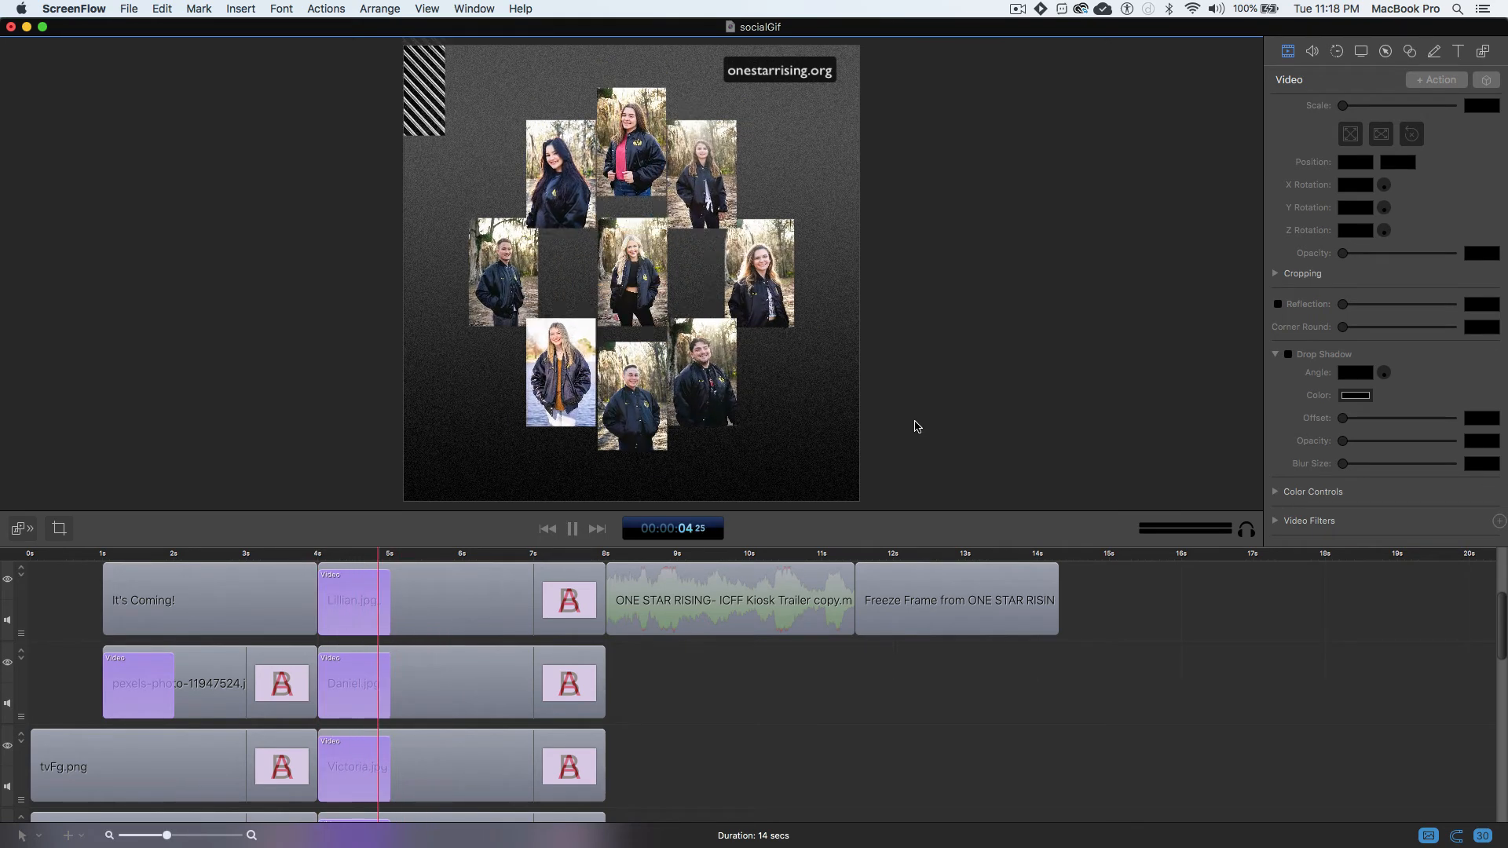
key("space")
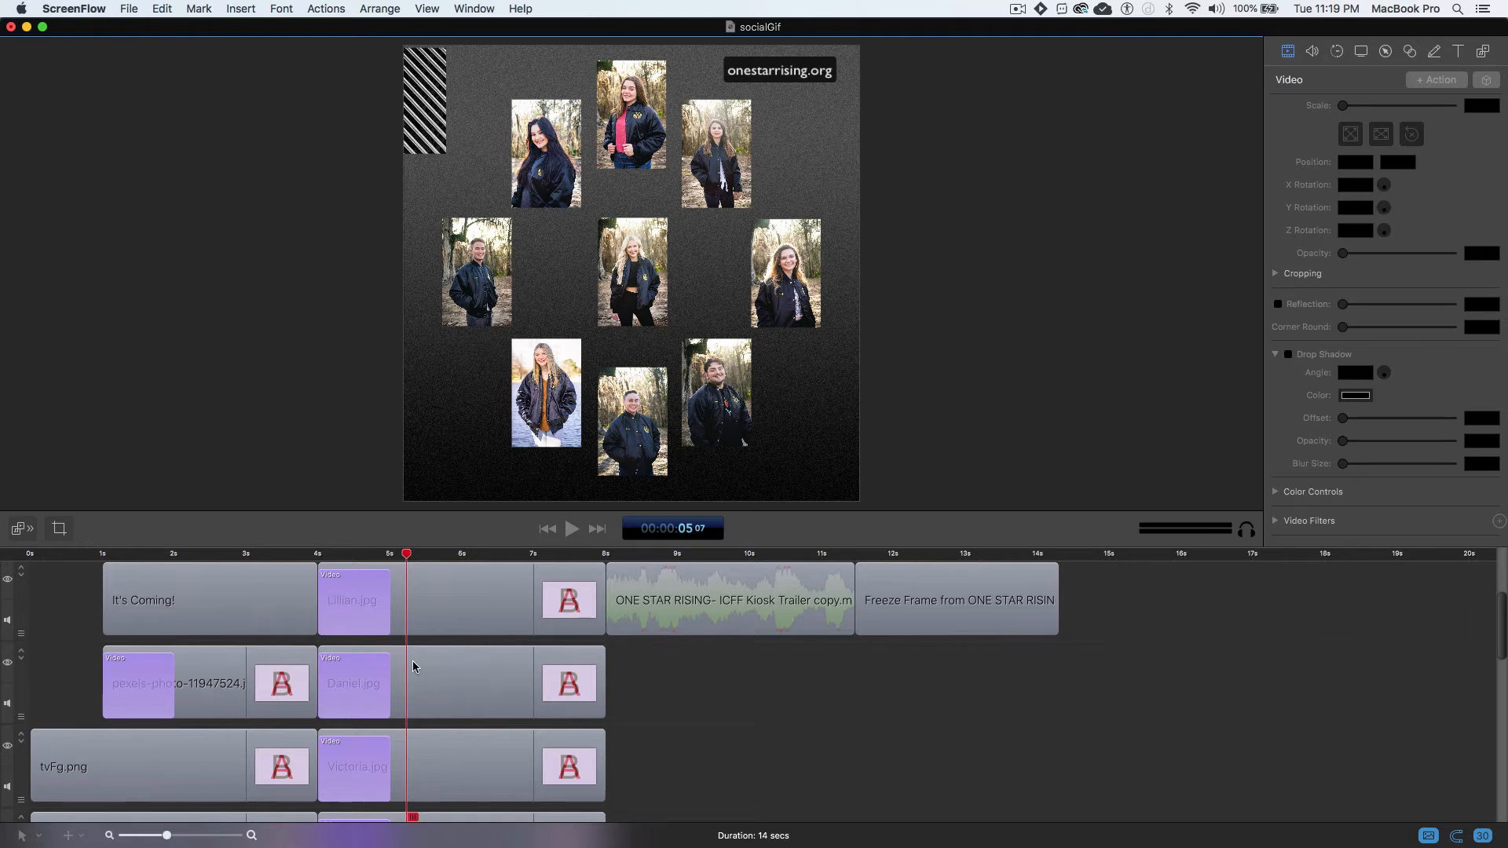
Move the top photo's clip to the track of the It's Coming! title, starting at 4 seconds, above the other photo clips
scroll(413, 664, "up", 2)
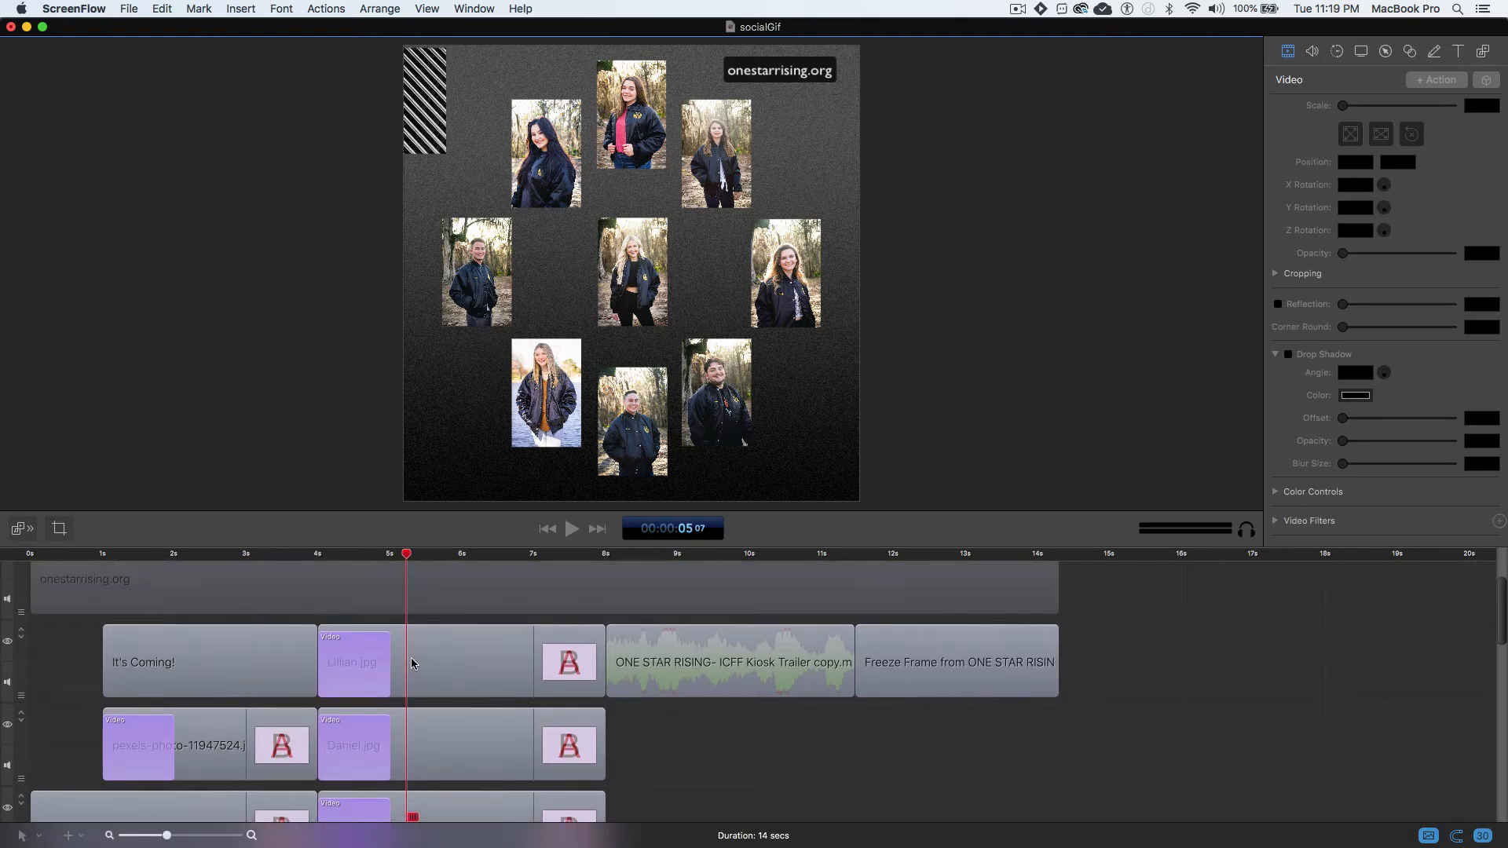
scroll(411, 659, "down", 1)
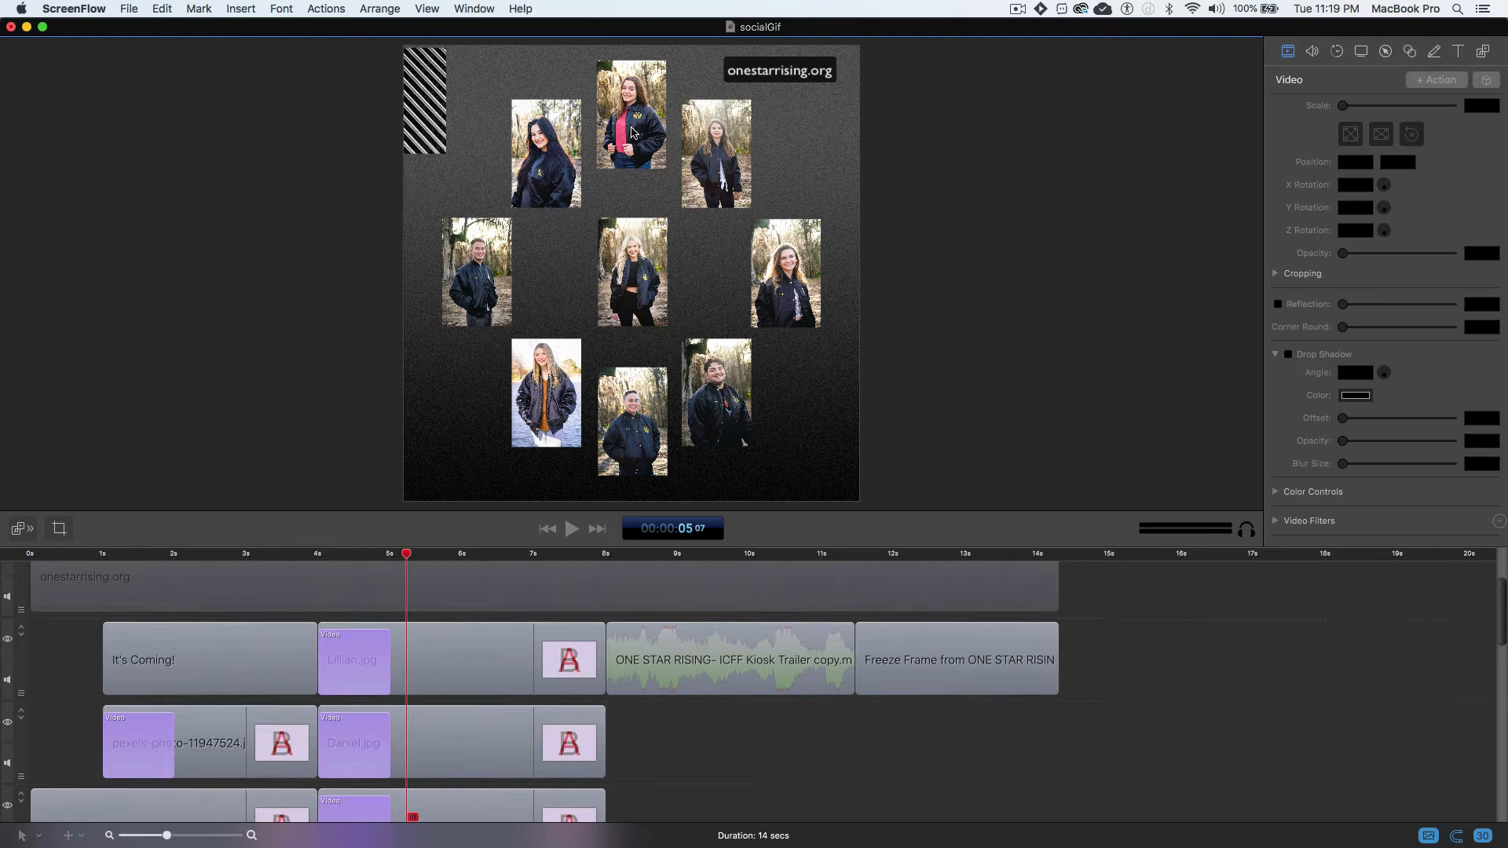
left_click(648, 154)
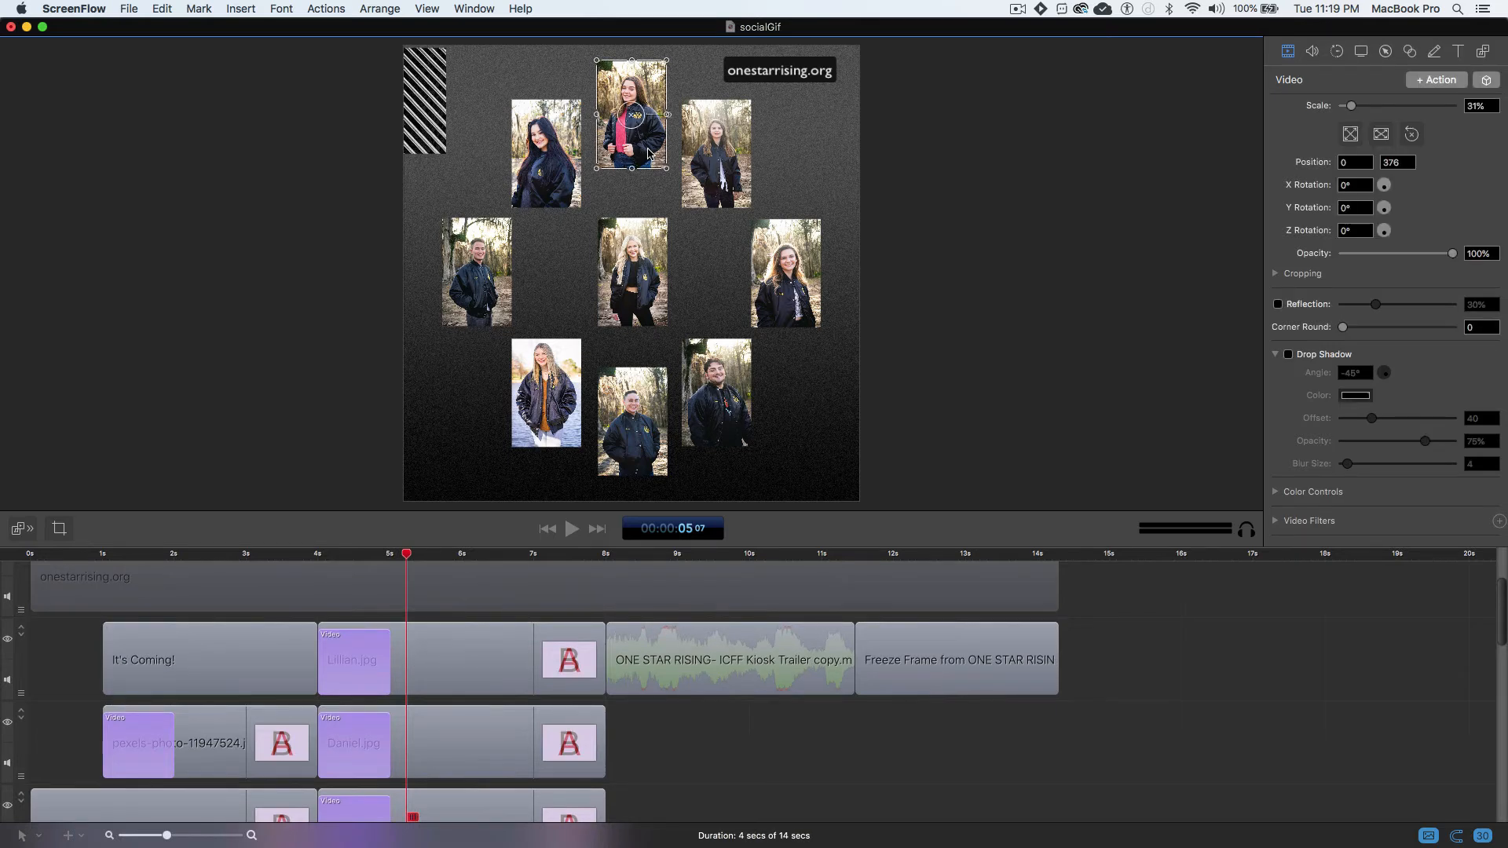
scroll(466, 661, "down", 5)
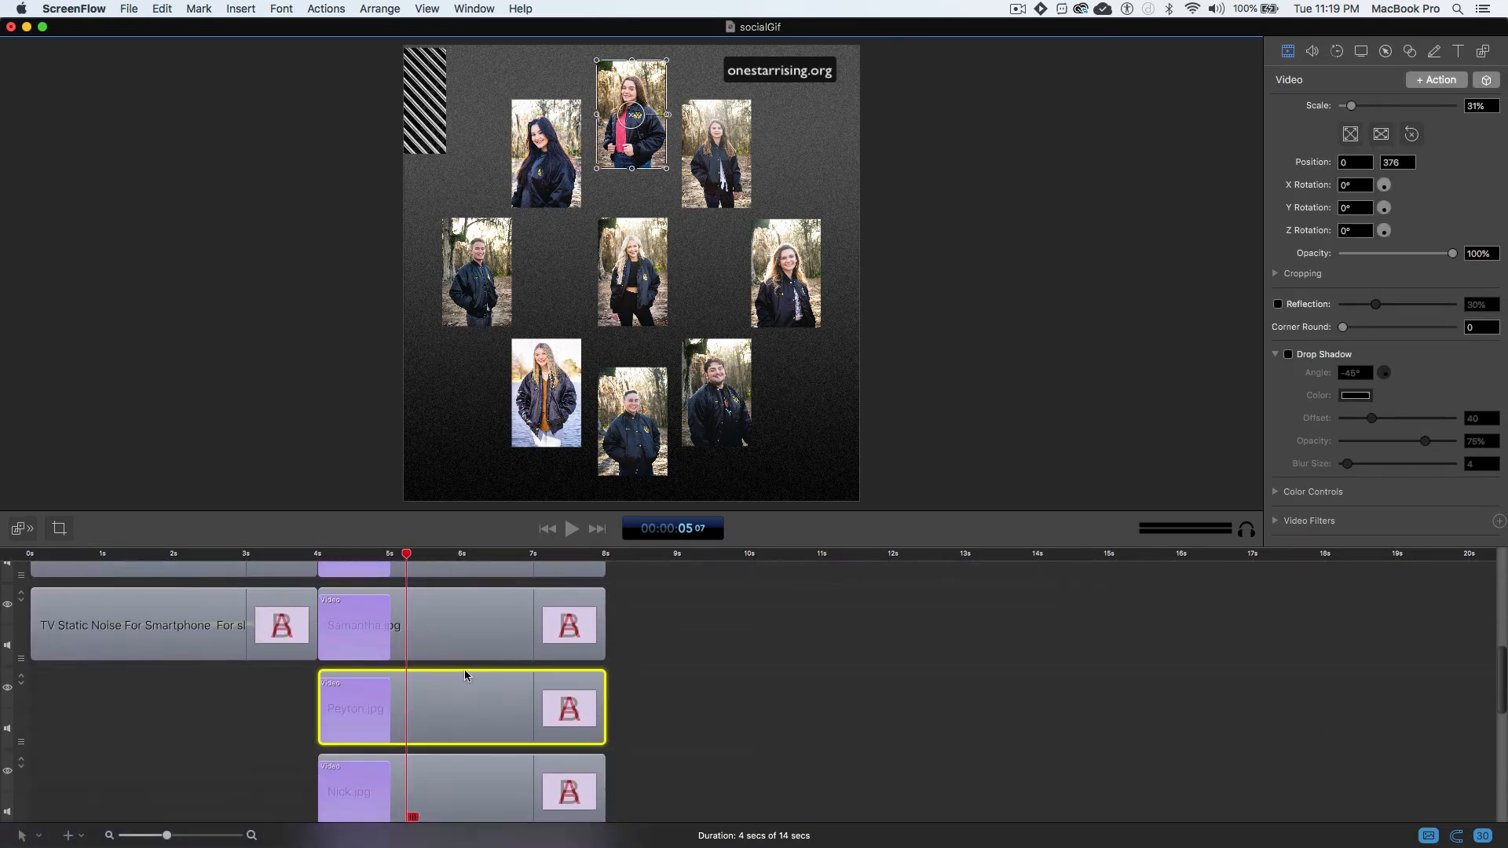
scroll(430, 695, "up", 6)
scroll(427, 671, "down", 6)
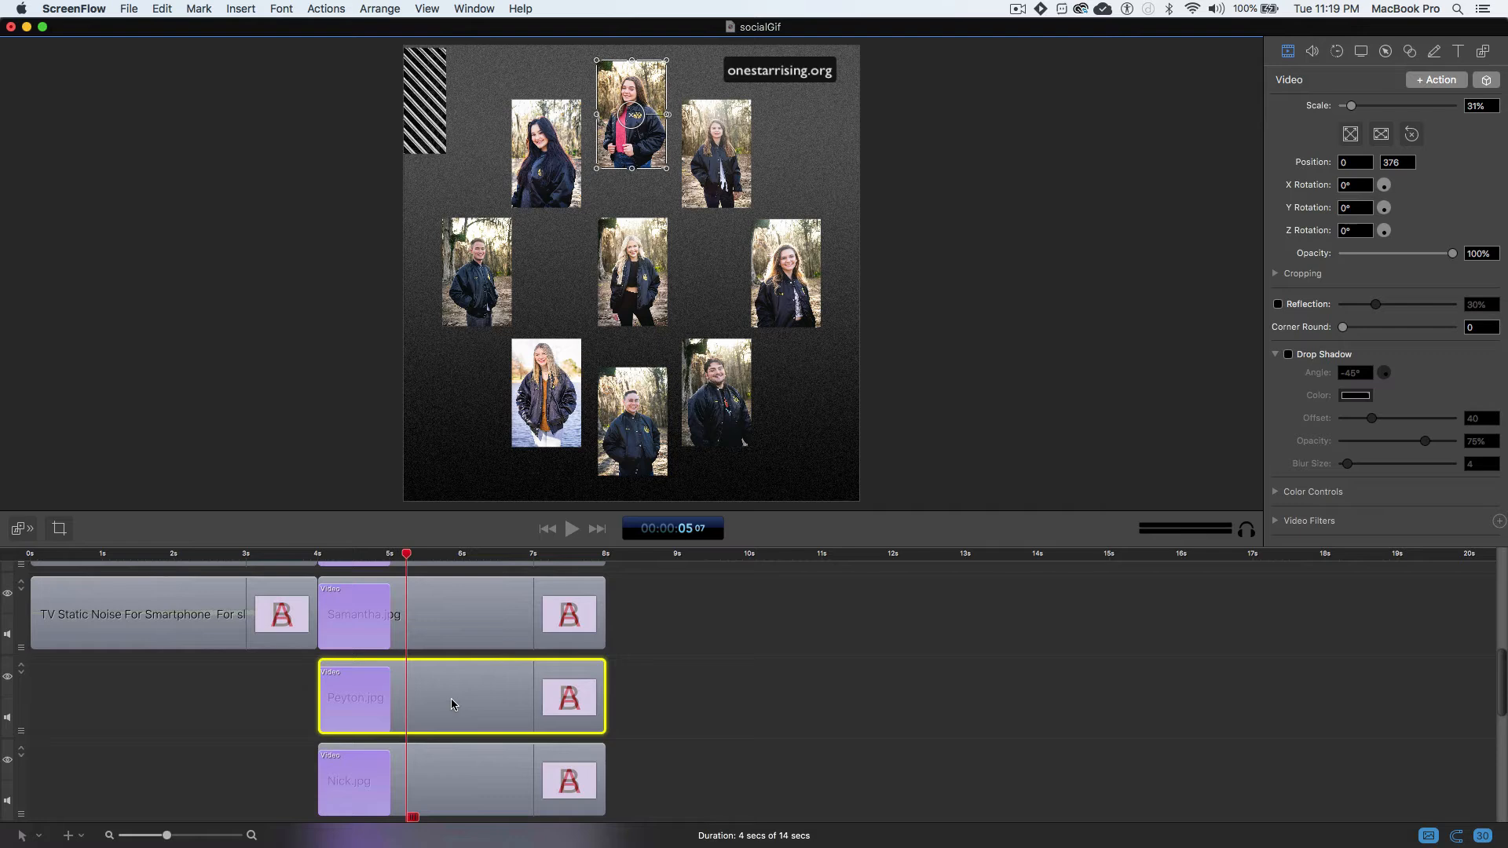
left_click_drag(450, 699, 444, 562)
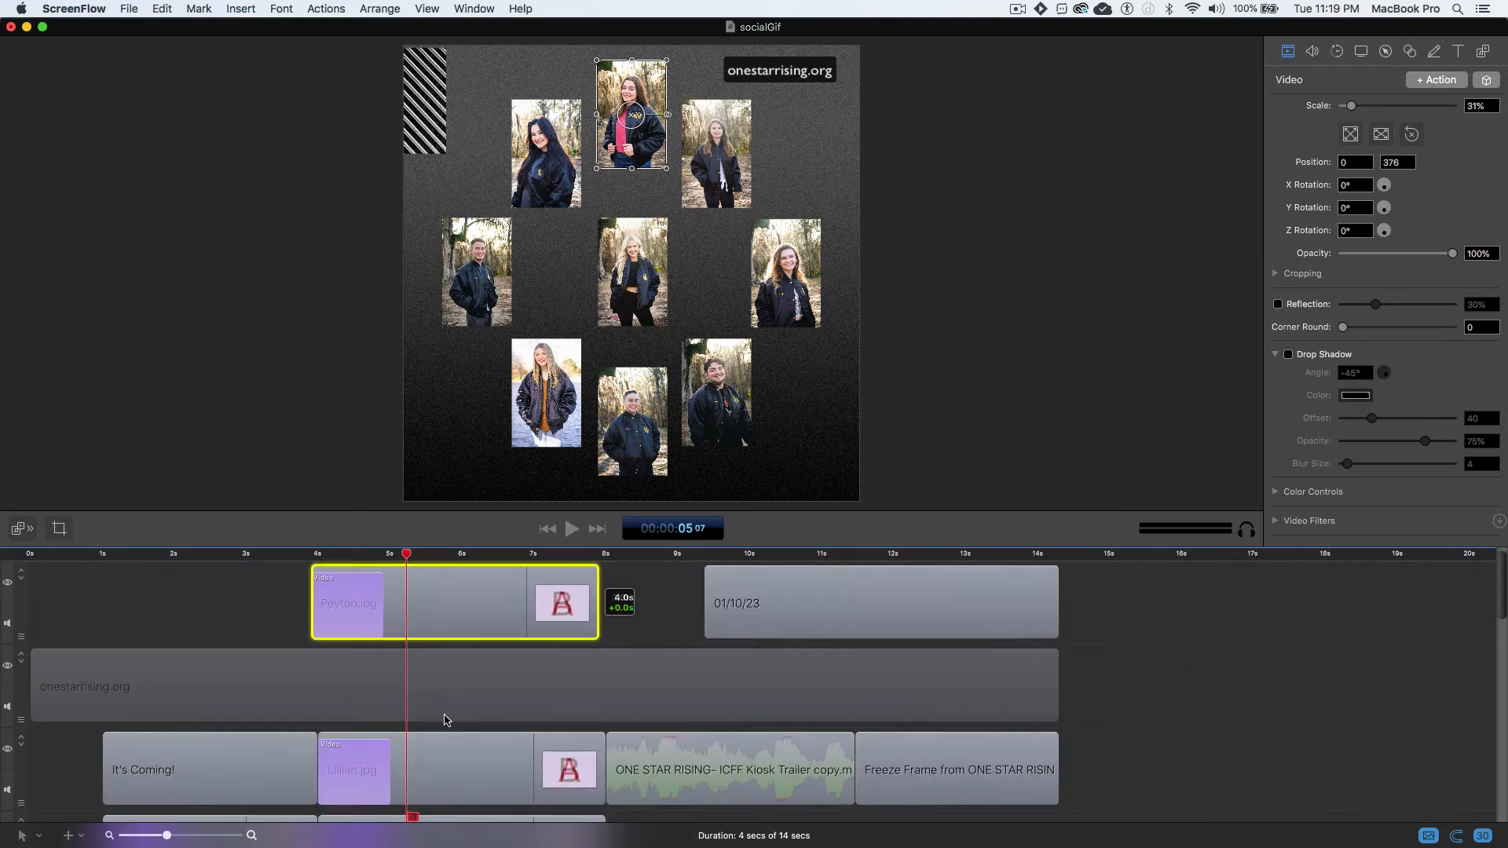
left_click_drag(445, 720, 449, 741)
scroll(628, 691, "down", 5)
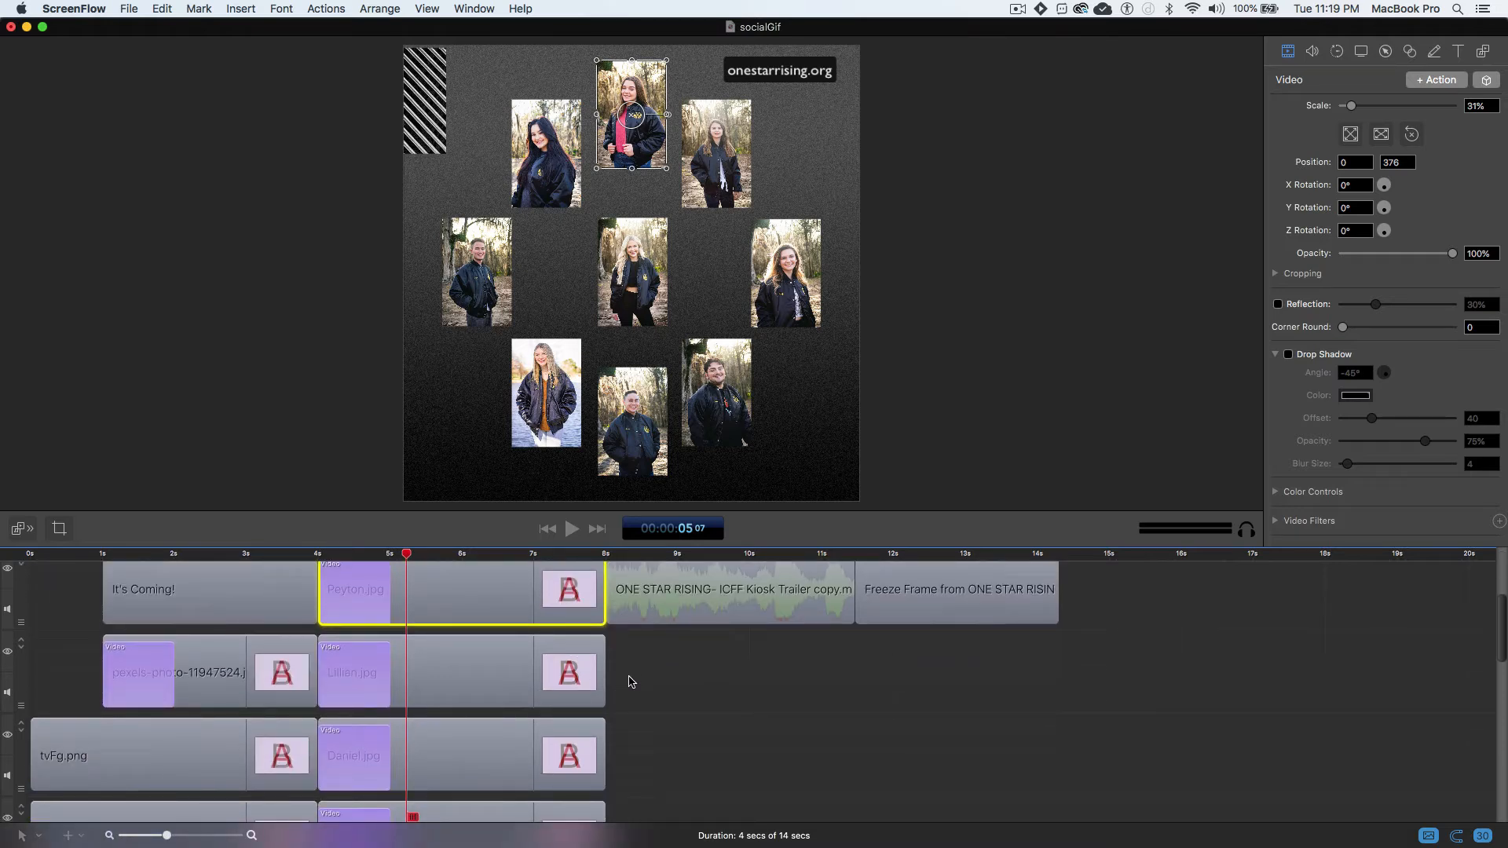
Match the two uppermost photo clips in the timeline to their photos in the collage
left_click_drag(454, 667, 483, 688)
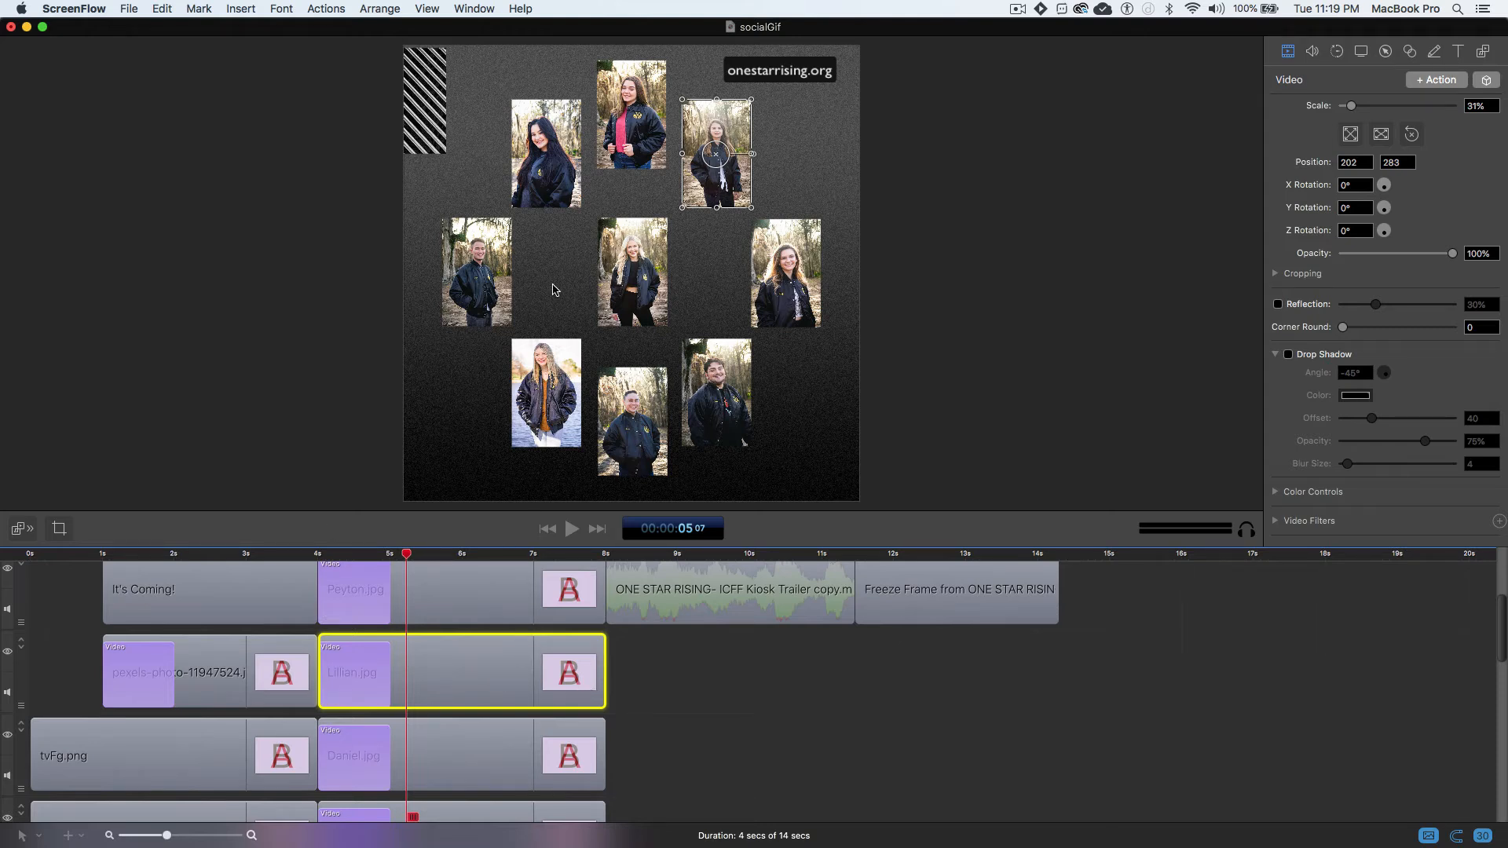
left_click(621, 156)
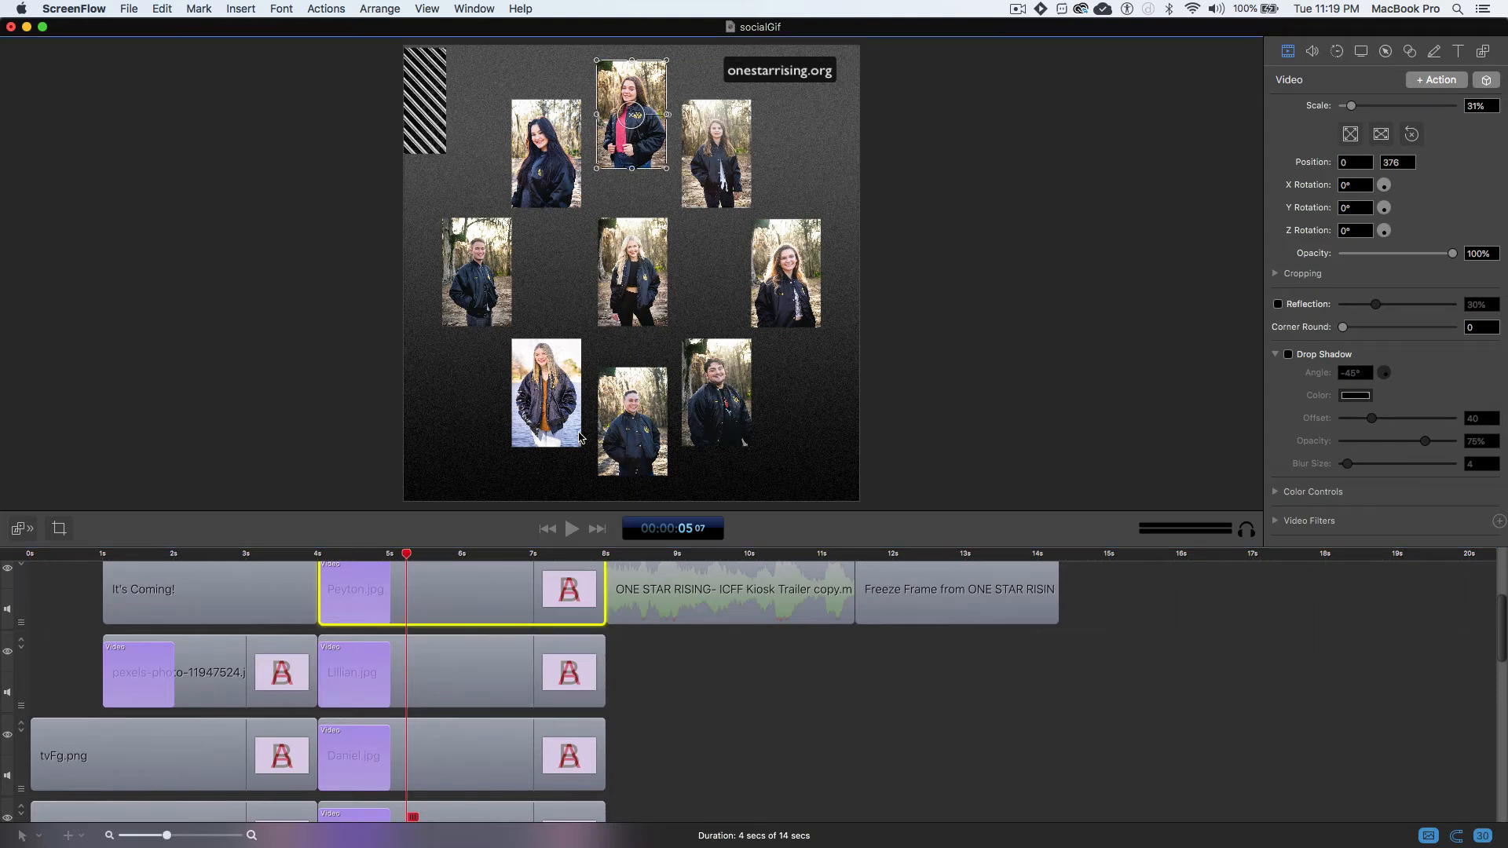
scroll(581, 491, "up", 3)
scroll(566, 561, "down", 2)
scroll(573, 503, "down", 5)
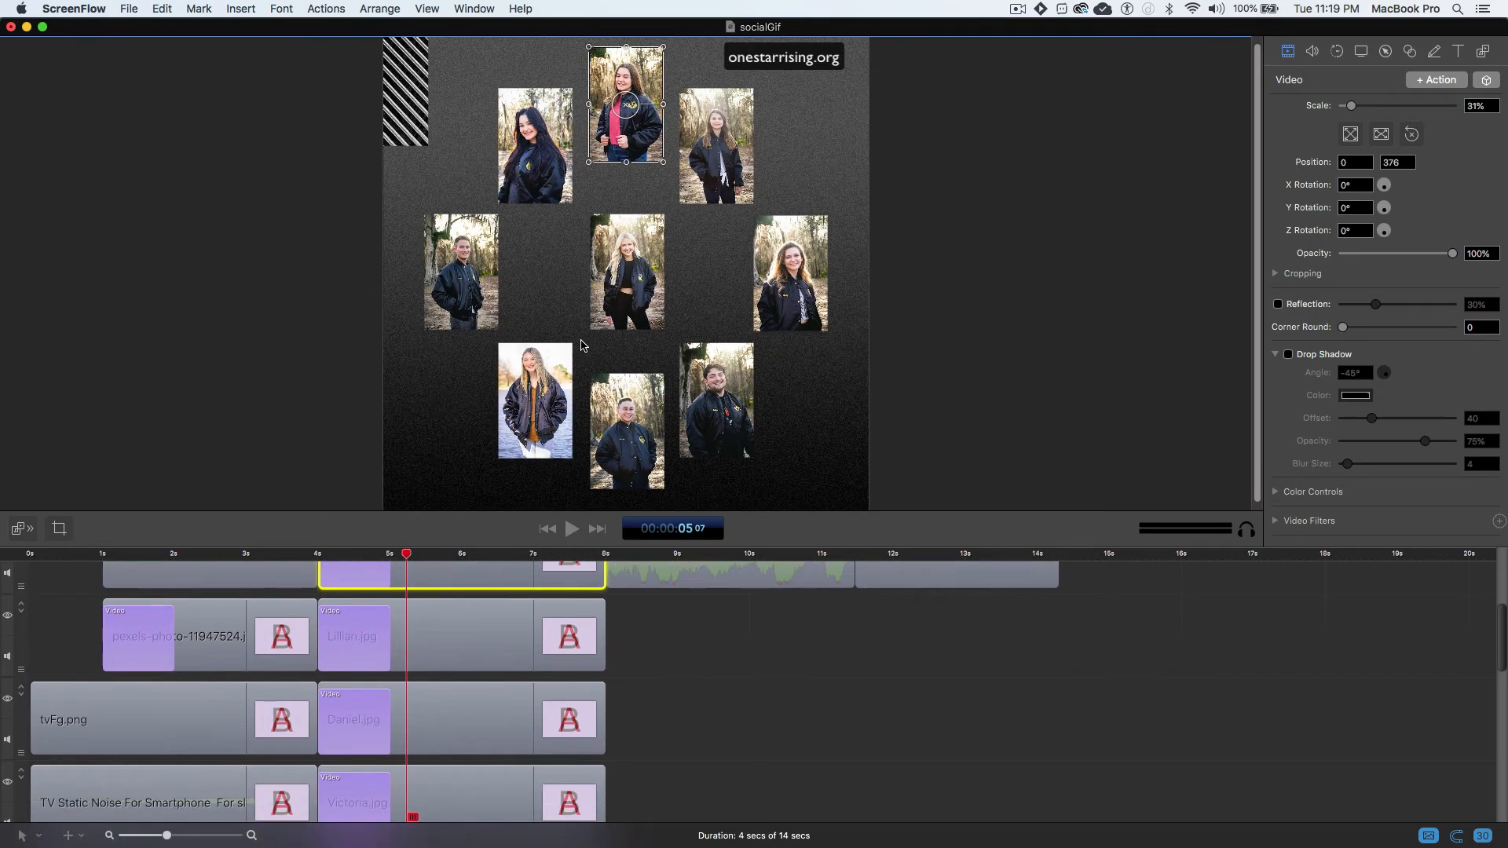
scroll(716, 668, "up", 1)
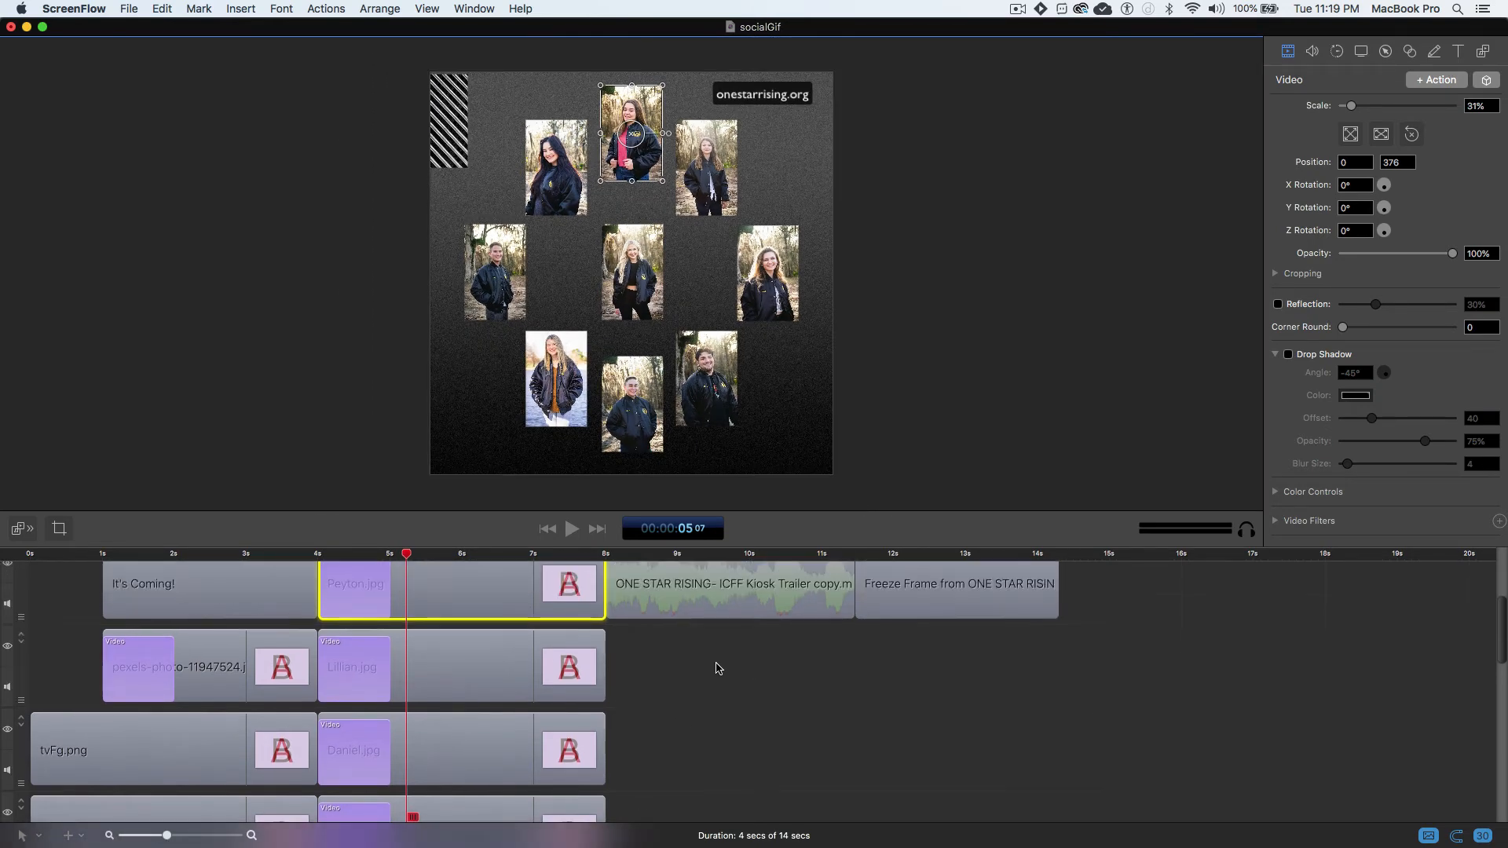
Replay the collage animation from the 4-second mark to check which photo is in front as they spread out
key("Up")
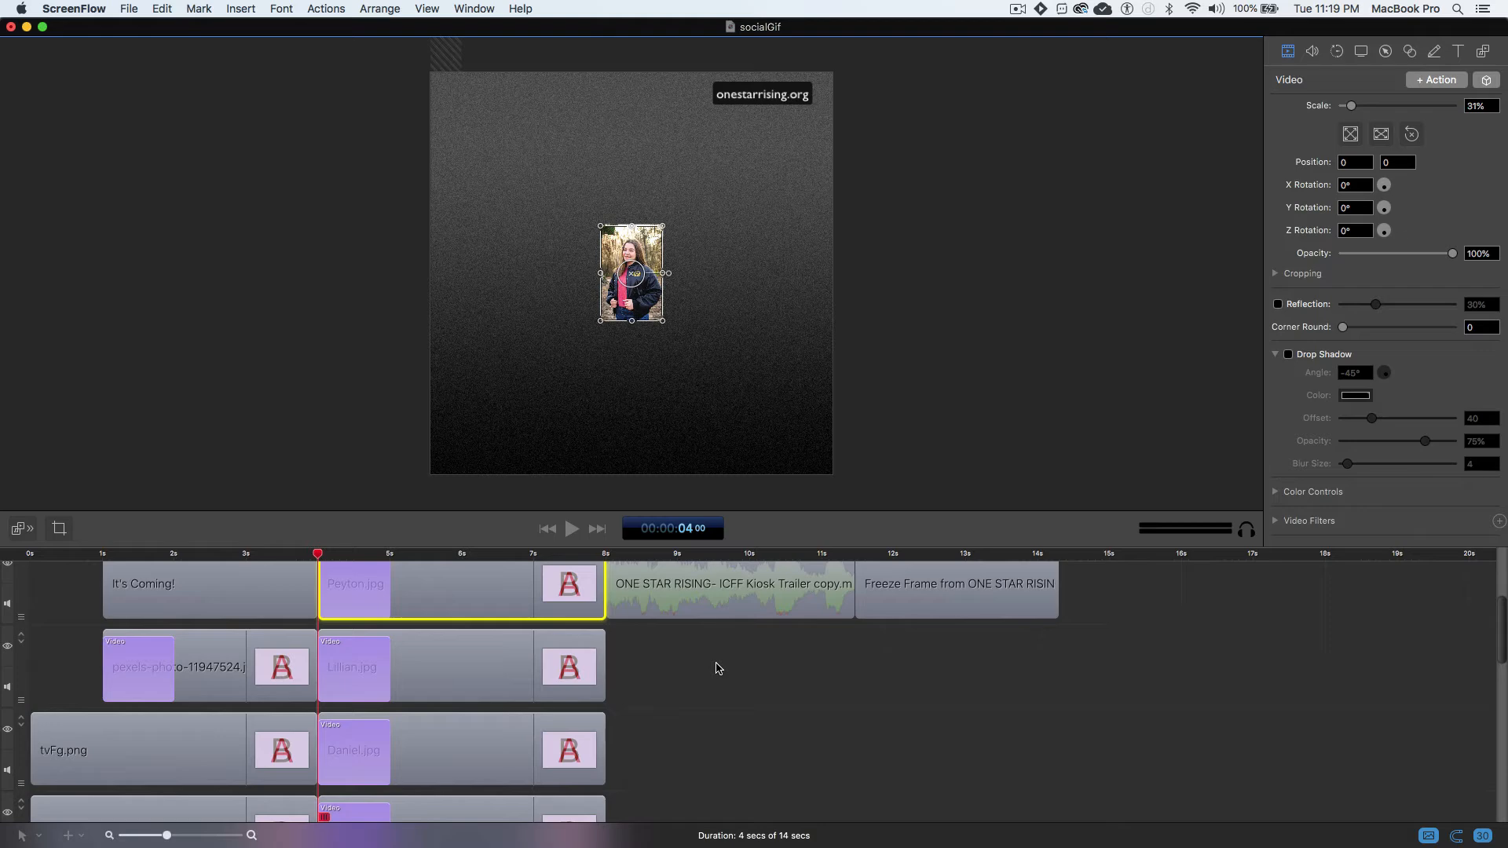
key("space")
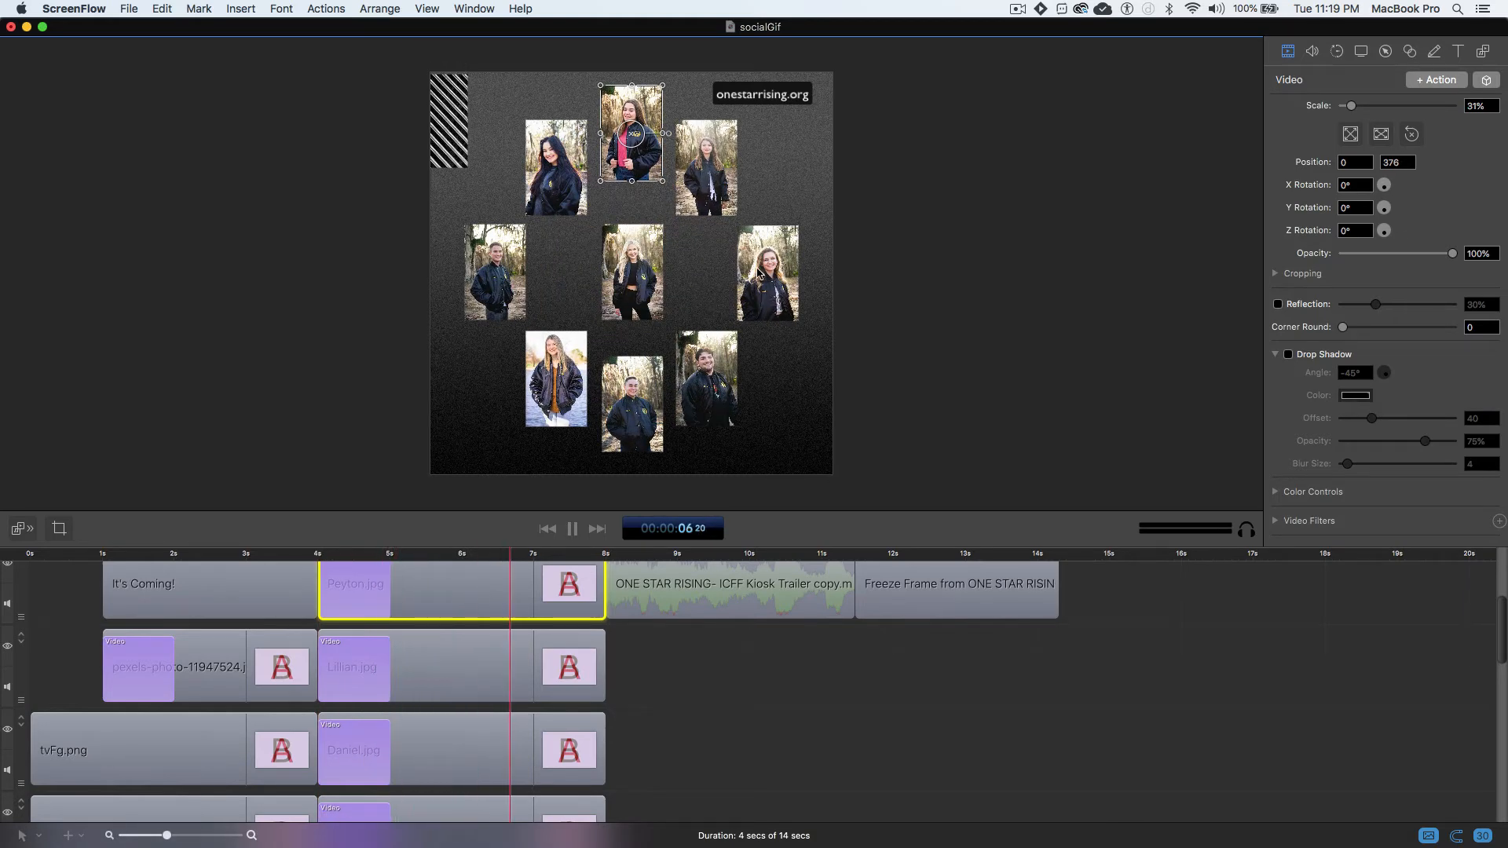
key("space")
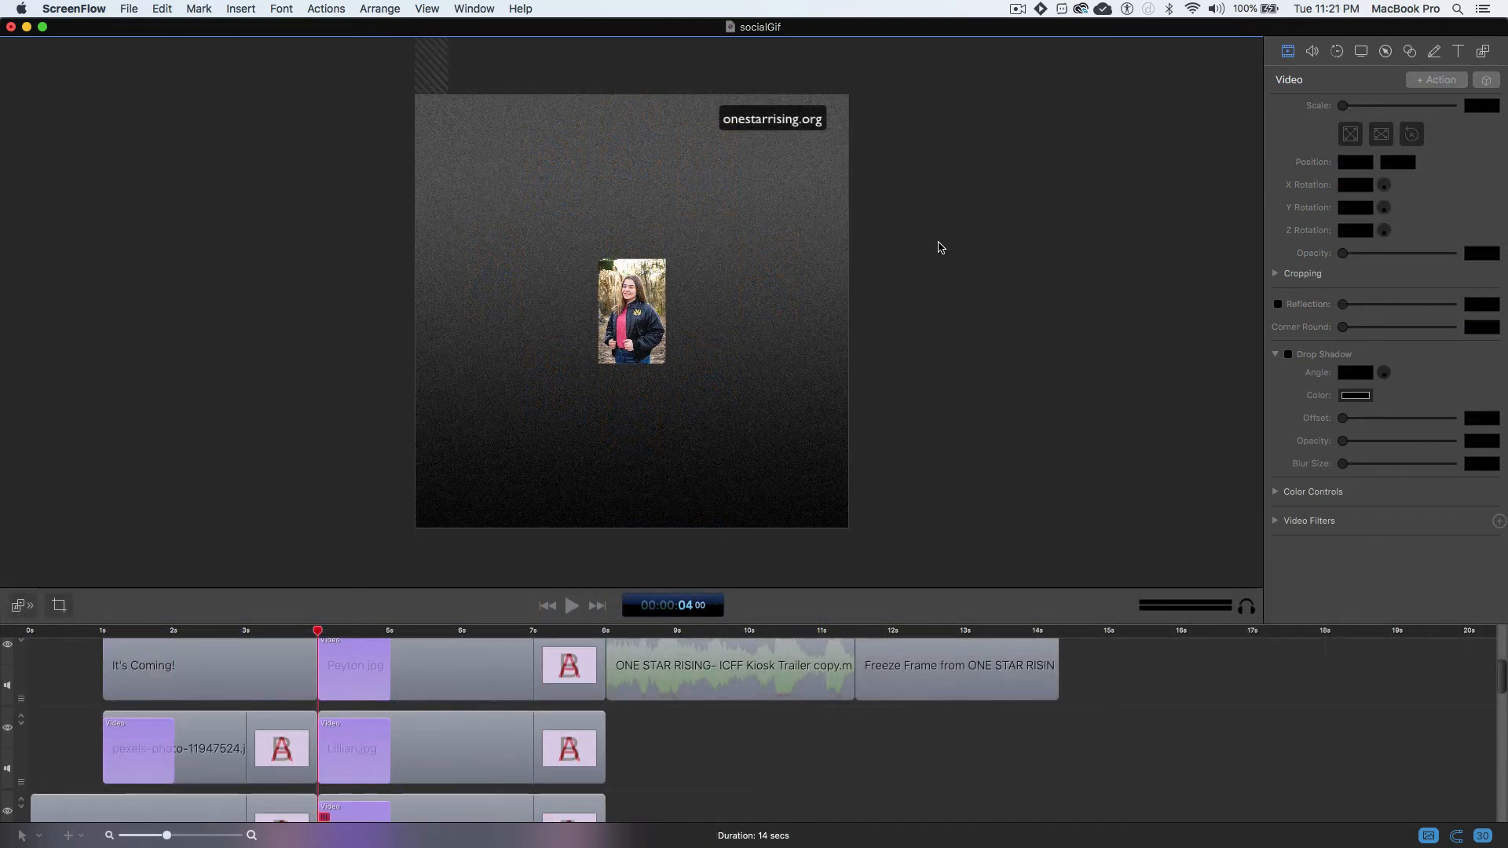
key("space")
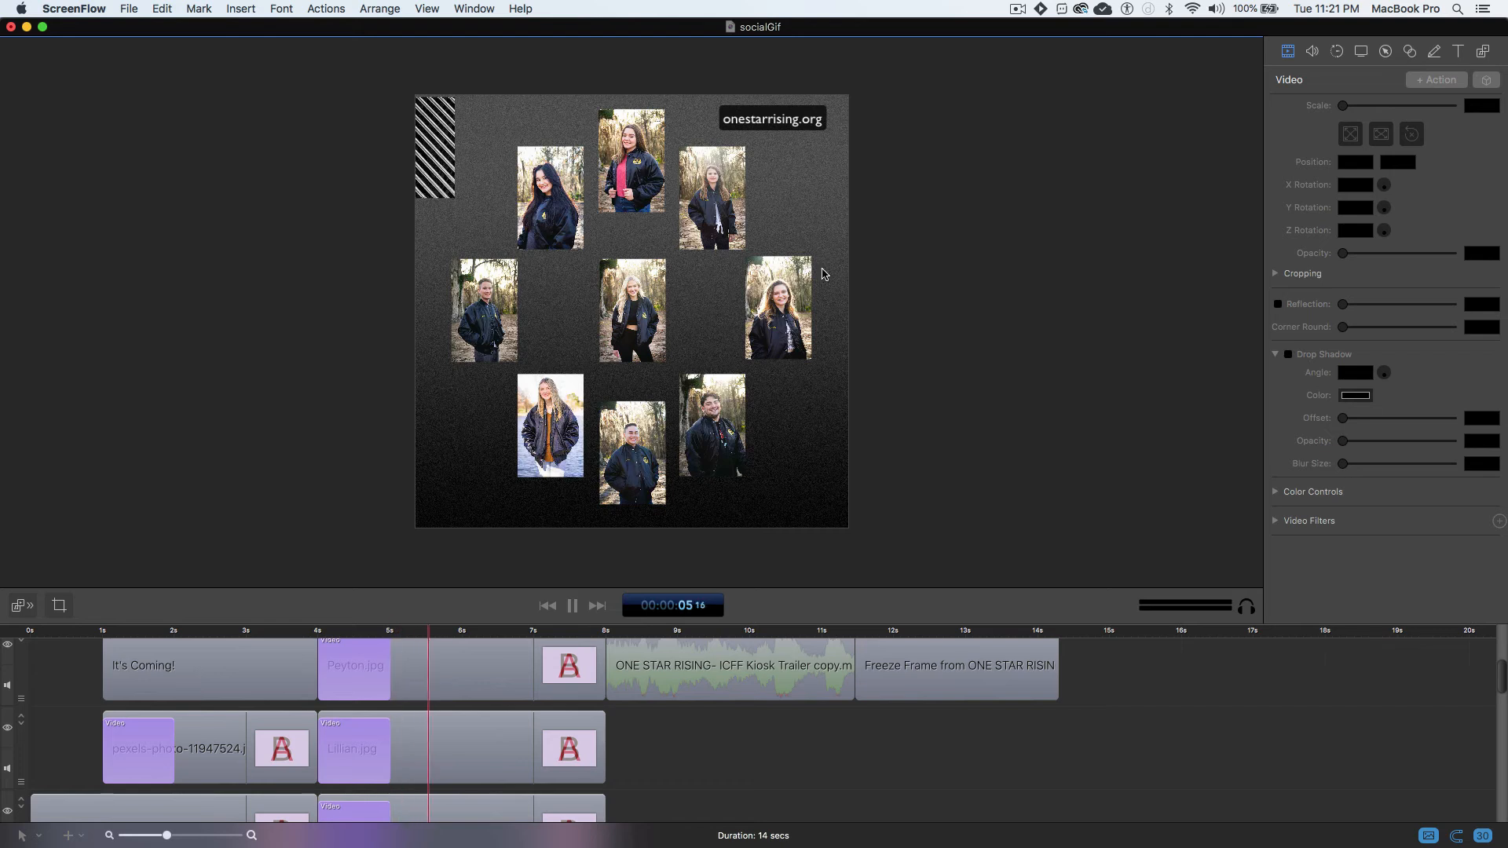
key("space")
Select the outer photos one by one clockwise from the top one to check that their clips are stacked in the same order
left_click(646, 165)
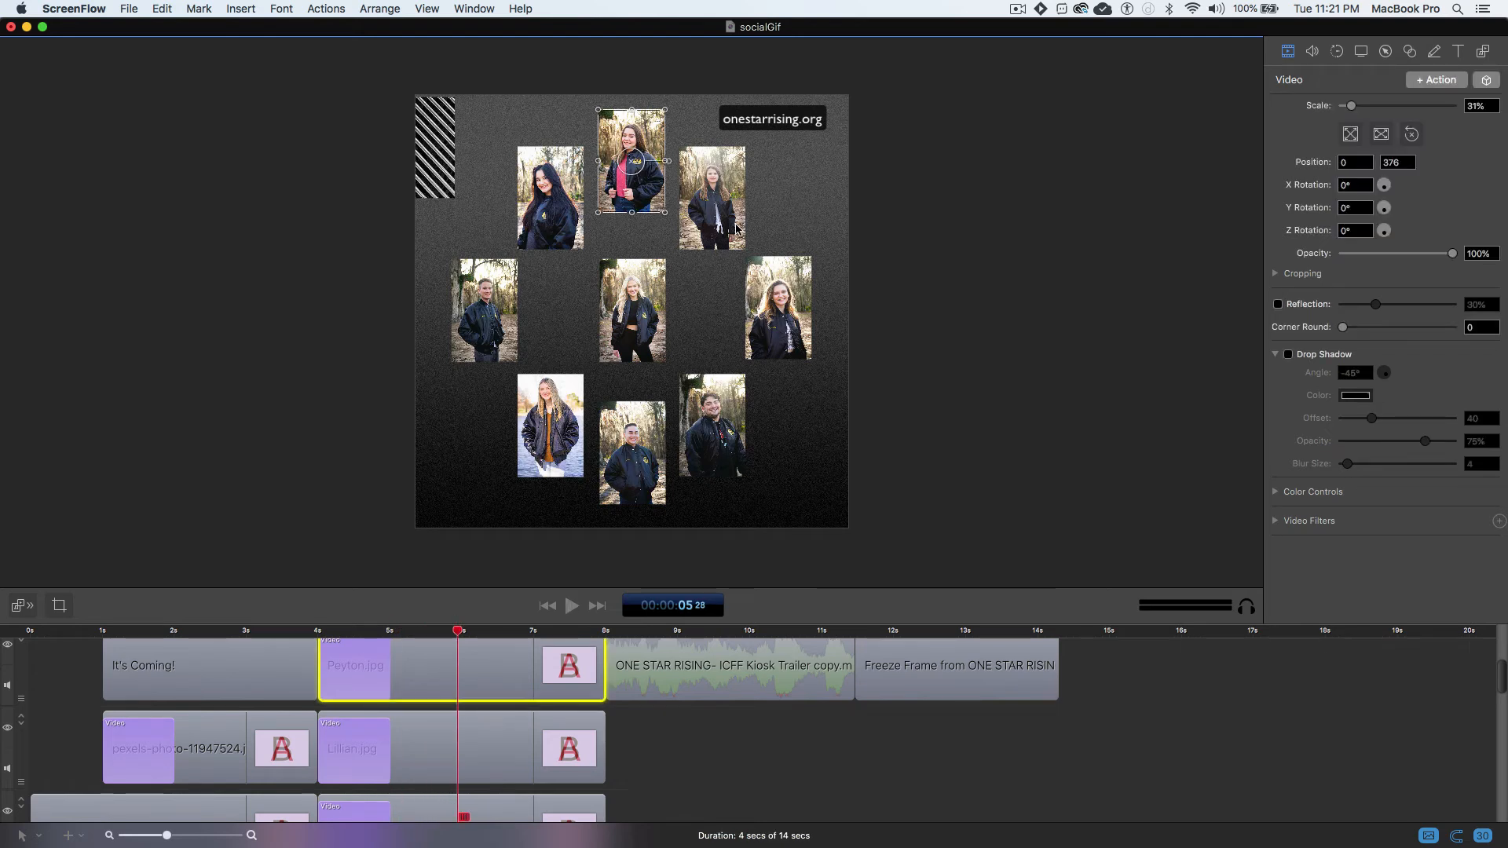
left_click(723, 227)
left_click(795, 321)
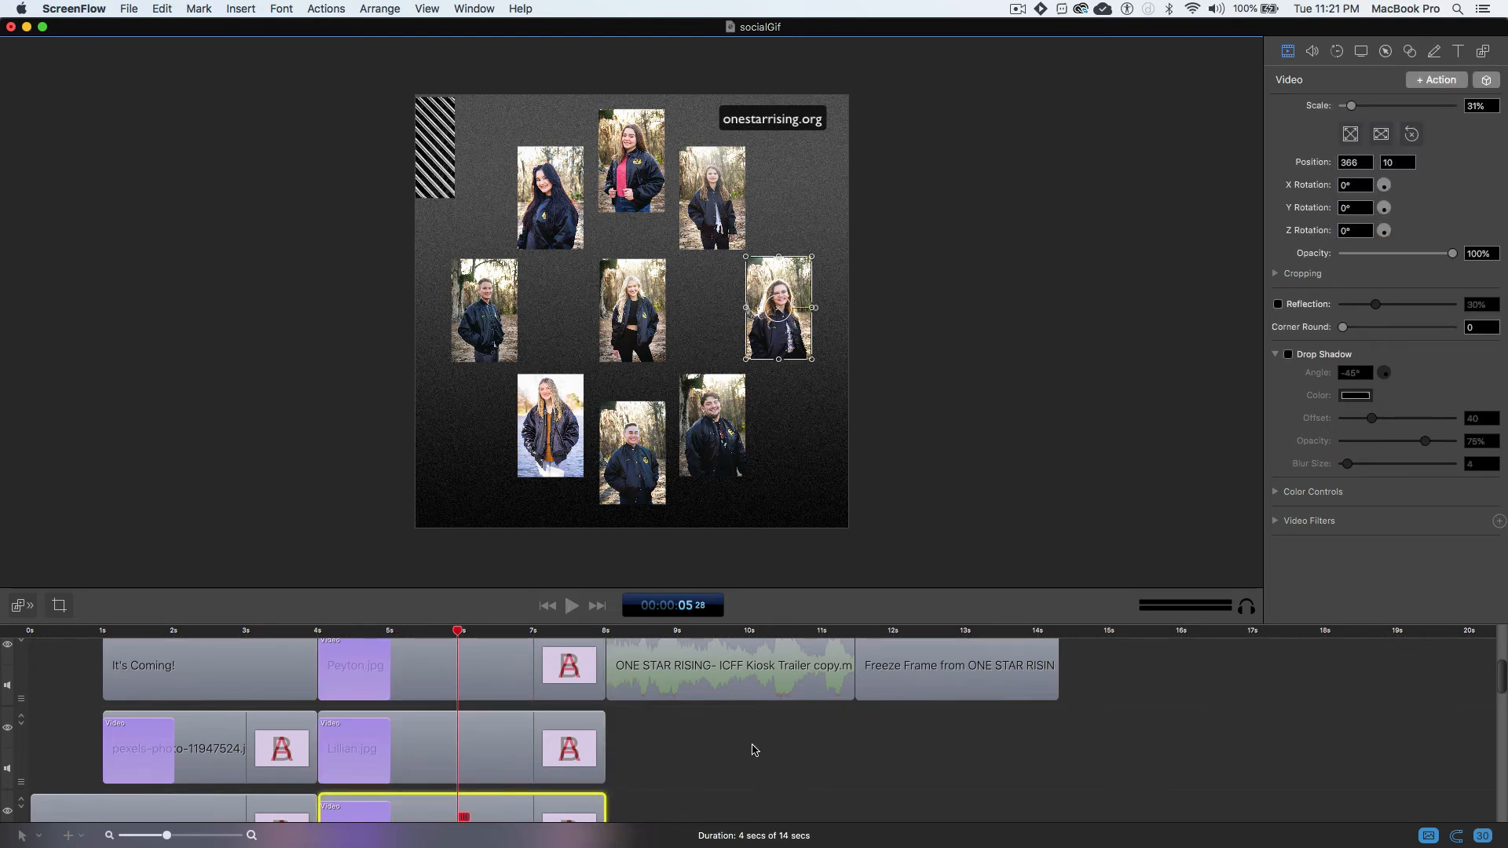
scroll(752, 750, "down", 3)
left_click(713, 442)
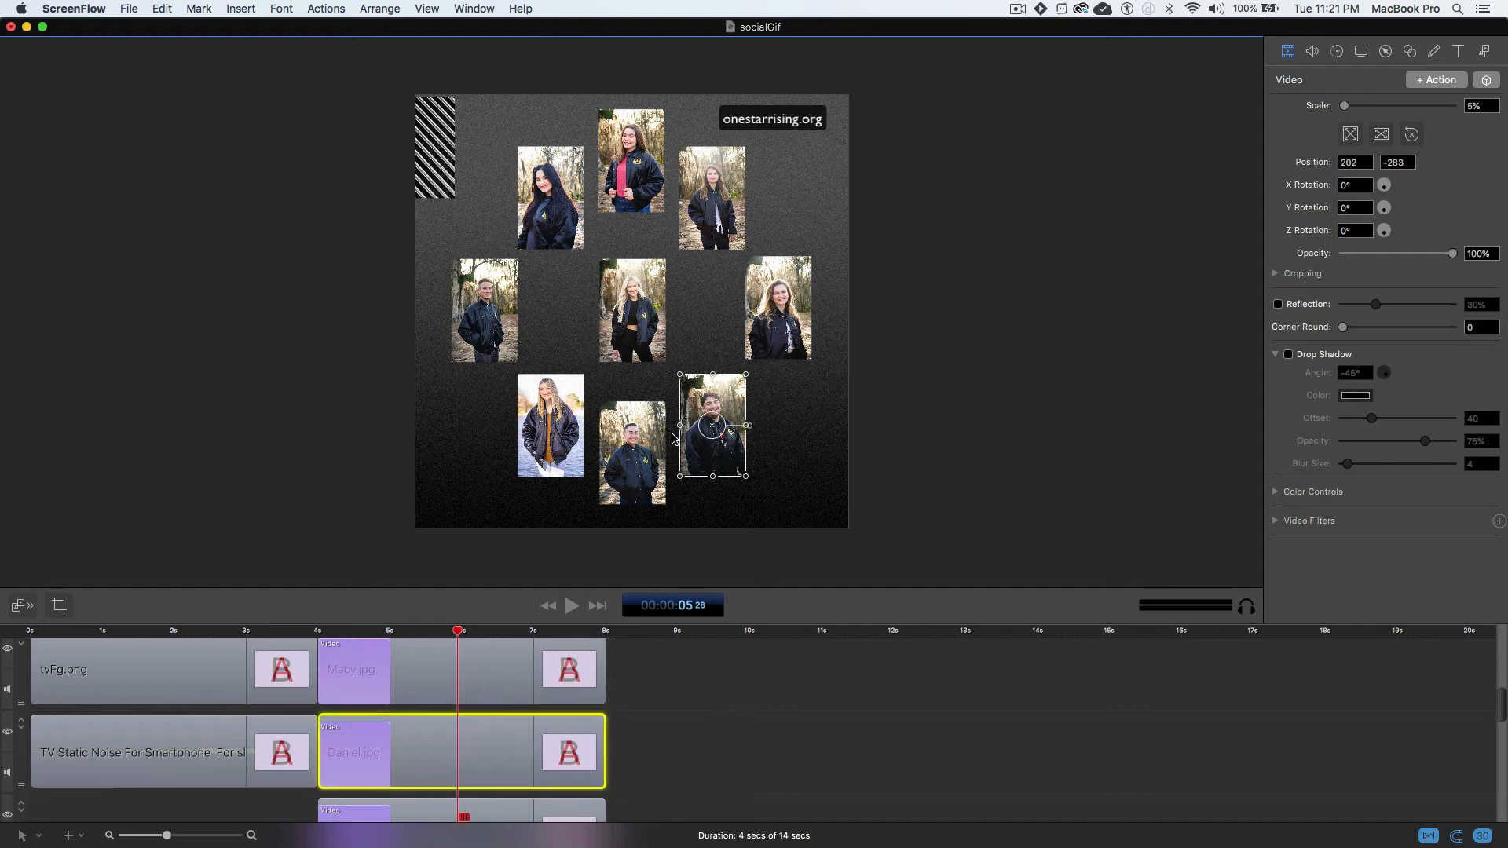
left_click(627, 432)
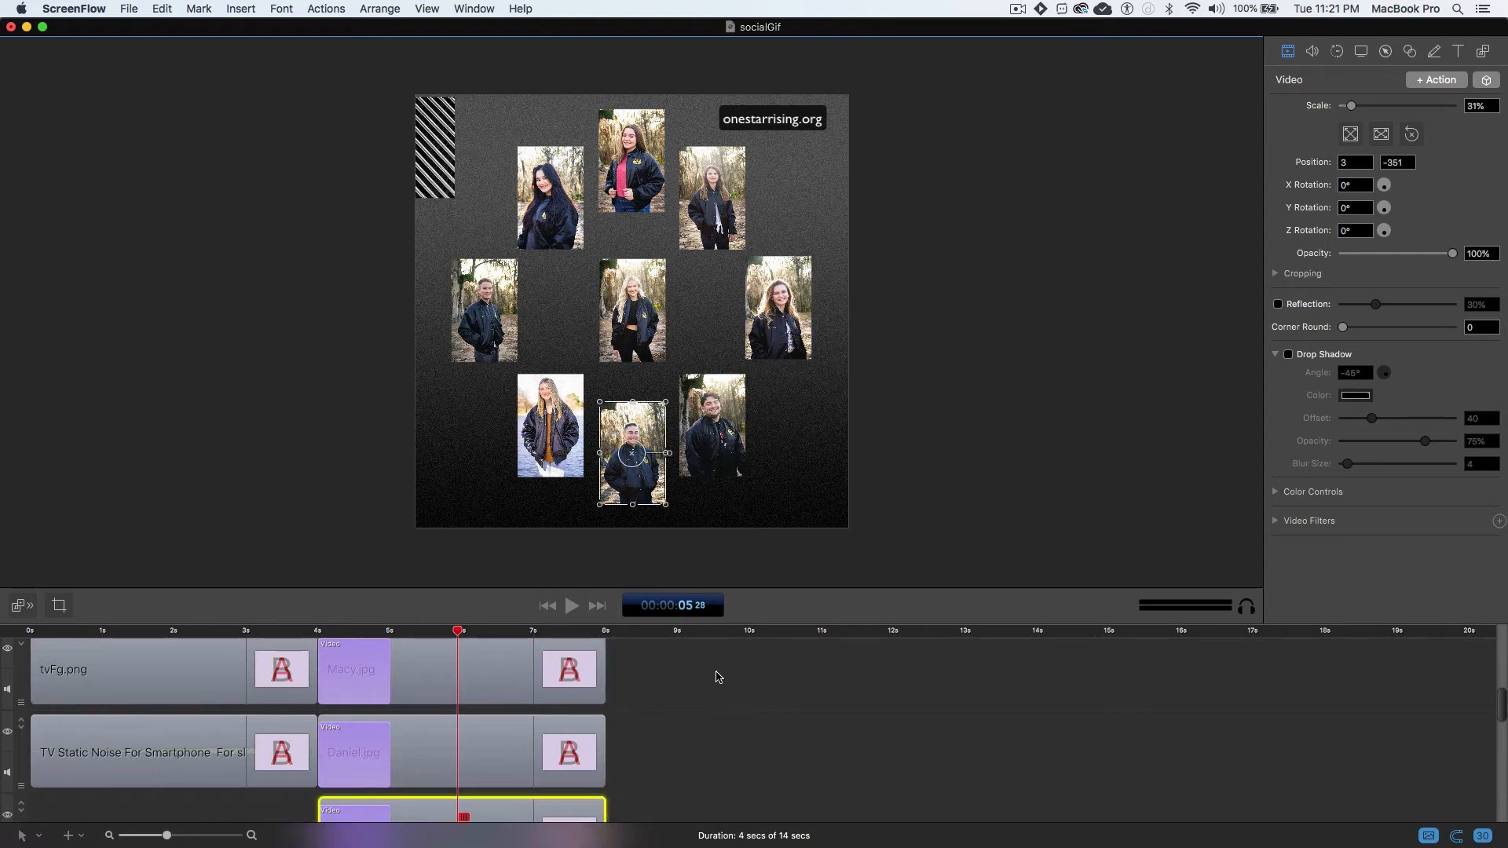
scroll(716, 677, "down", 5)
left_click(552, 449)
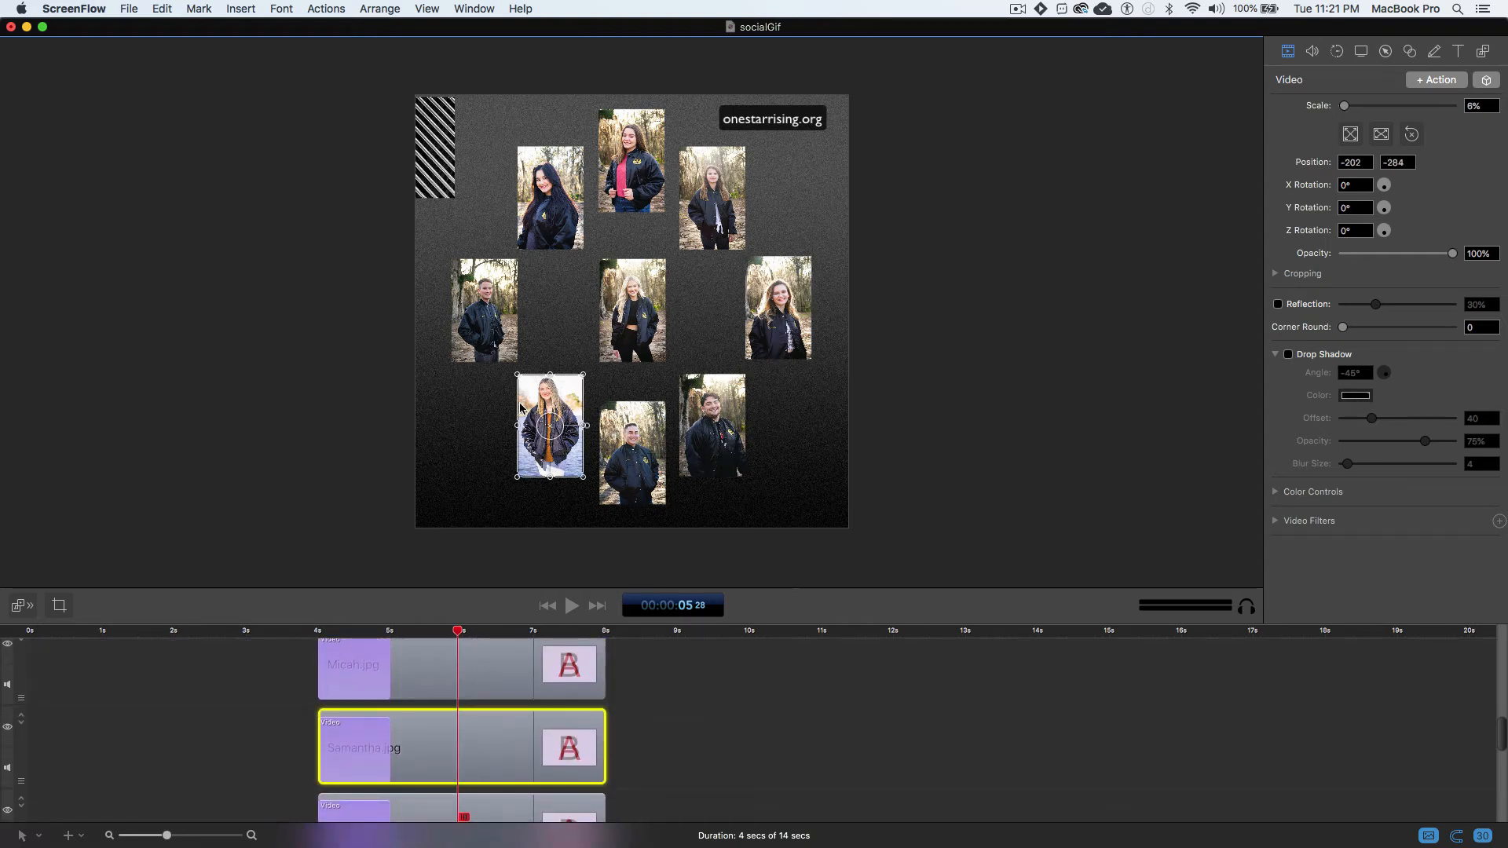
left_click(468, 323)
scroll(716, 690, "down", 2)
scroll(716, 690, "down", 1)
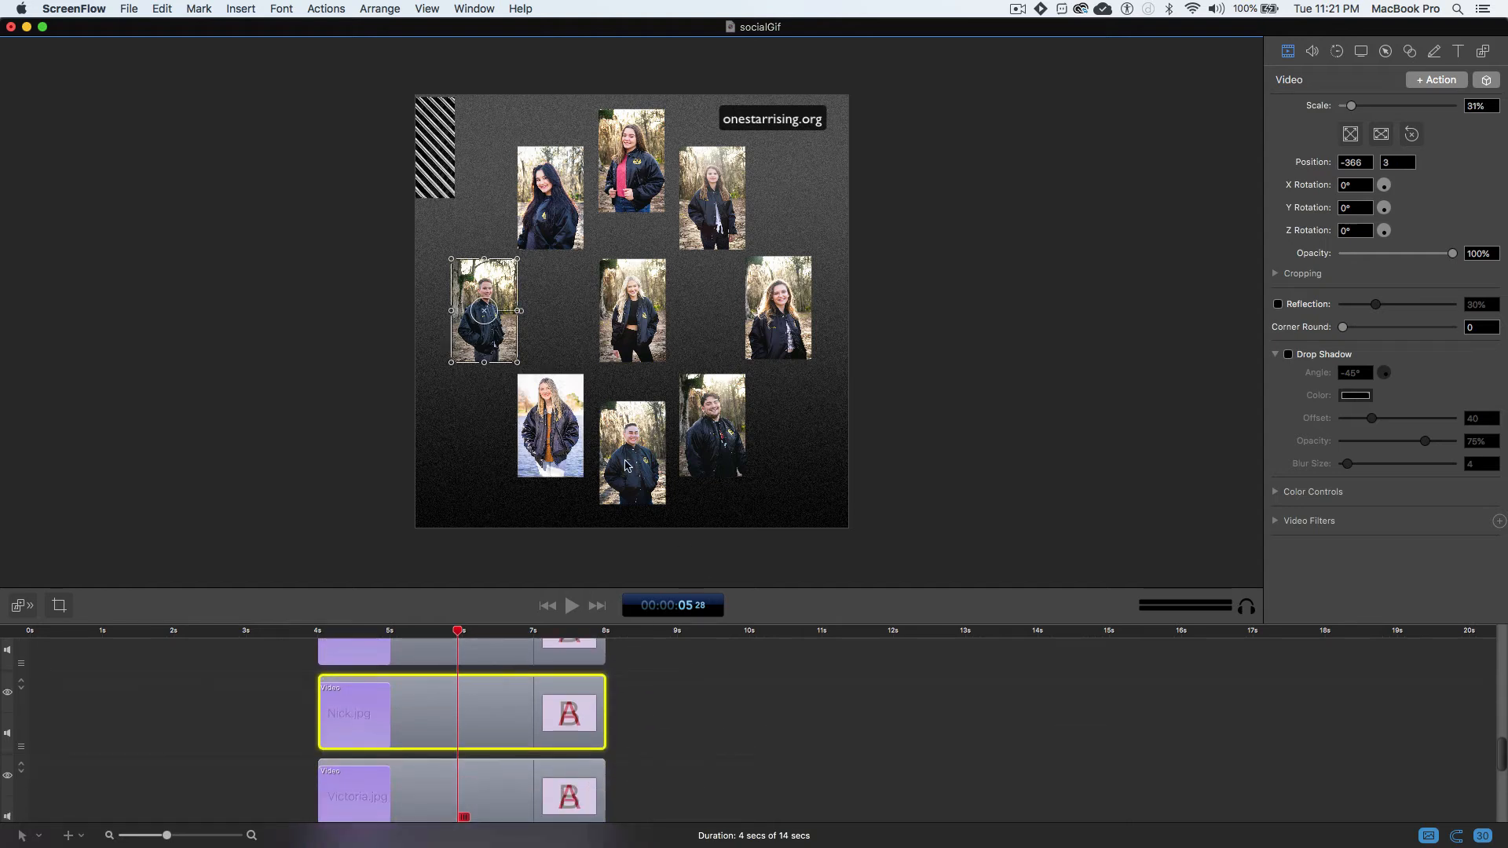
left_click(566, 248)
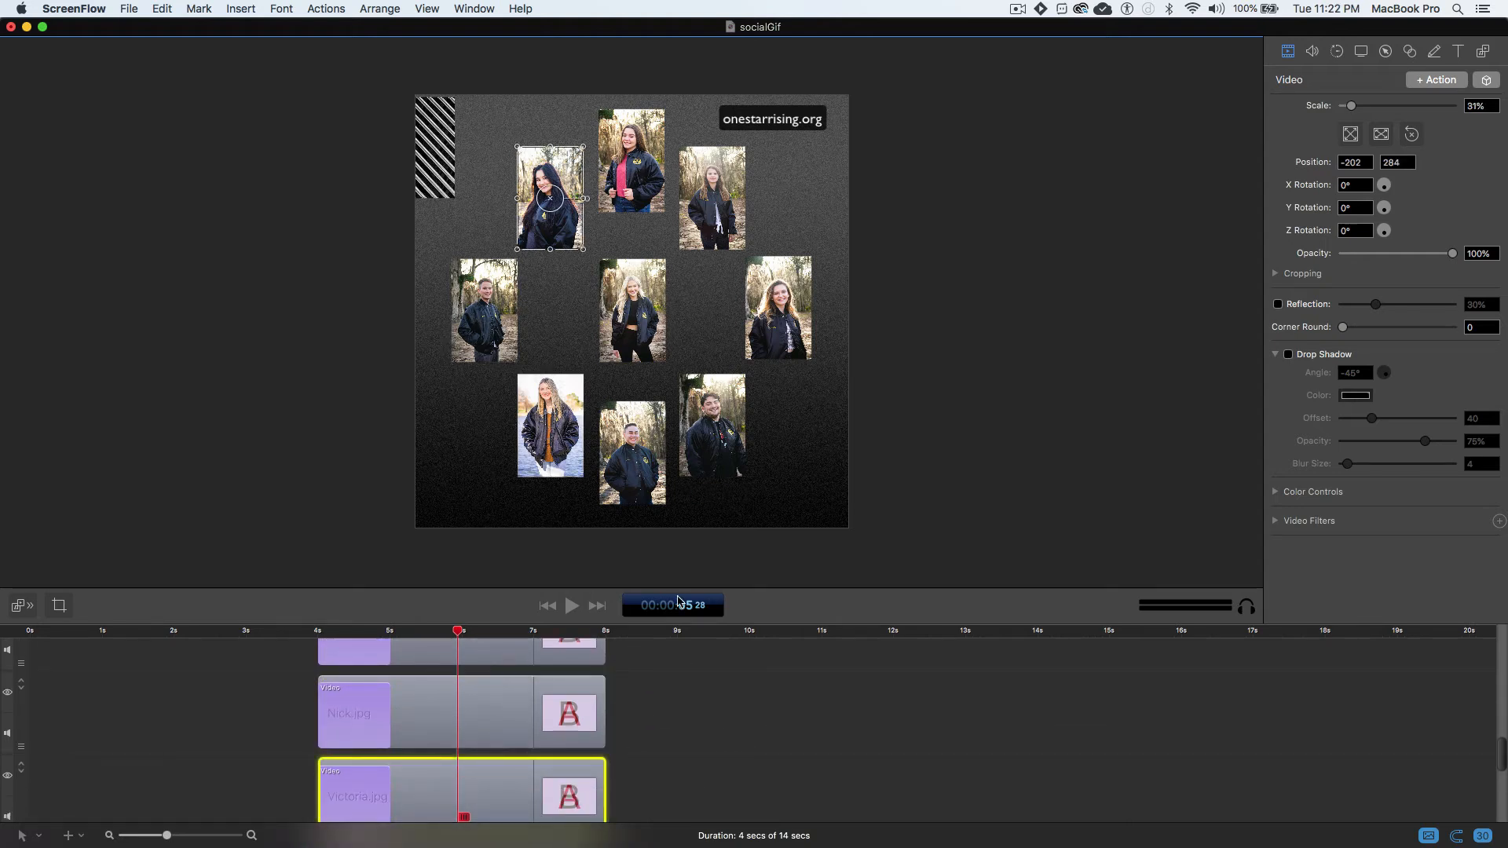
scroll(678, 722, "down", 3)
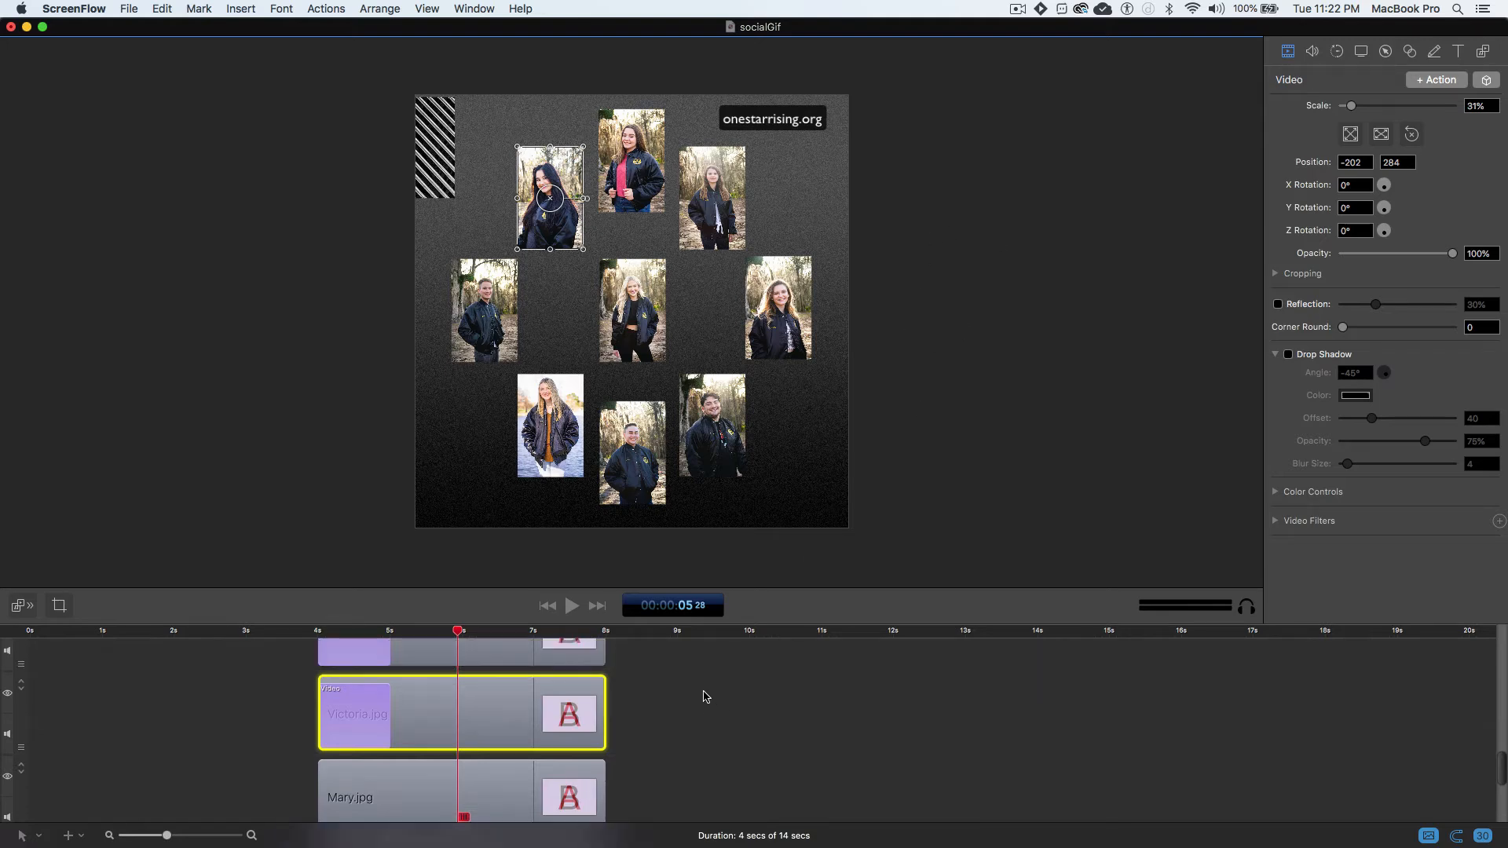
scroll(711, 701, "up", 4)
Enlarge the timeline area so that more of the photo tracks fit in view
left_click_drag(777, 625, 805, 215)
scroll(756, 556, "up", 5)
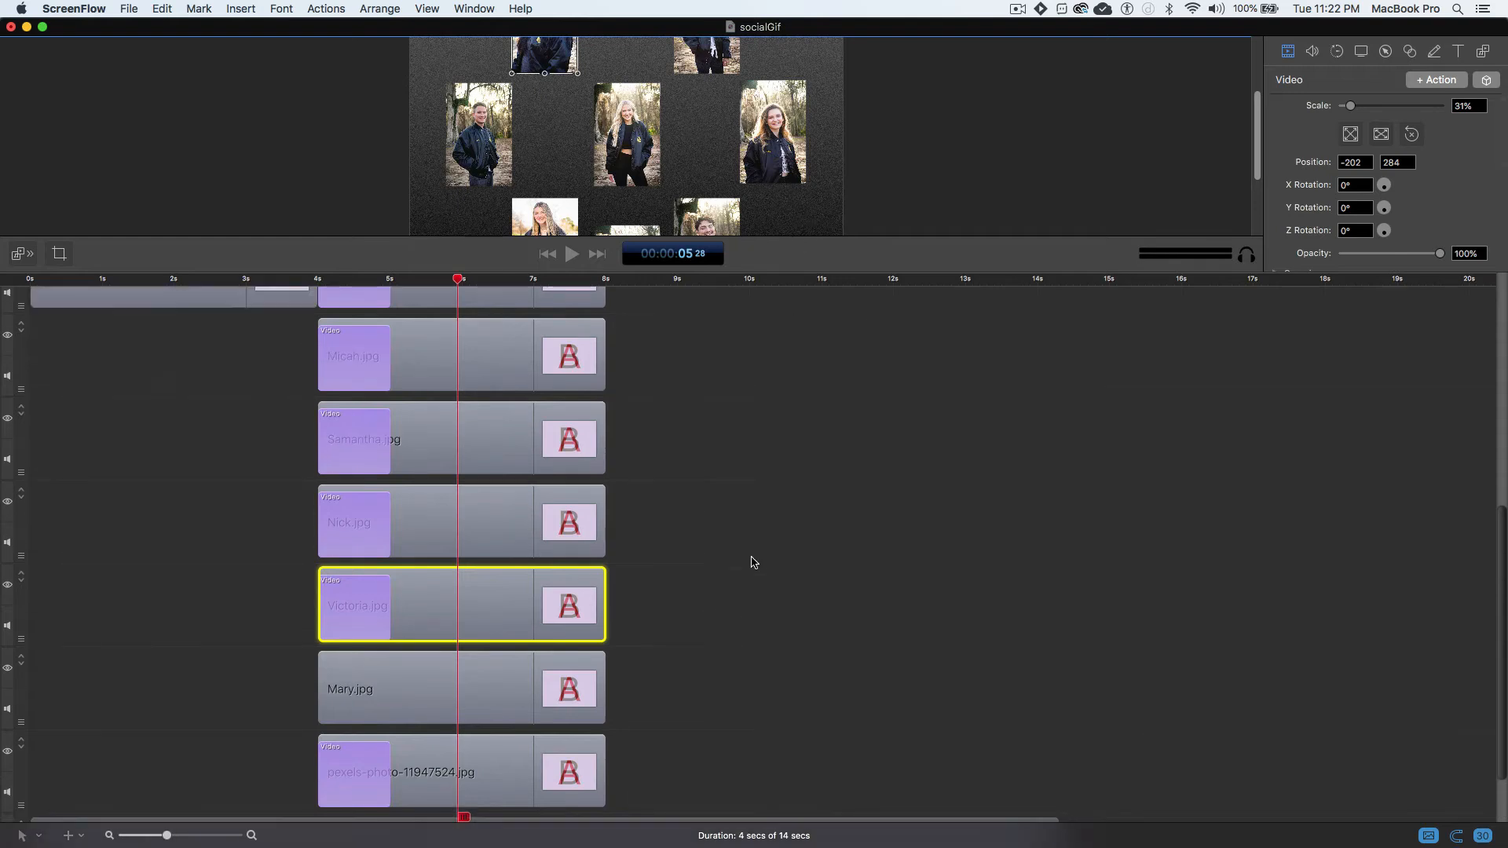
scroll(748, 562, "up", 2)
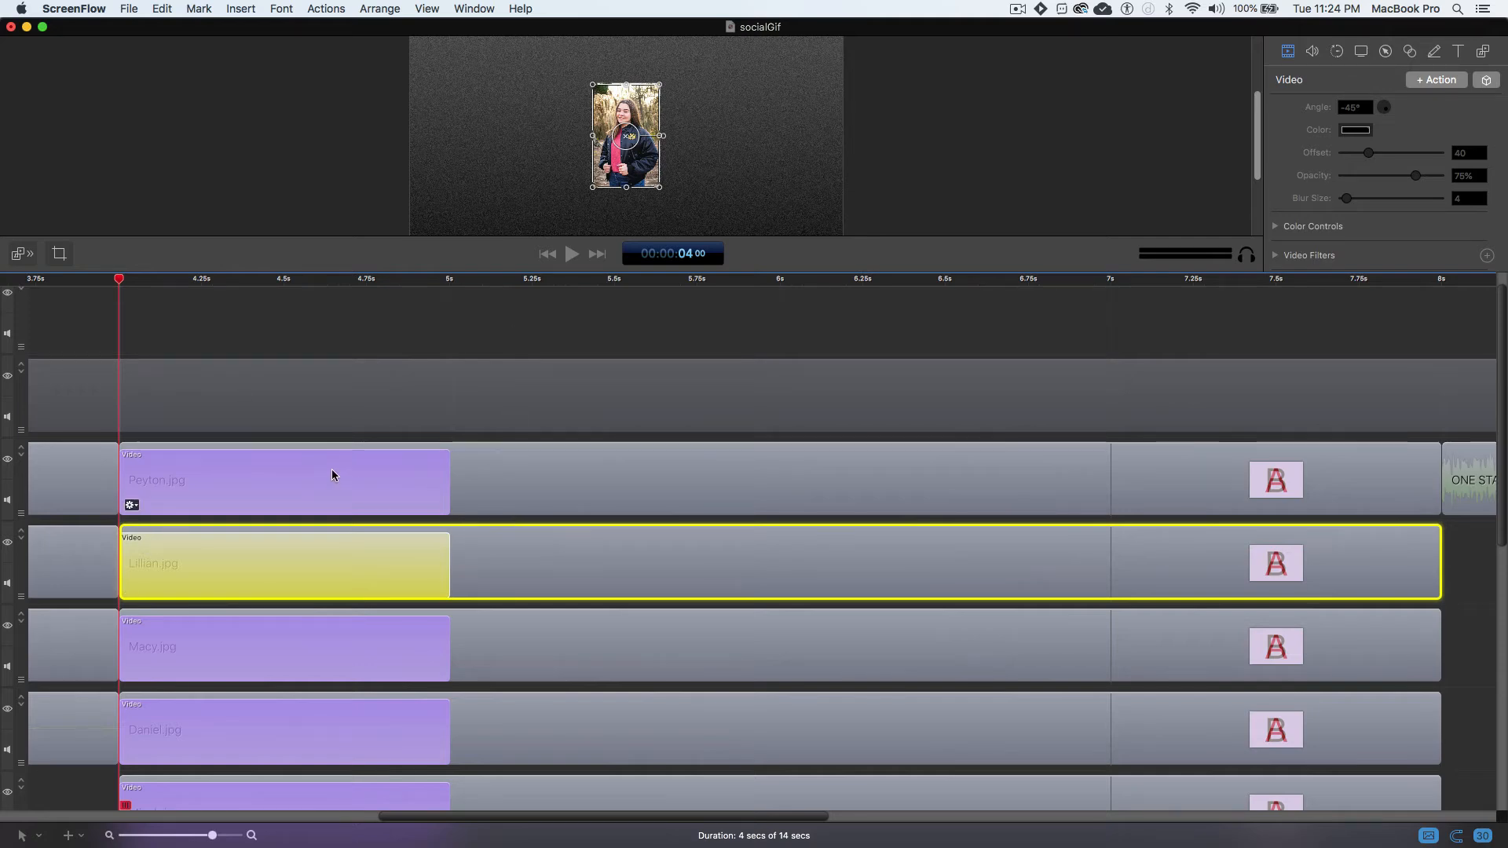
Move the playhead between the 4- and 5-second ends of the video actions to compare the photos' start and end positions
key("space")
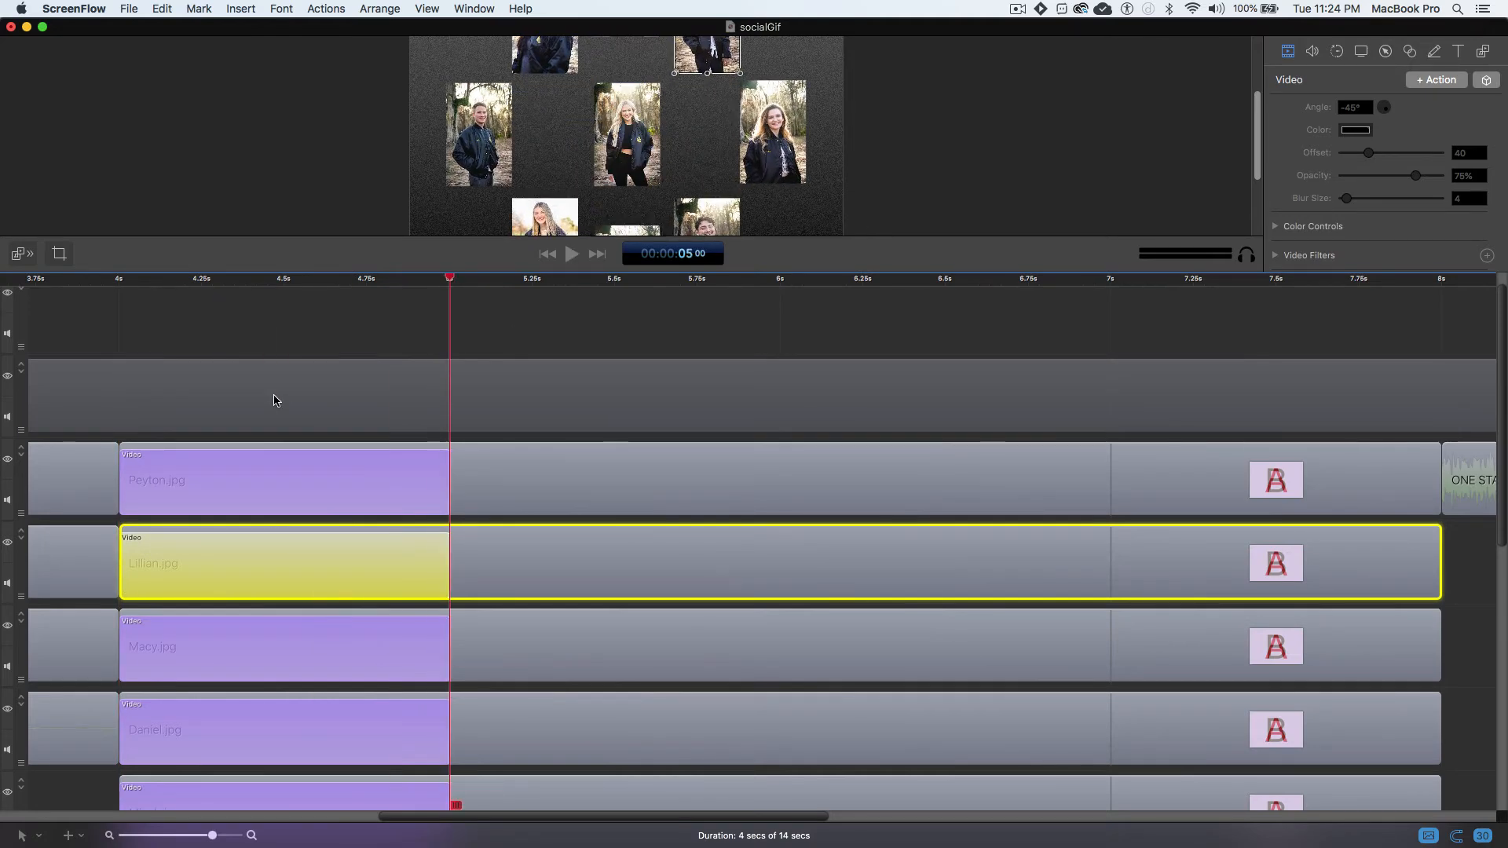
left_click_drag(449, 329, 120, 334)
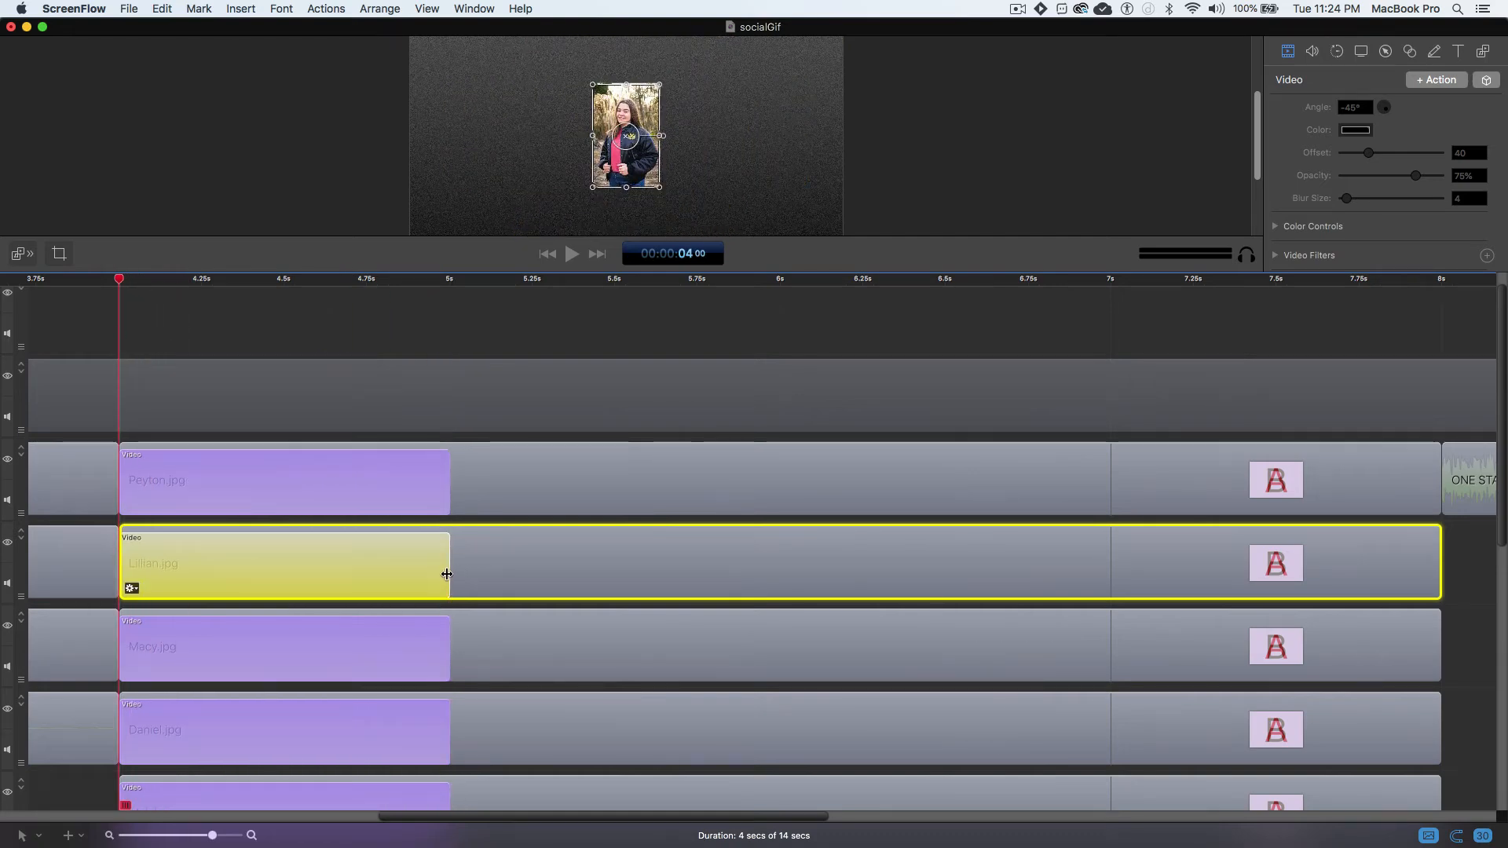
scroll(441, 571, "down", 1)
scroll(445, 564, "down", 2)
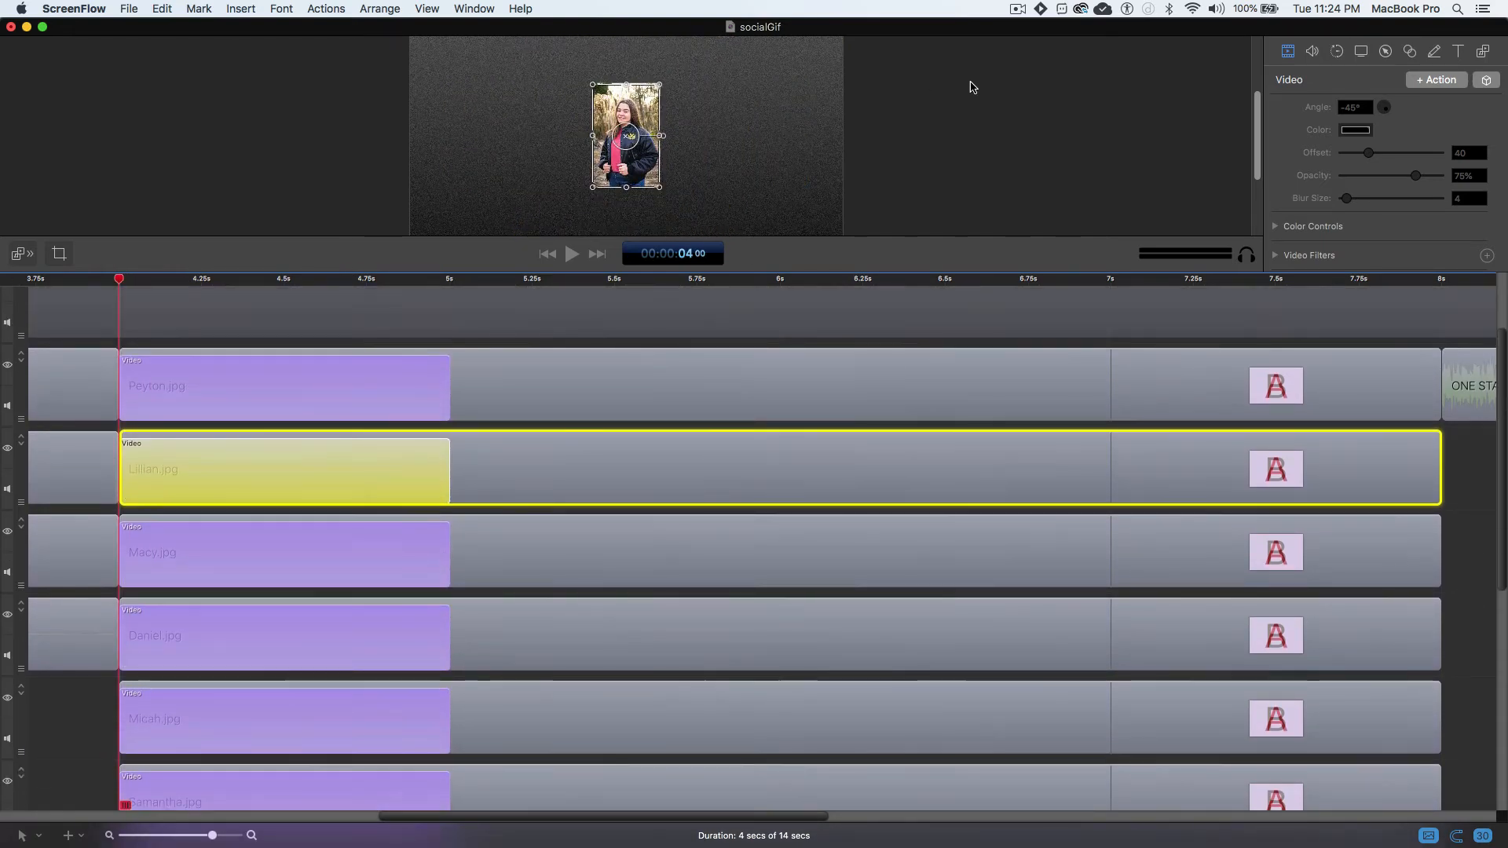
Select all nine collage photo clips together with their video actions and check the selection across the tracks
left_click(728, 150)
key("super+a")
scroll(367, 470, "up", 2)
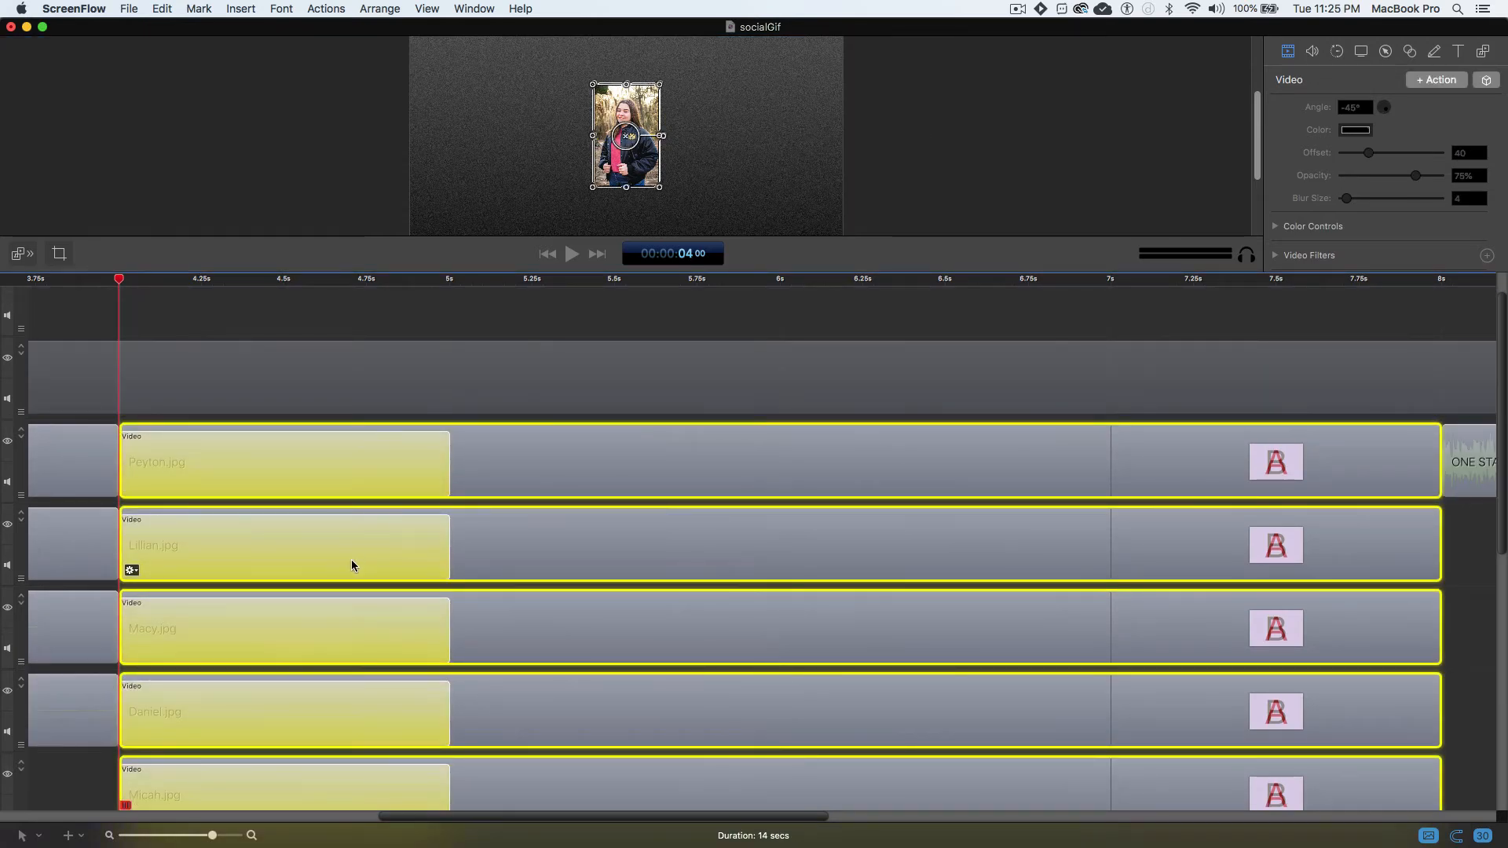
scroll(351, 560, "down", 10)
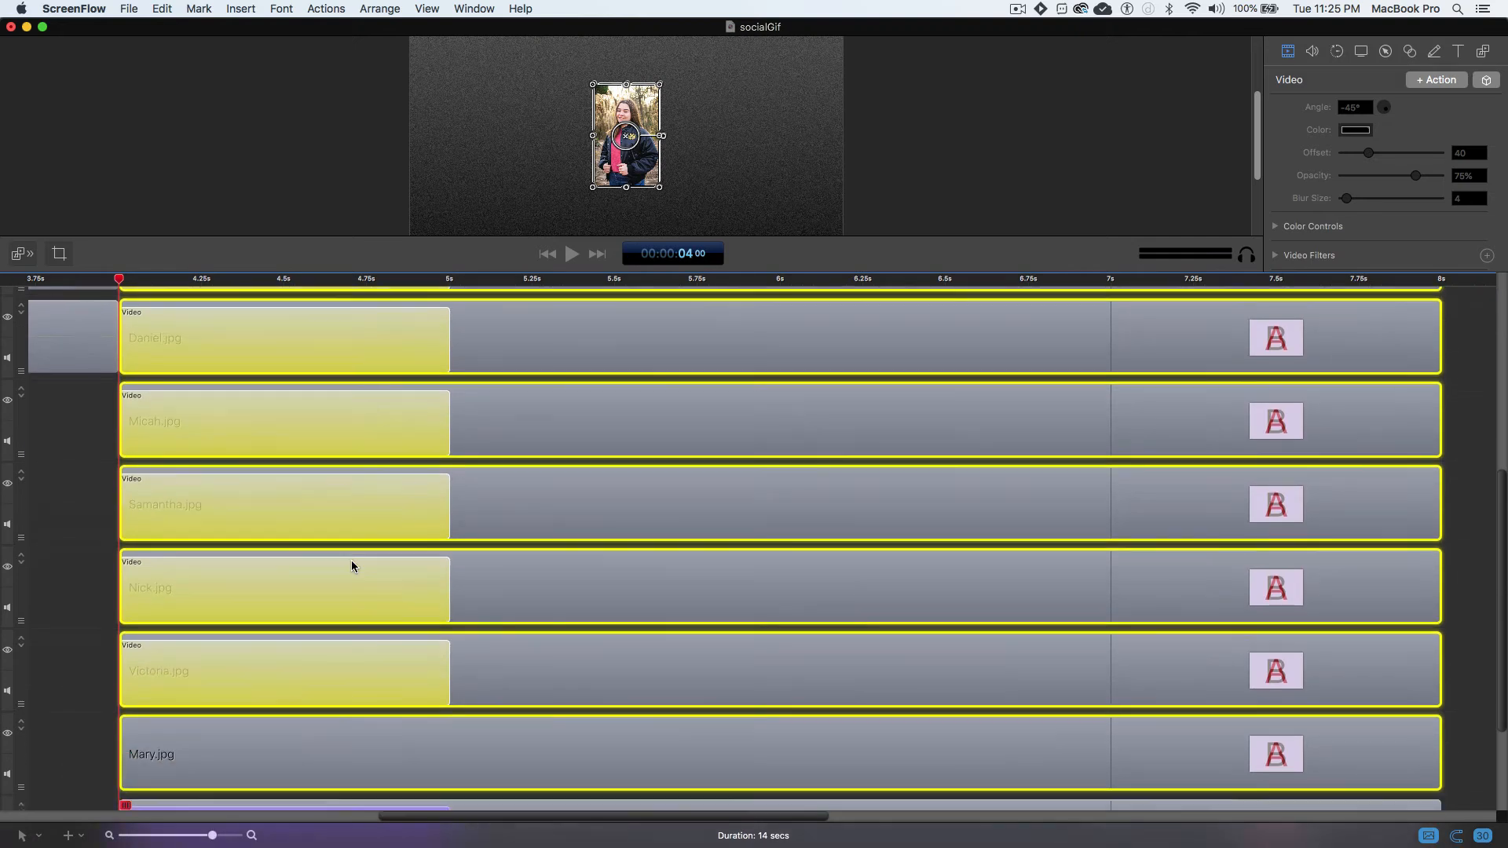
scroll(351, 559, "up", 10)
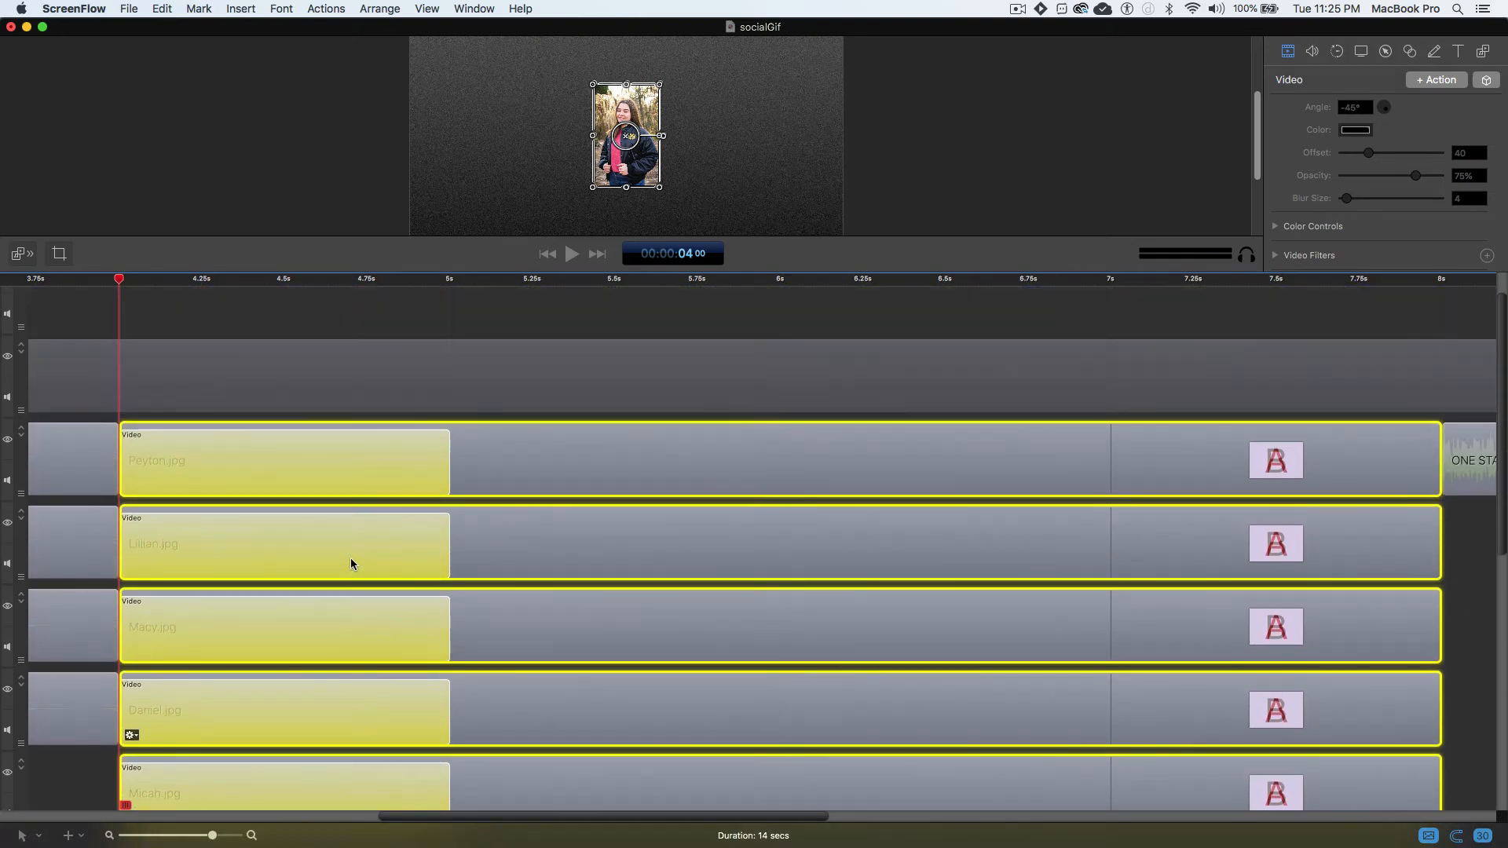
scroll(351, 563, "up", 1)
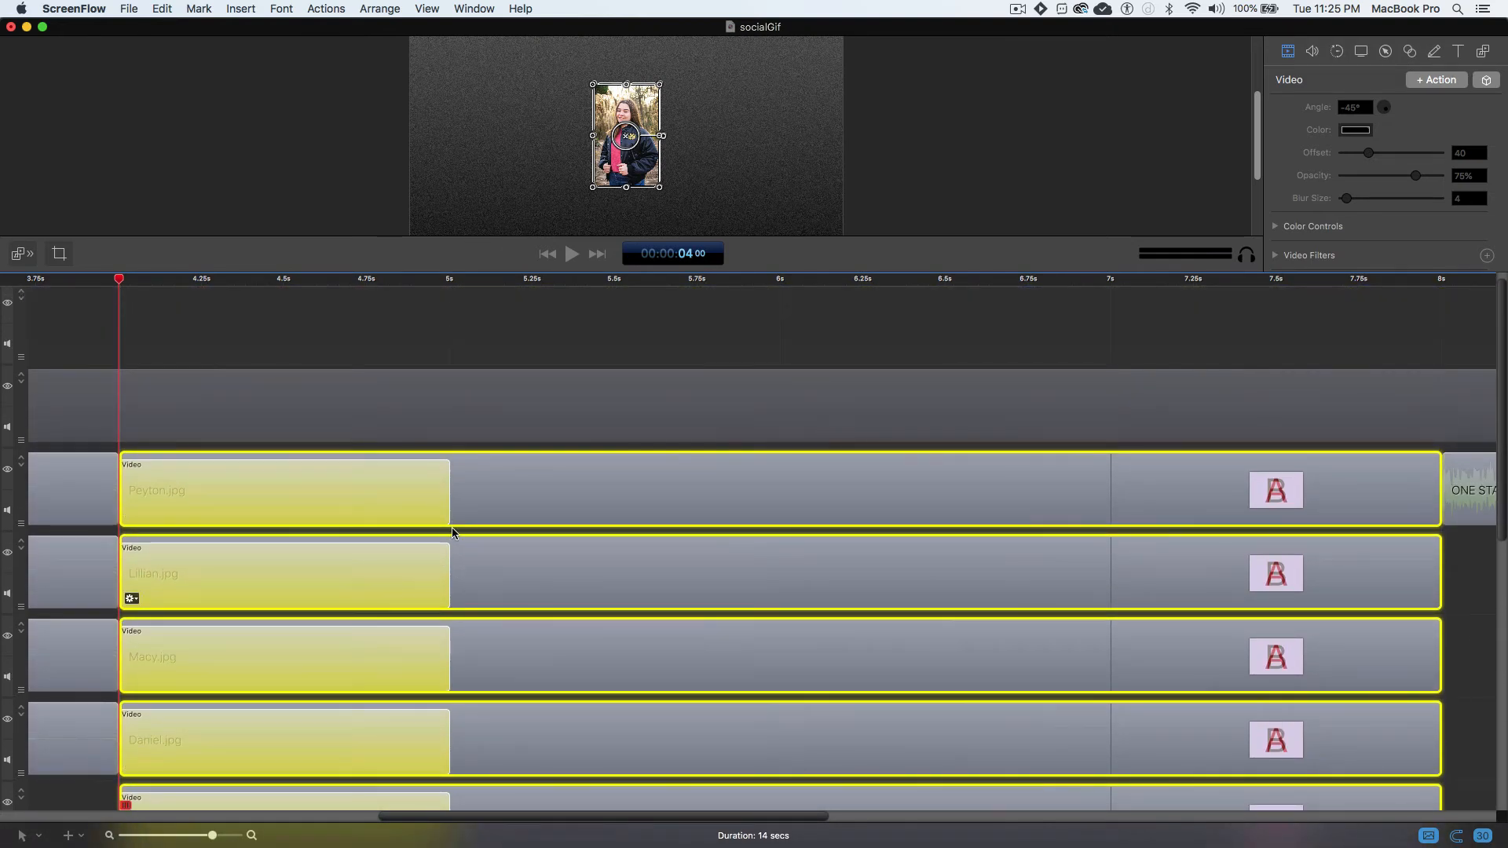
Shorten all the selected video actions to a duration of 0.2 seconds, keeping their start at 4 seconds
left_click(460, 281)
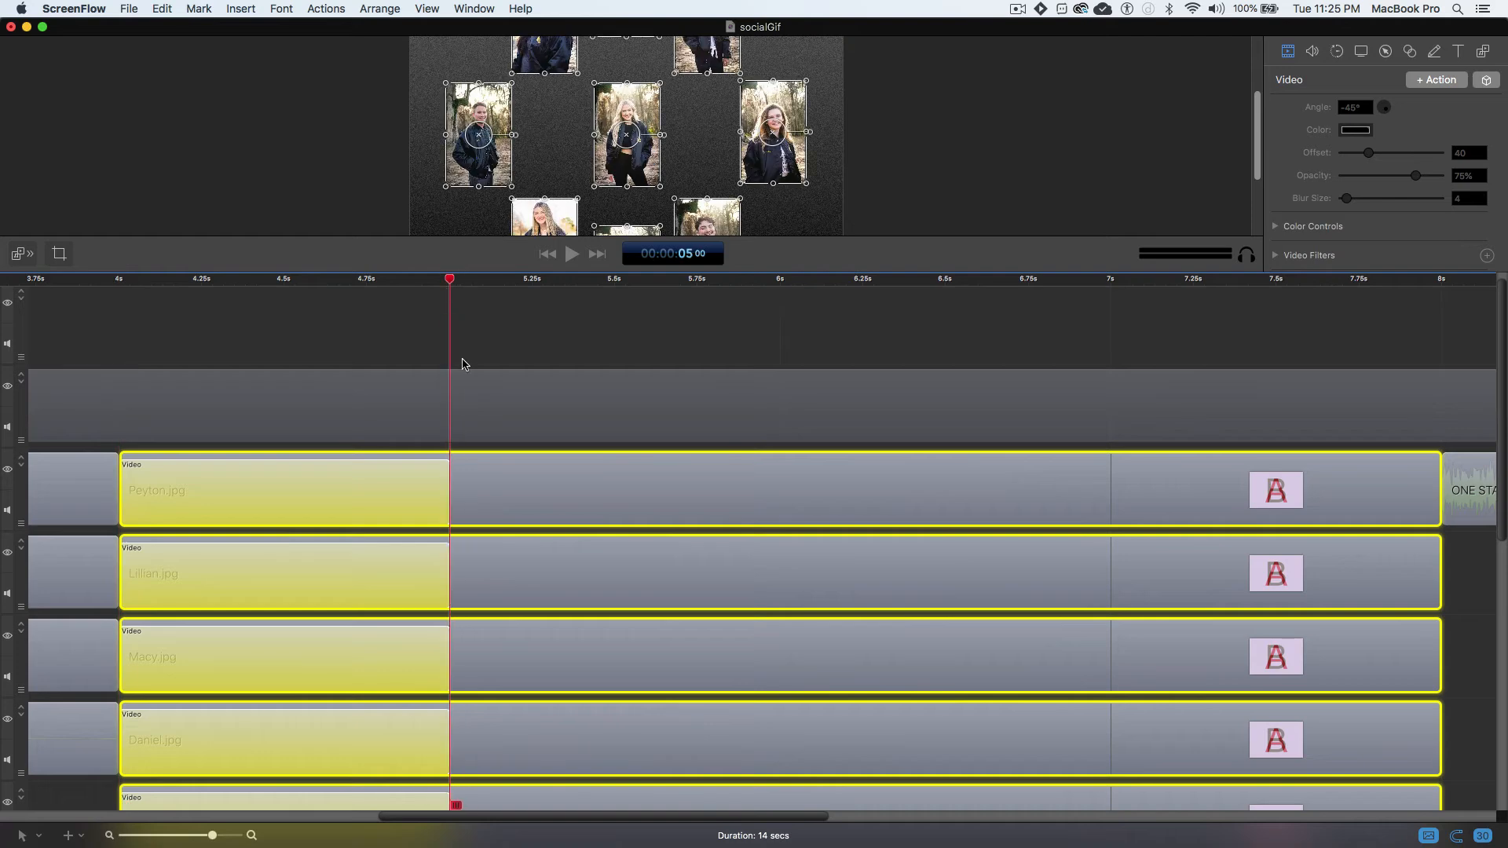
left_click_drag(447, 491, 348, 493)
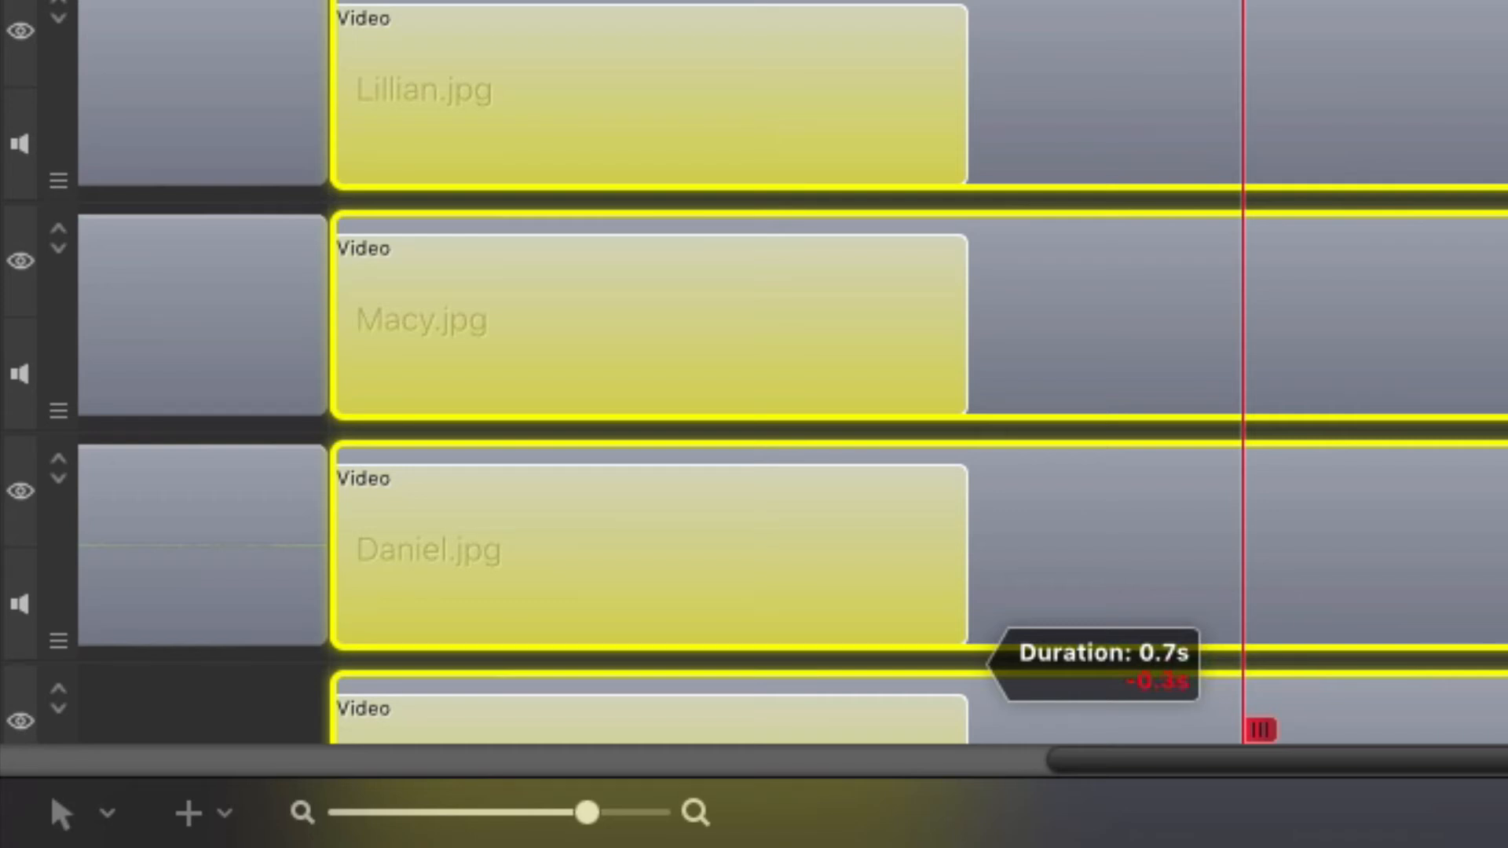
left_click_drag(962, 664, 481, 611)
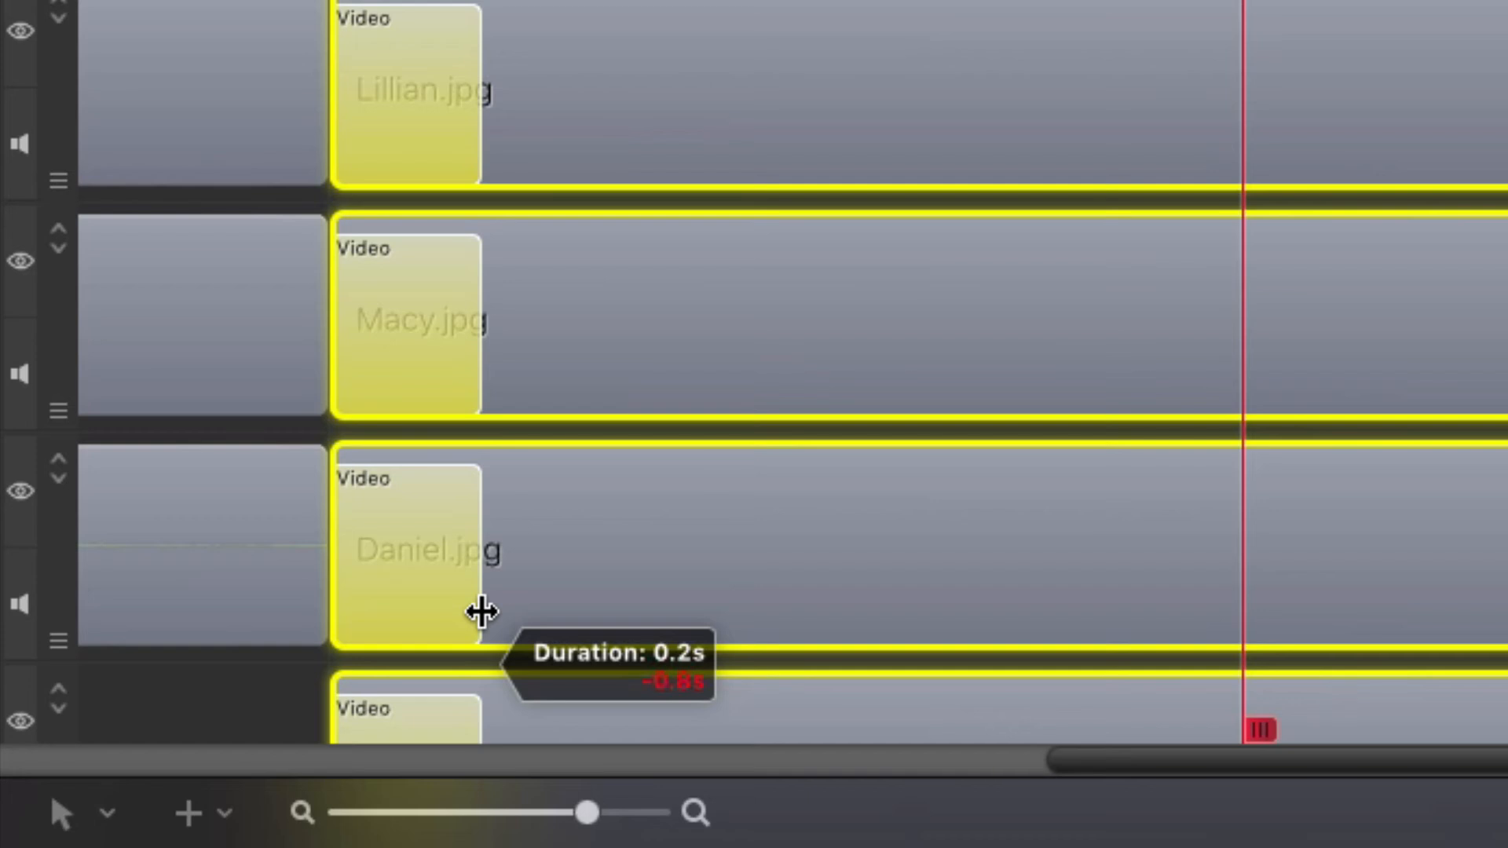
Shorten all the selected video actions further to about 0.1 seconds and play the spread from the 4-second mark
left_click_drag(481, 612, 446, 622)
left_click(123, 281)
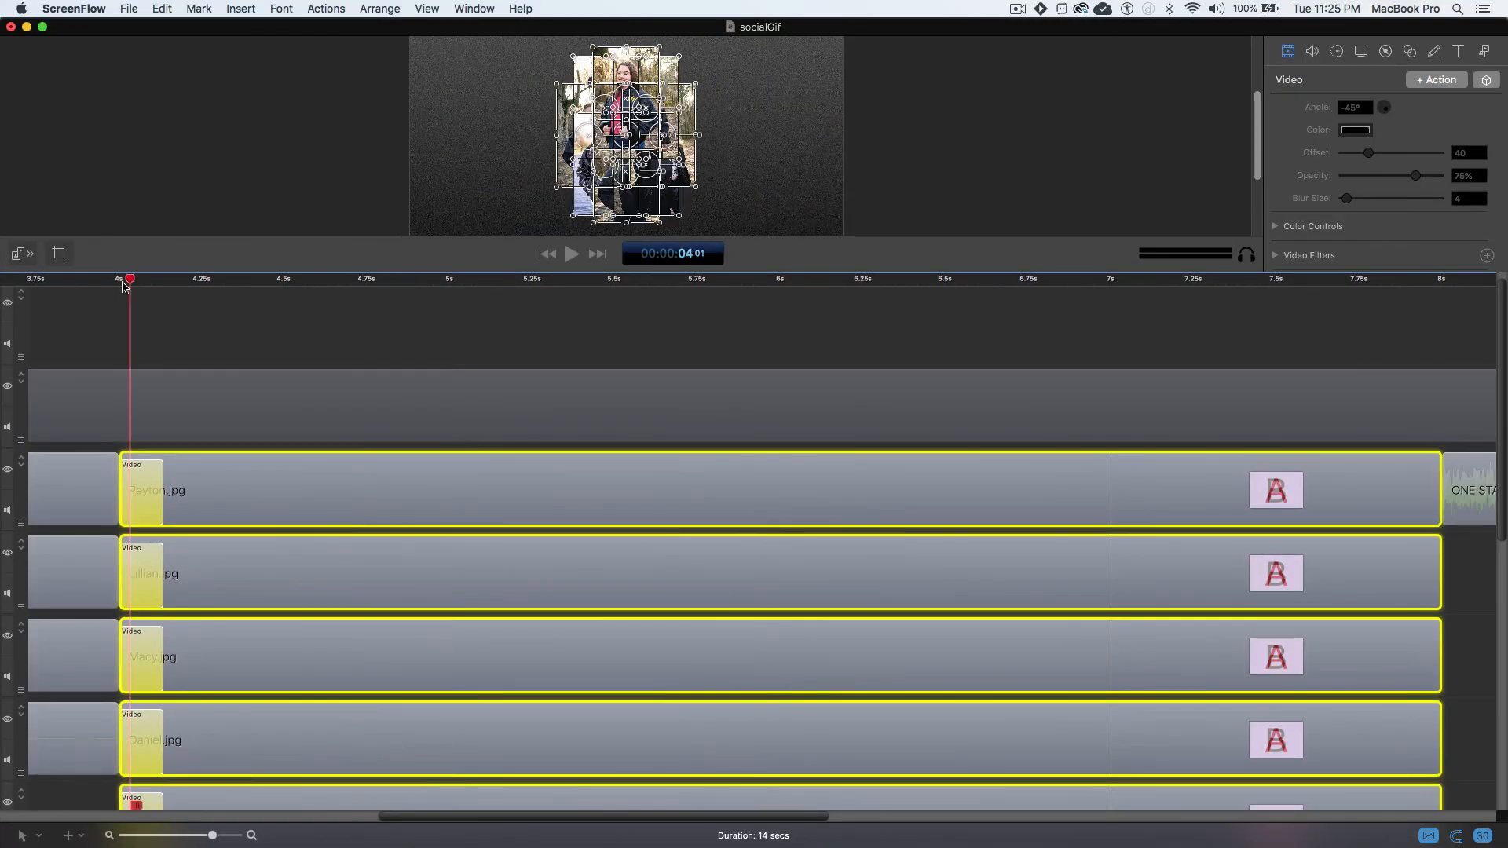
key("space")
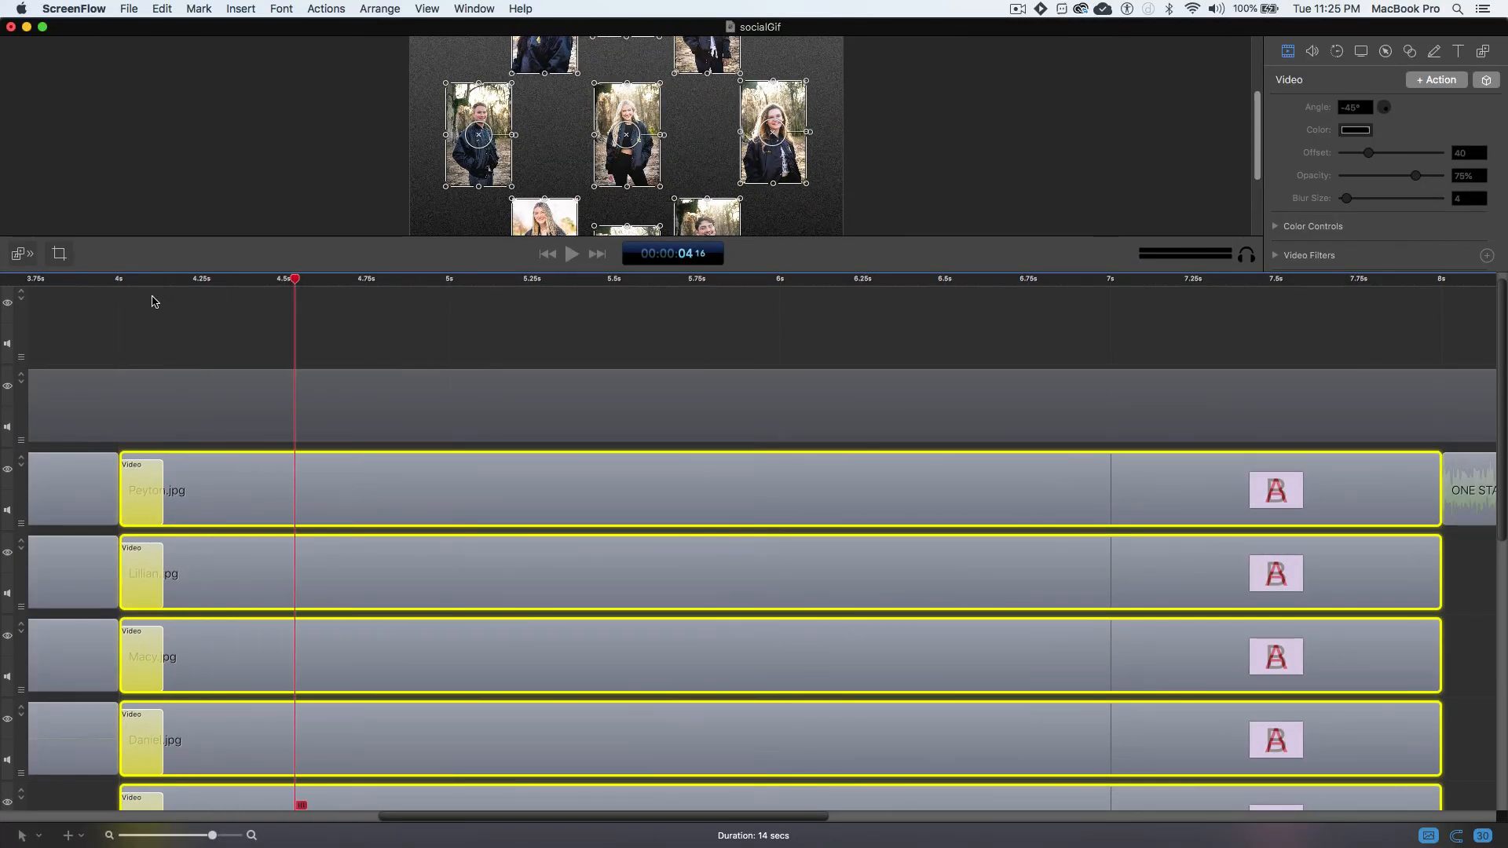
left_click_drag(294, 280, 121, 310)
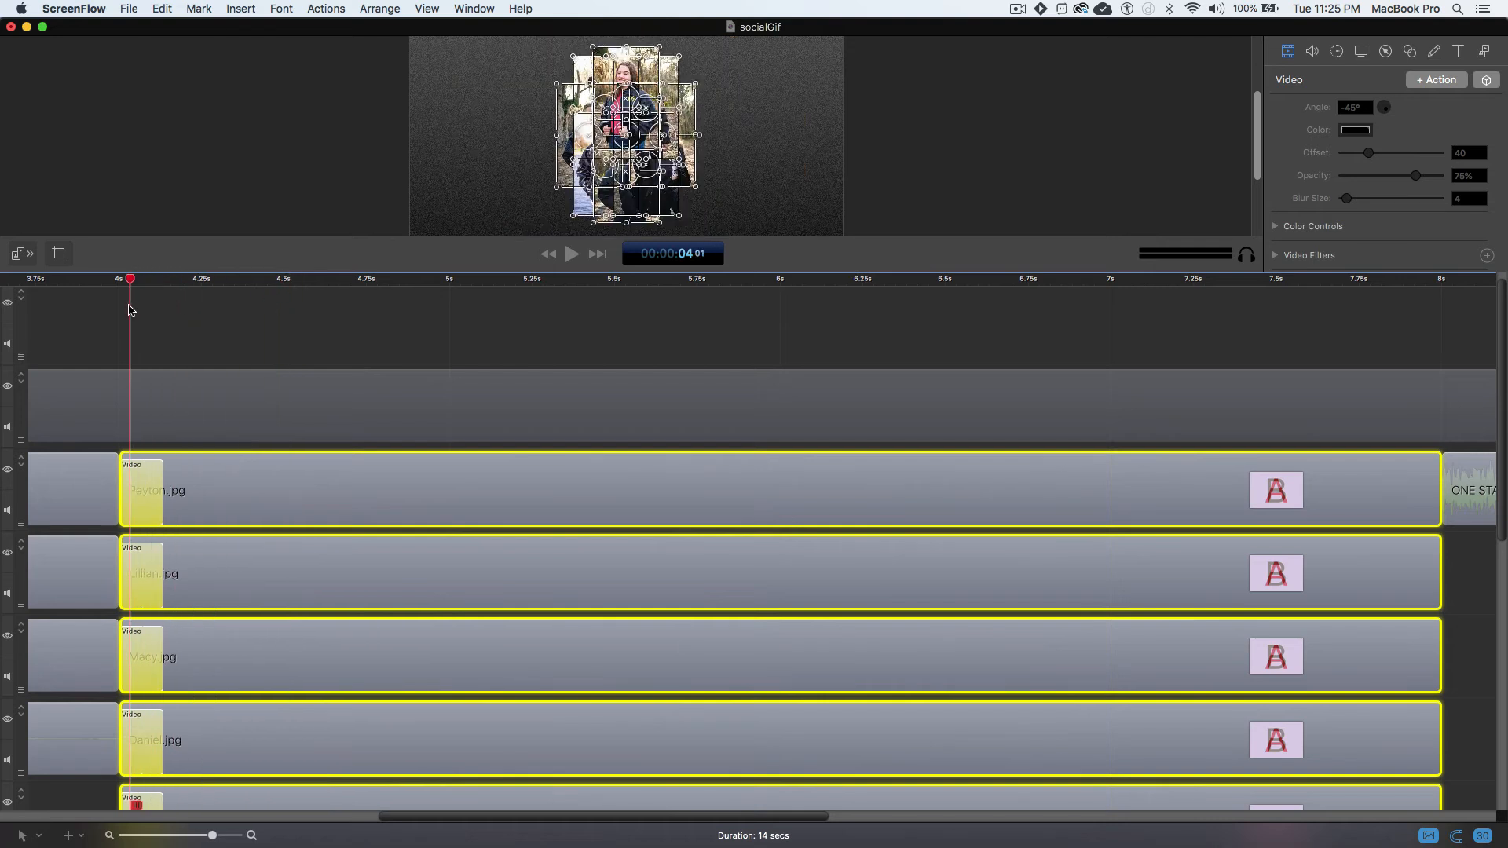
Stagger the second and third photos' video actions, each starting where the previous one ends, with offsets of 0.1 and 0.3 seconds
left_click(203, 330)
left_click(154, 570)
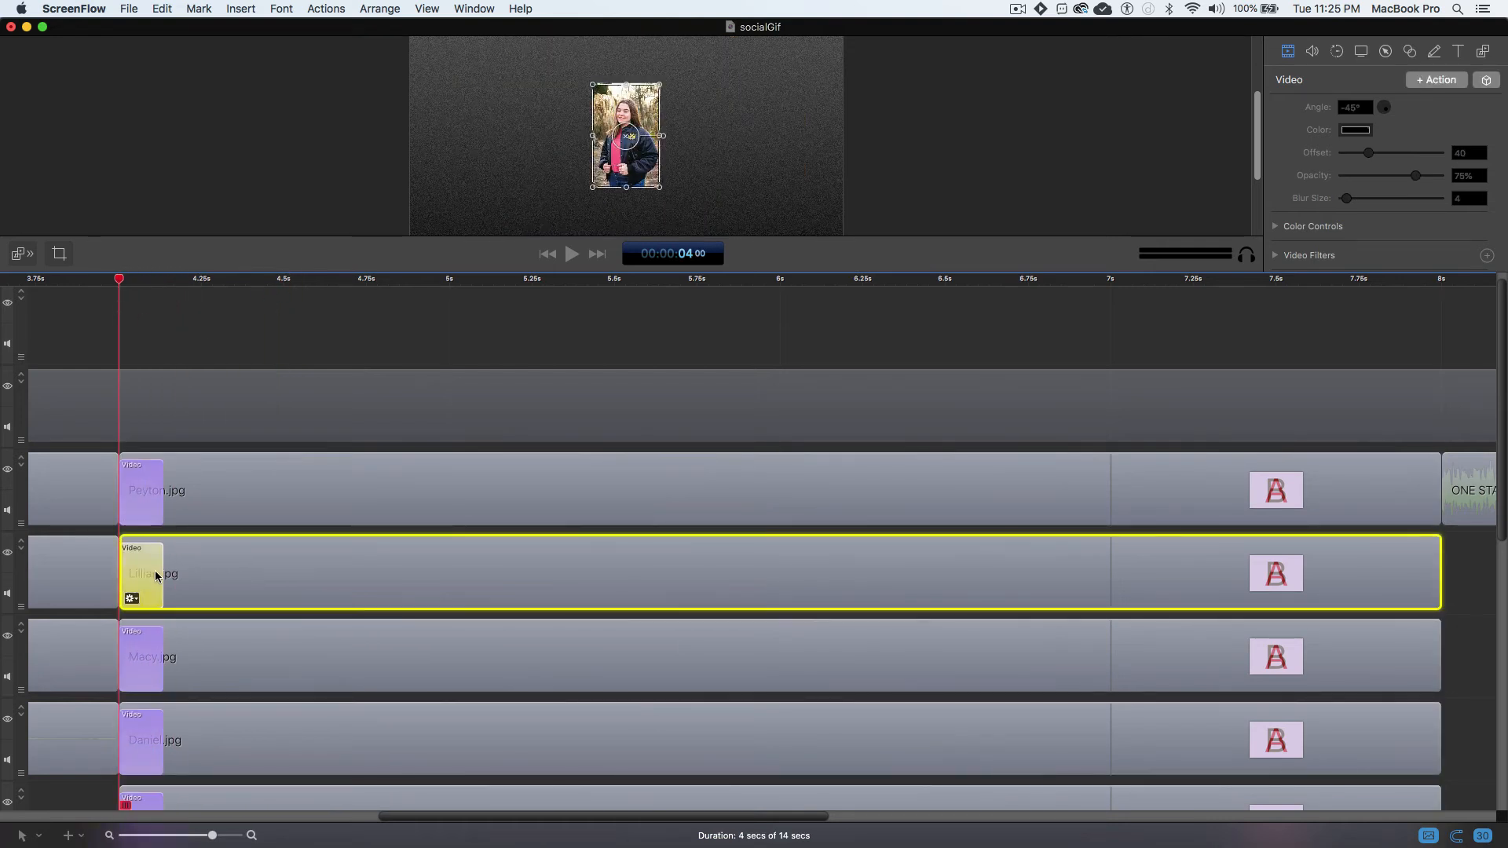
left_click_drag(147, 567, 200, 573)
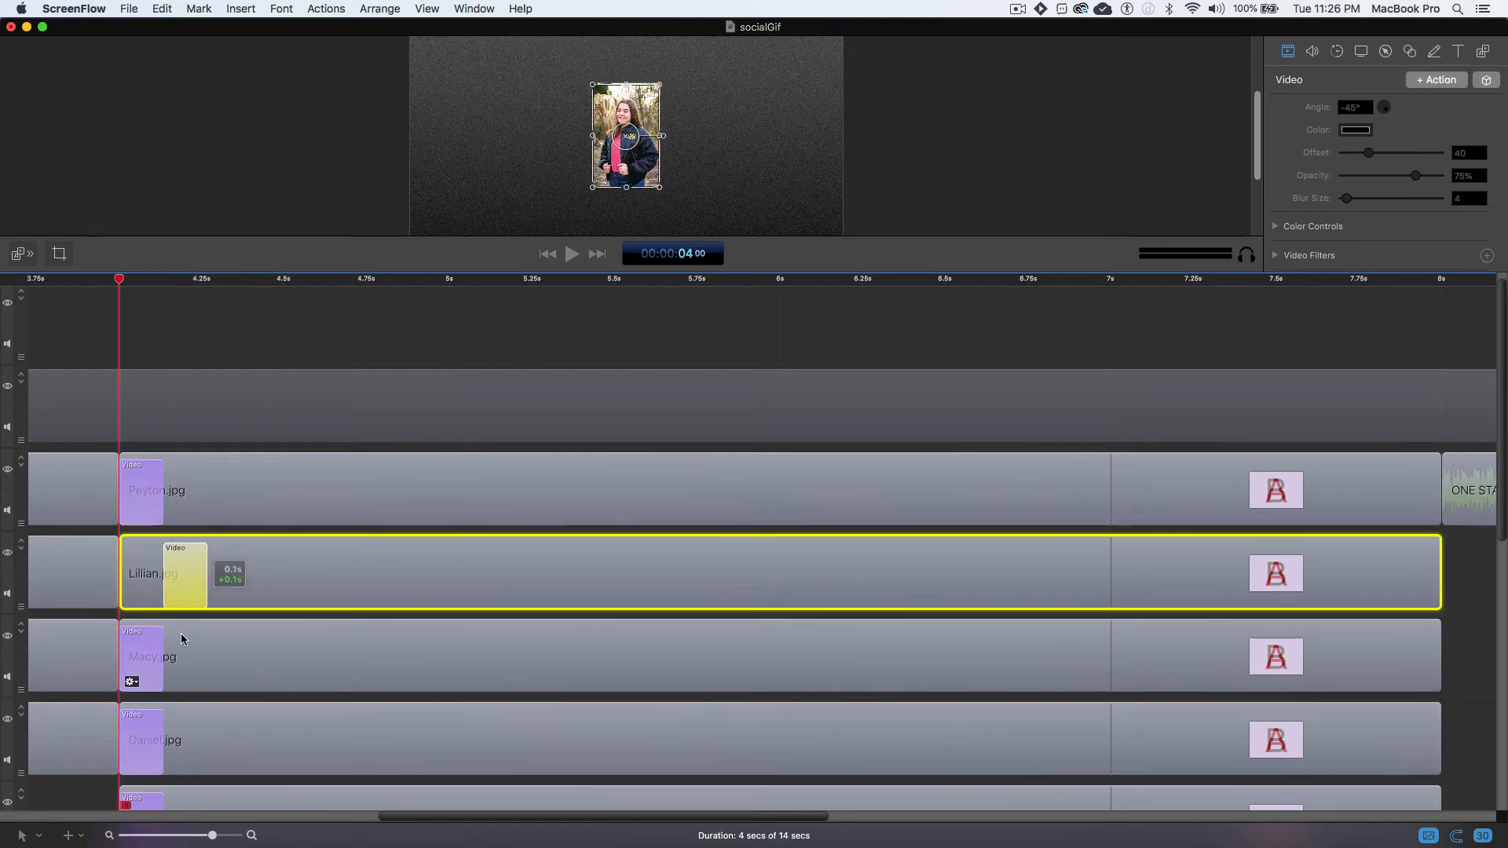
left_click(148, 654)
left_click_drag(148, 653, 228, 656)
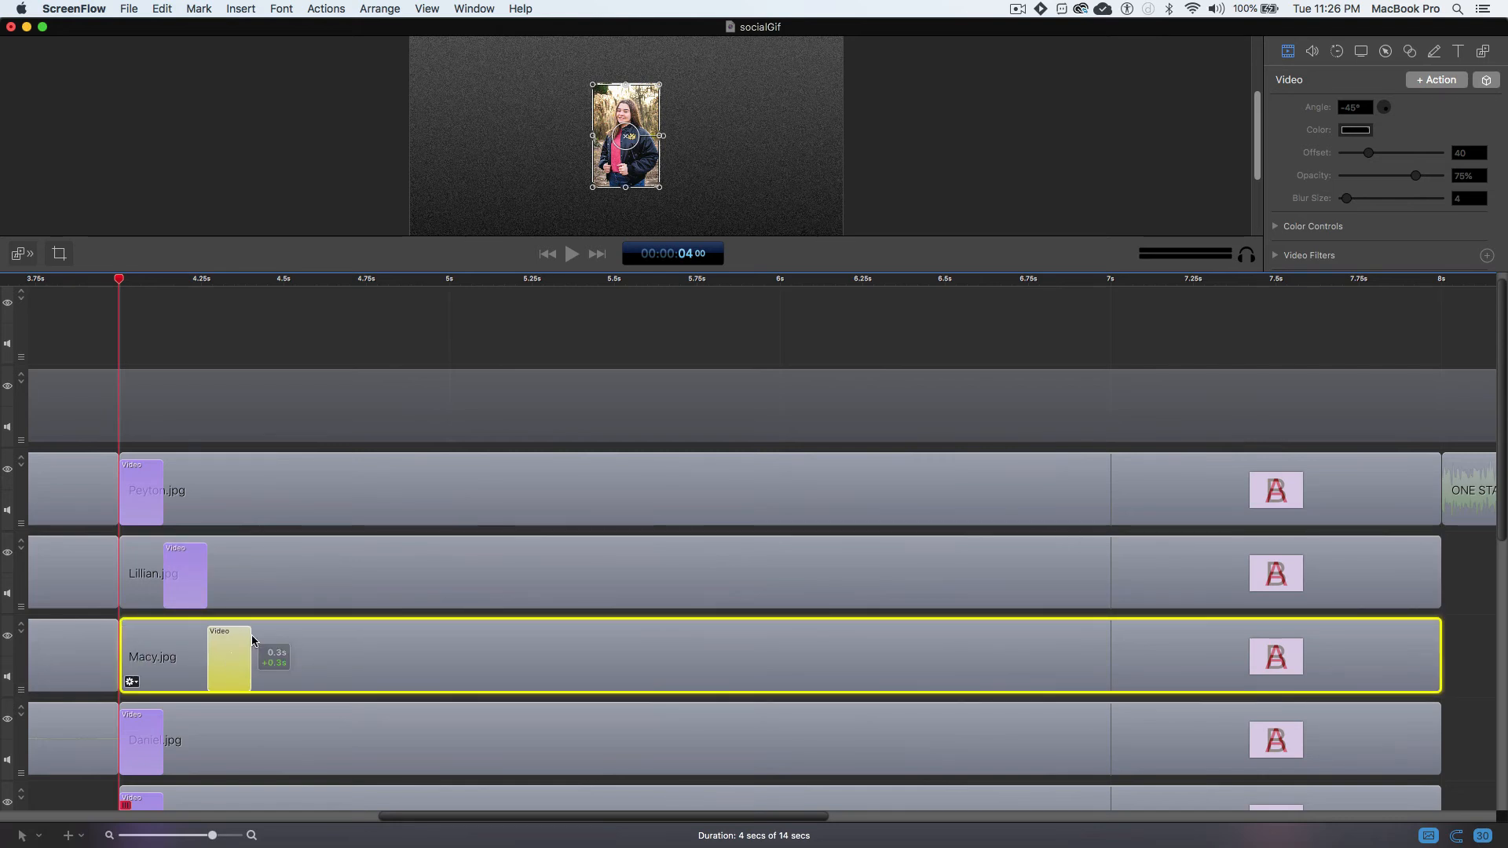
Move the fourth photo's video action 0.4 seconds into its clip and start the fifth photo's action where the fourth ends
scroll(188, 620, "down", 4)
left_click(151, 575)
left_click_drag(150, 574, 274, 587)
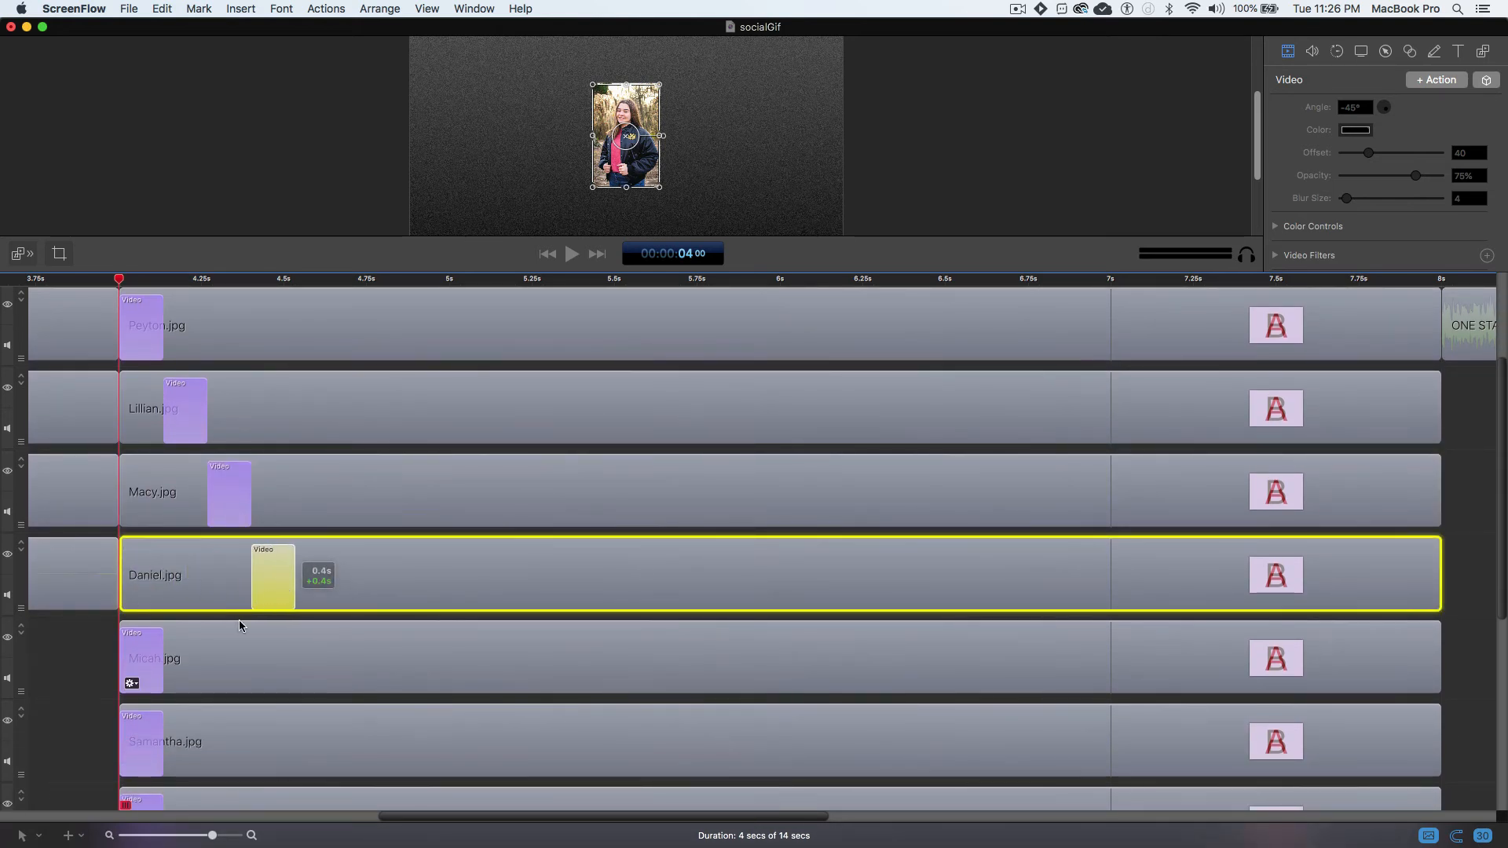
scroll(243, 623, "down", 3)
left_click(157, 582)
left_click_drag(157, 583, 320, 588)
Stagger the sixth, seventh and eighth photos' video actions so each starts where the preceding photo's action ends
scroll(219, 557, "down", 3)
left_click_drag(147, 553, 365, 554)
scroll(235, 557, "down", 3)
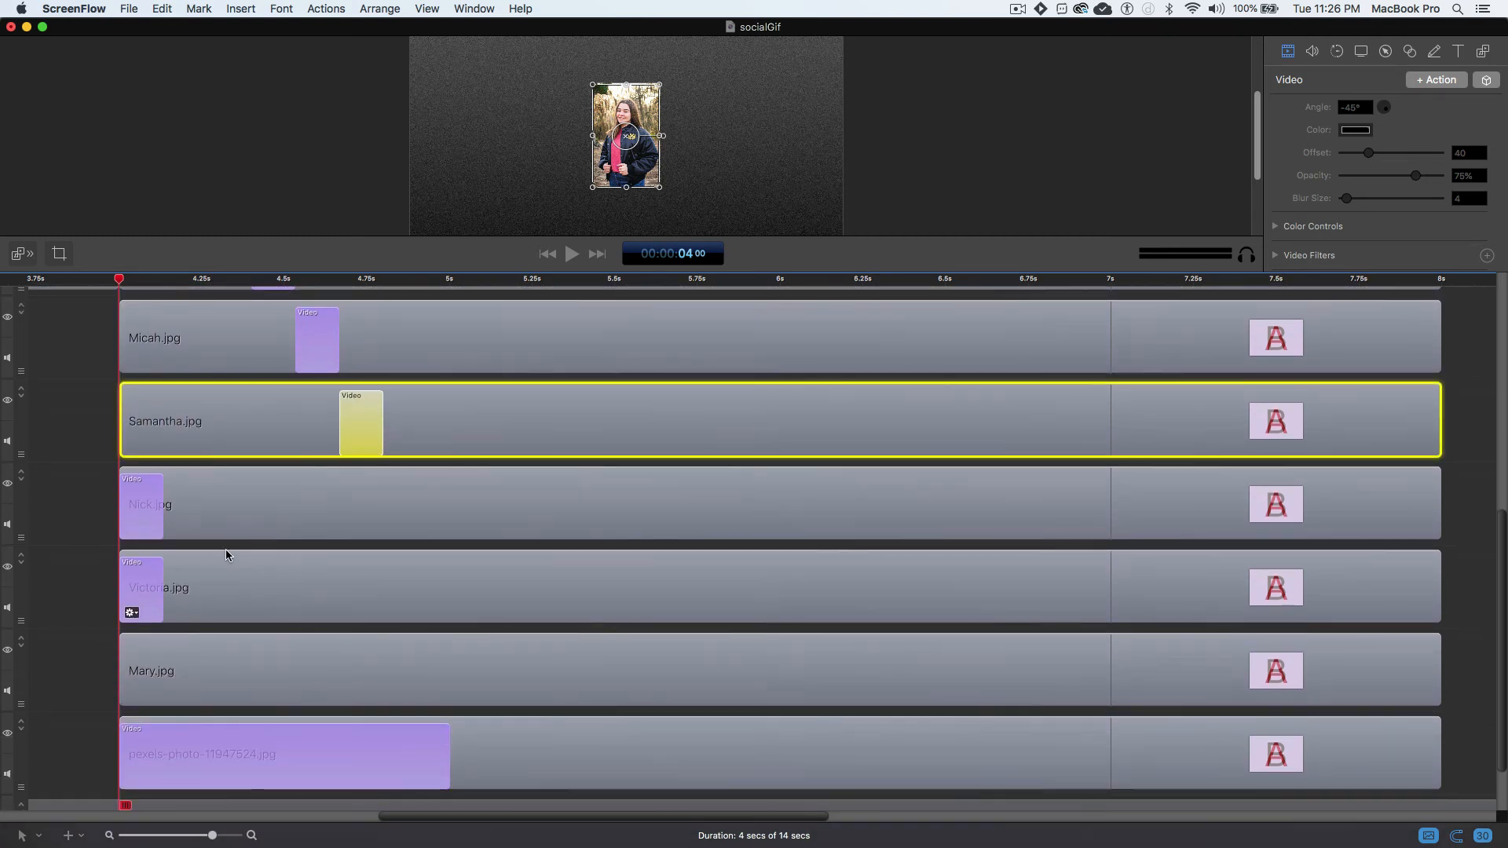
left_click_drag(149, 515, 405, 504)
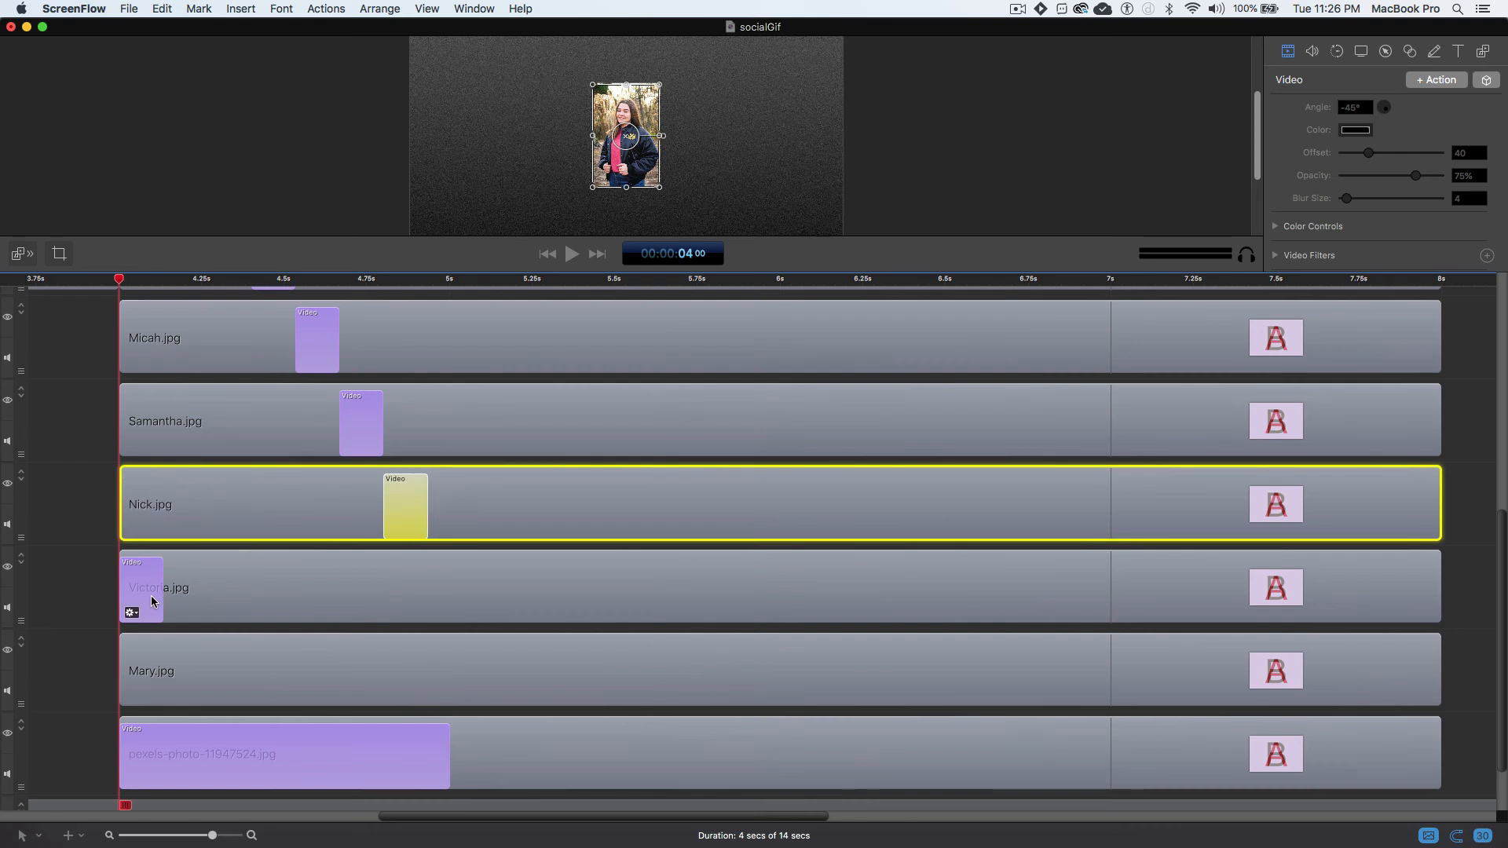
left_click_drag(153, 597, 330, 591)
left_click_drag(466, 586, 457, 587)
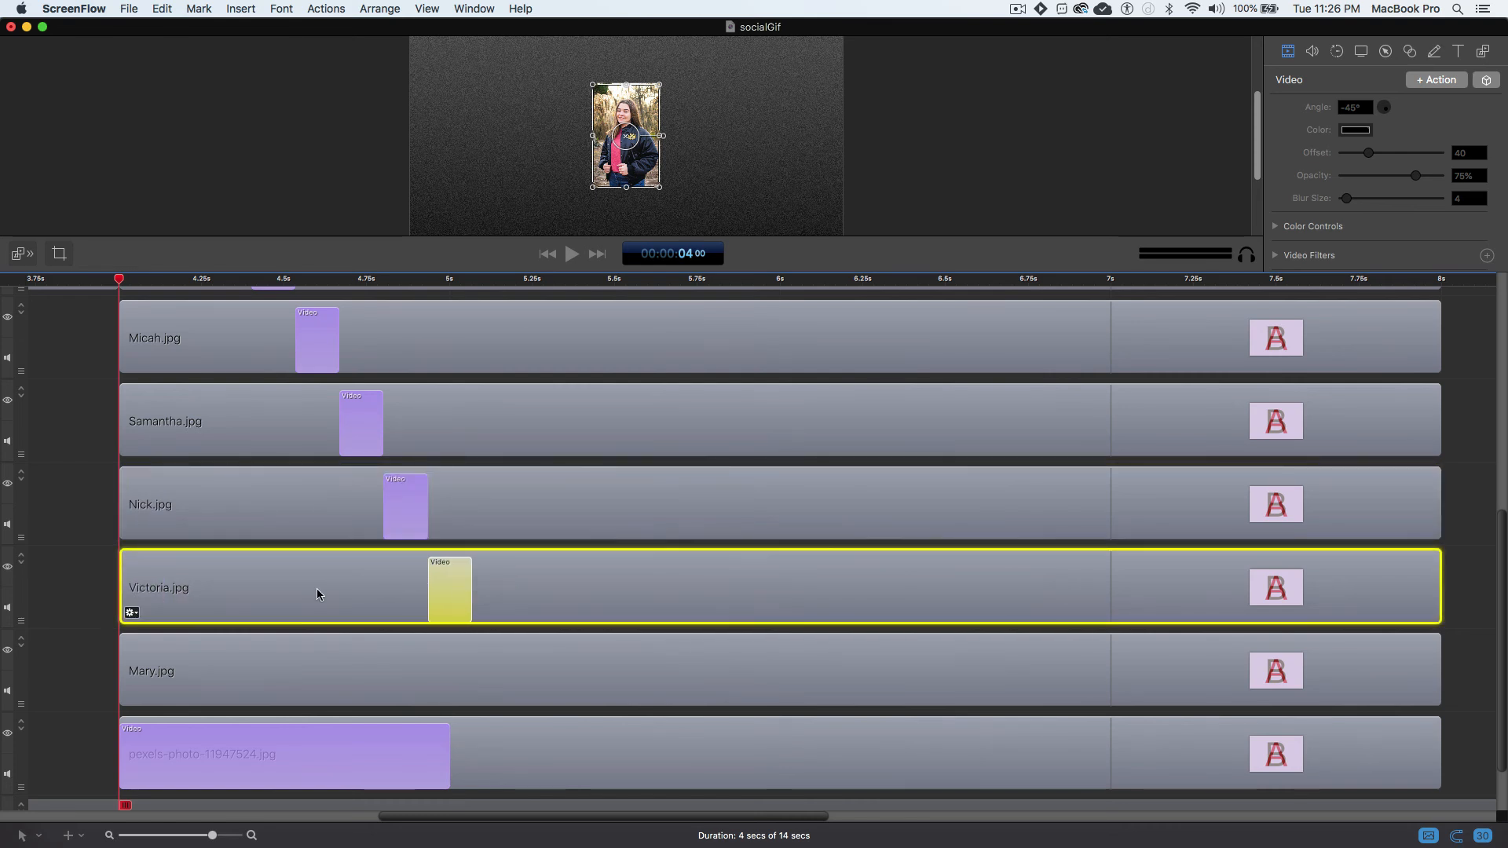
Check the staggered actions across the photo tracks and play the animation from the 4-second mark
scroll(308, 585, "down", 3)
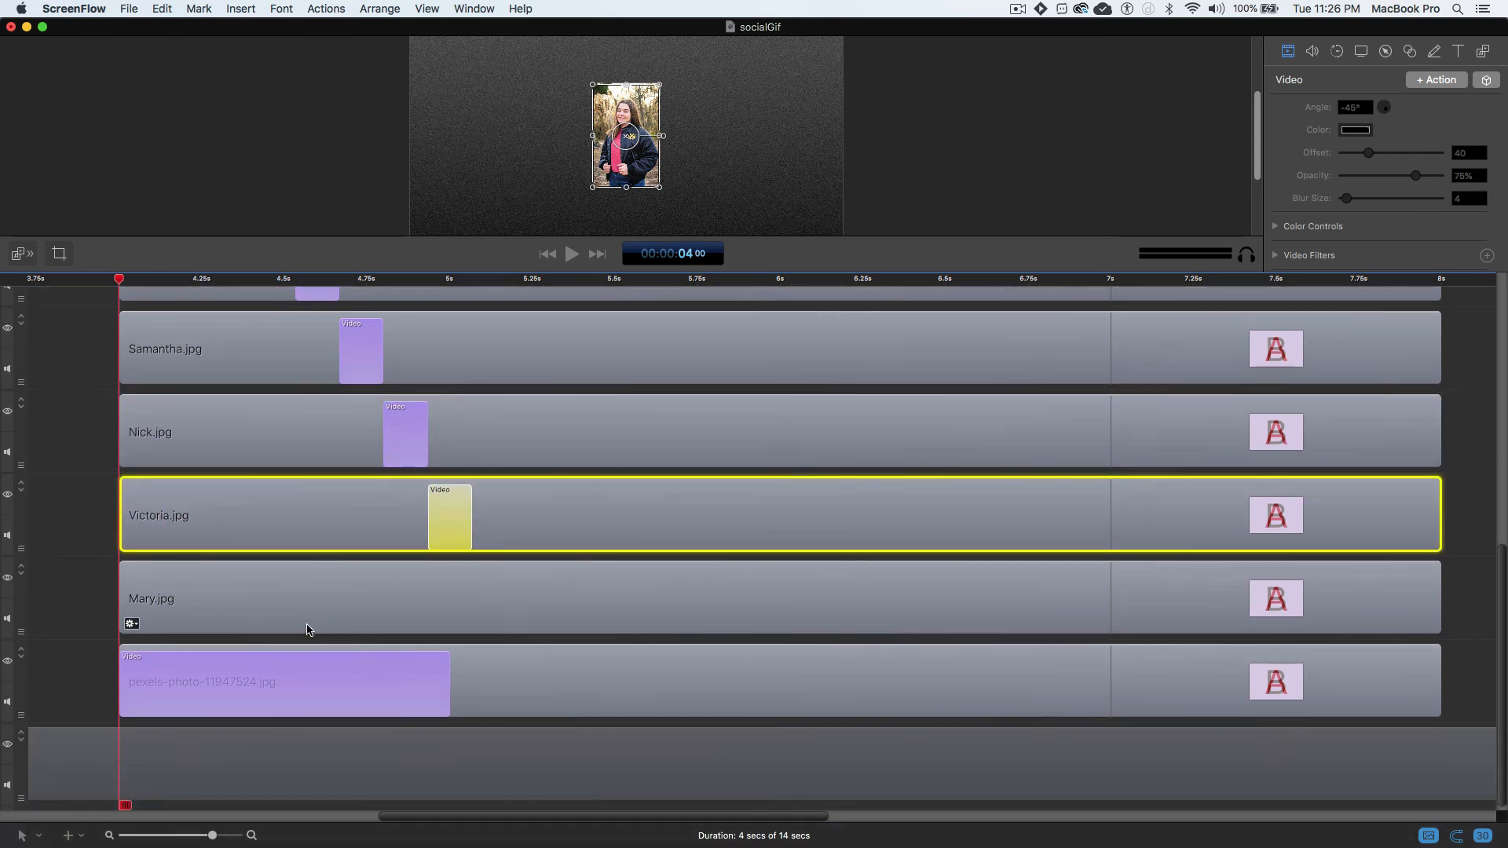
scroll(308, 630, "up", 6)
key("space")
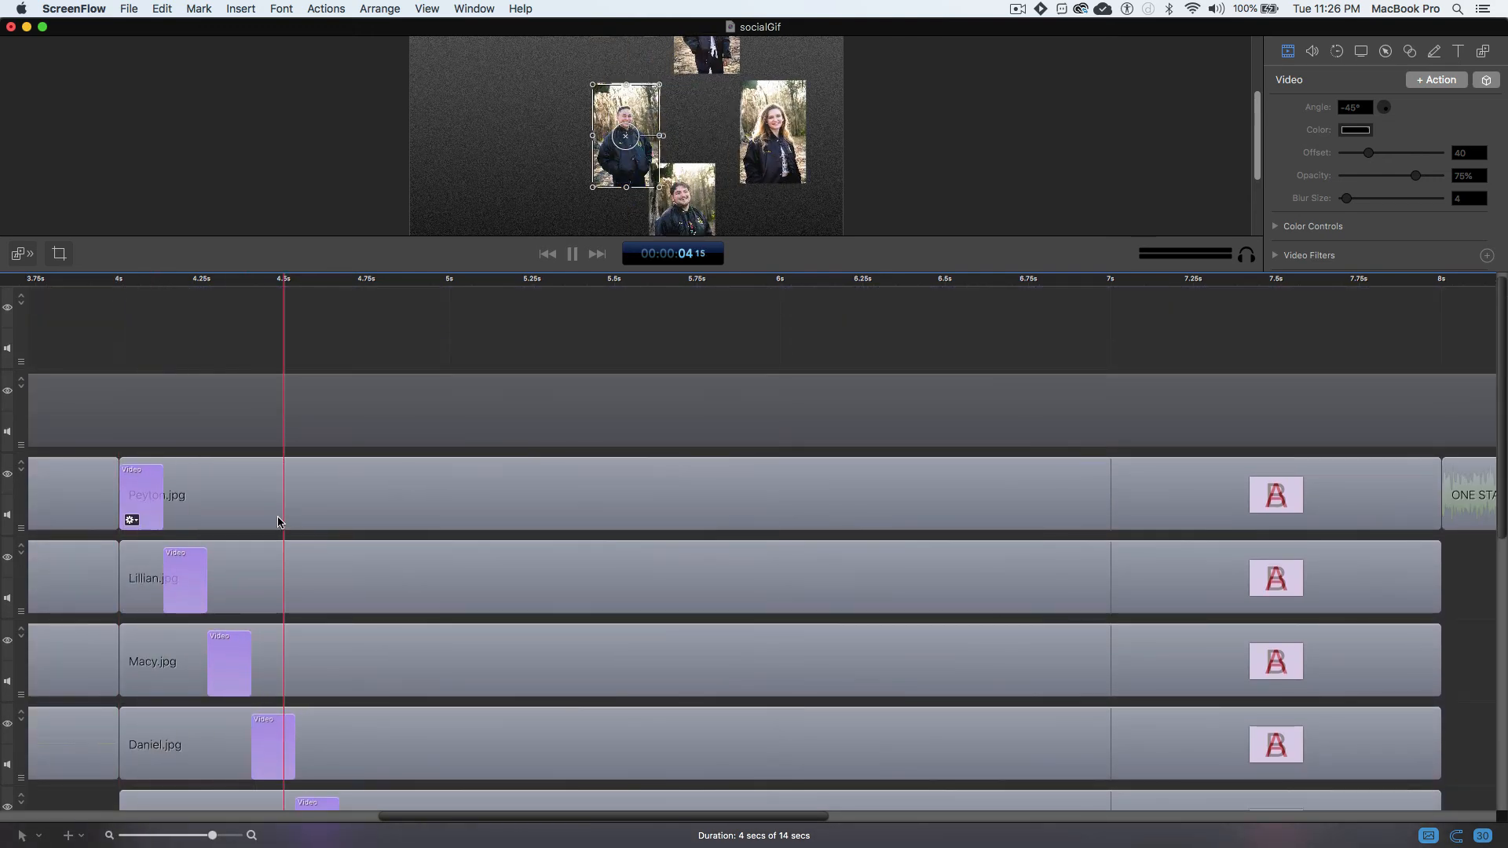
key("space")
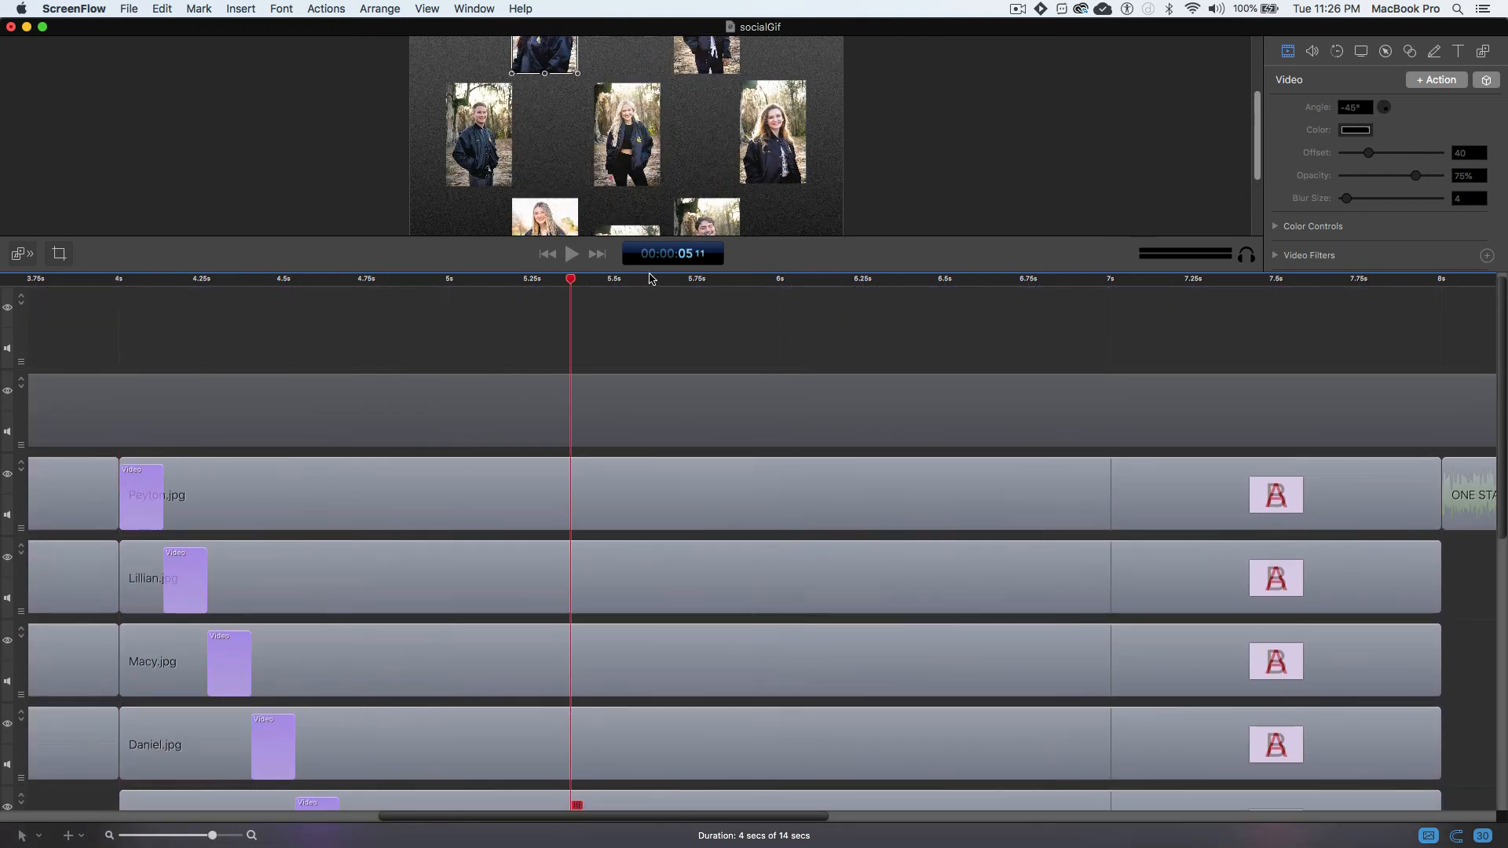
Enlarge the canvas area and zoom in on the full collage with no clip selected
left_click_drag(650, 275, 679, 681)
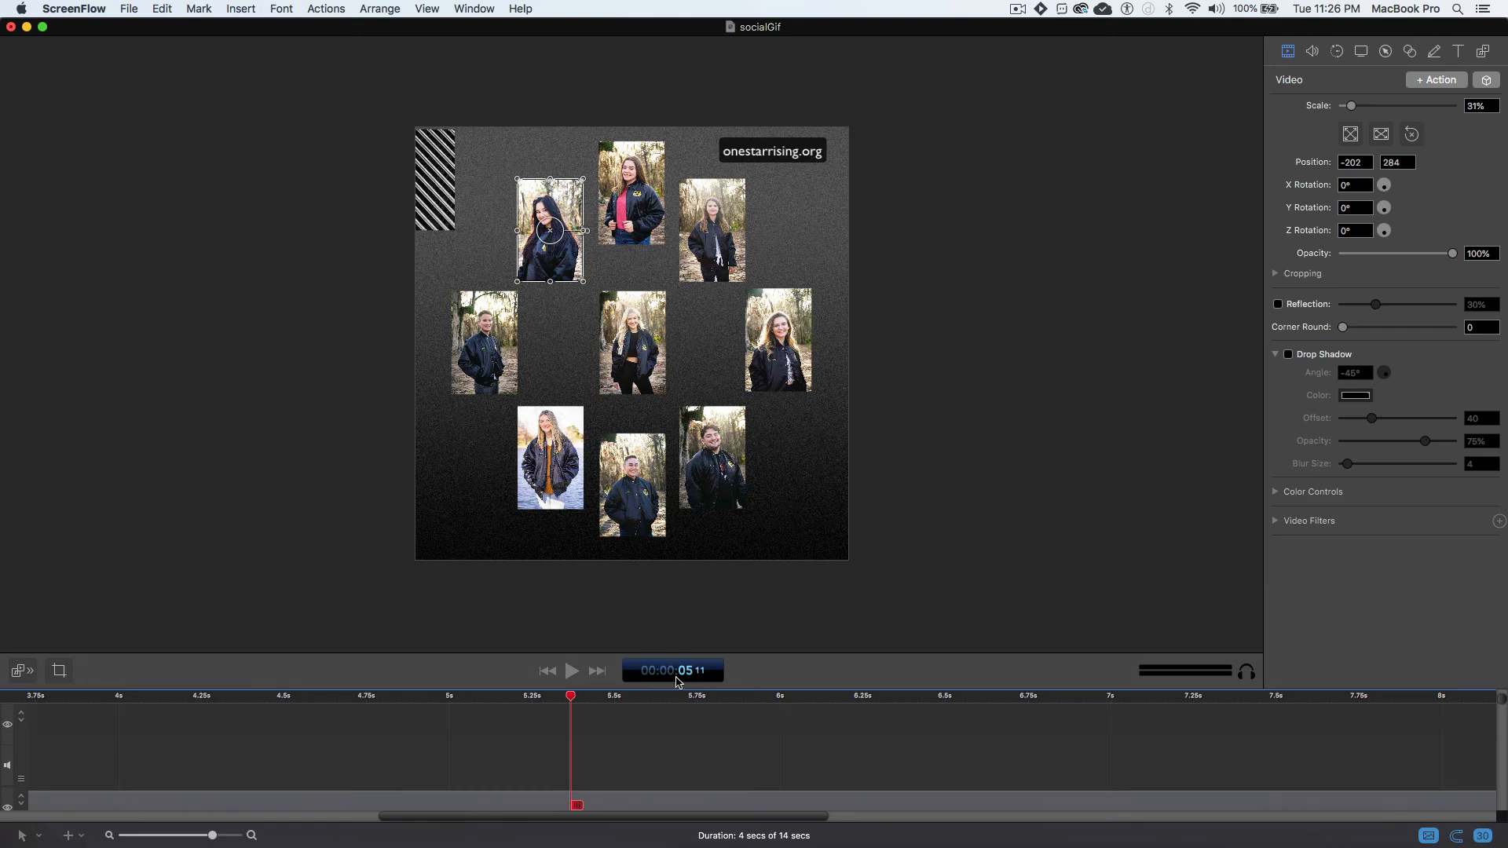
scroll(755, 422, "up", 3)
left_click(1046, 426)
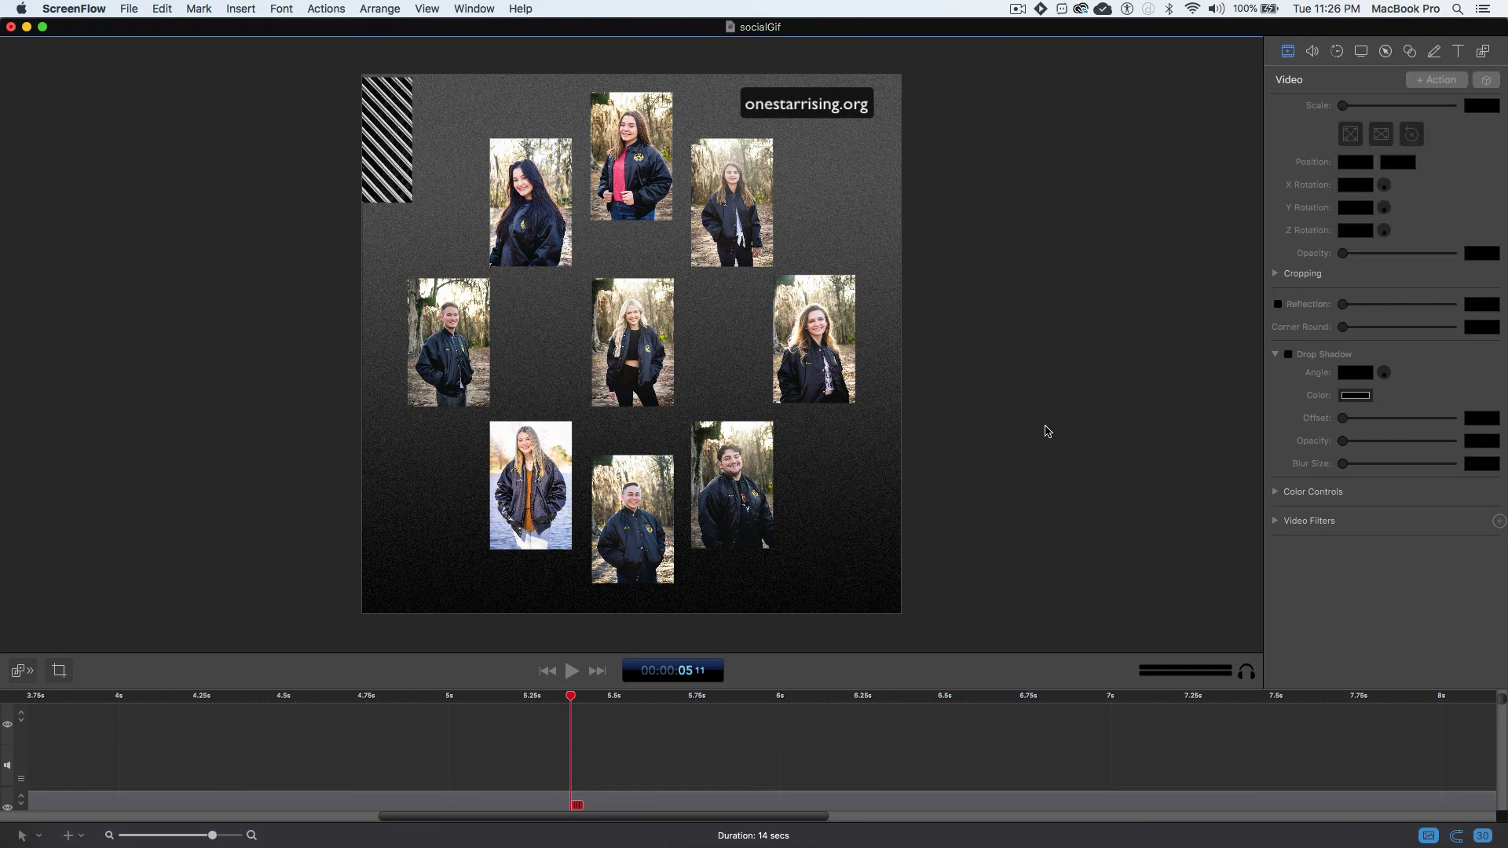
Replay the photos' one-by-one clockwise spread on the enlarged canvas to review its timing
key("Up")
key("space")
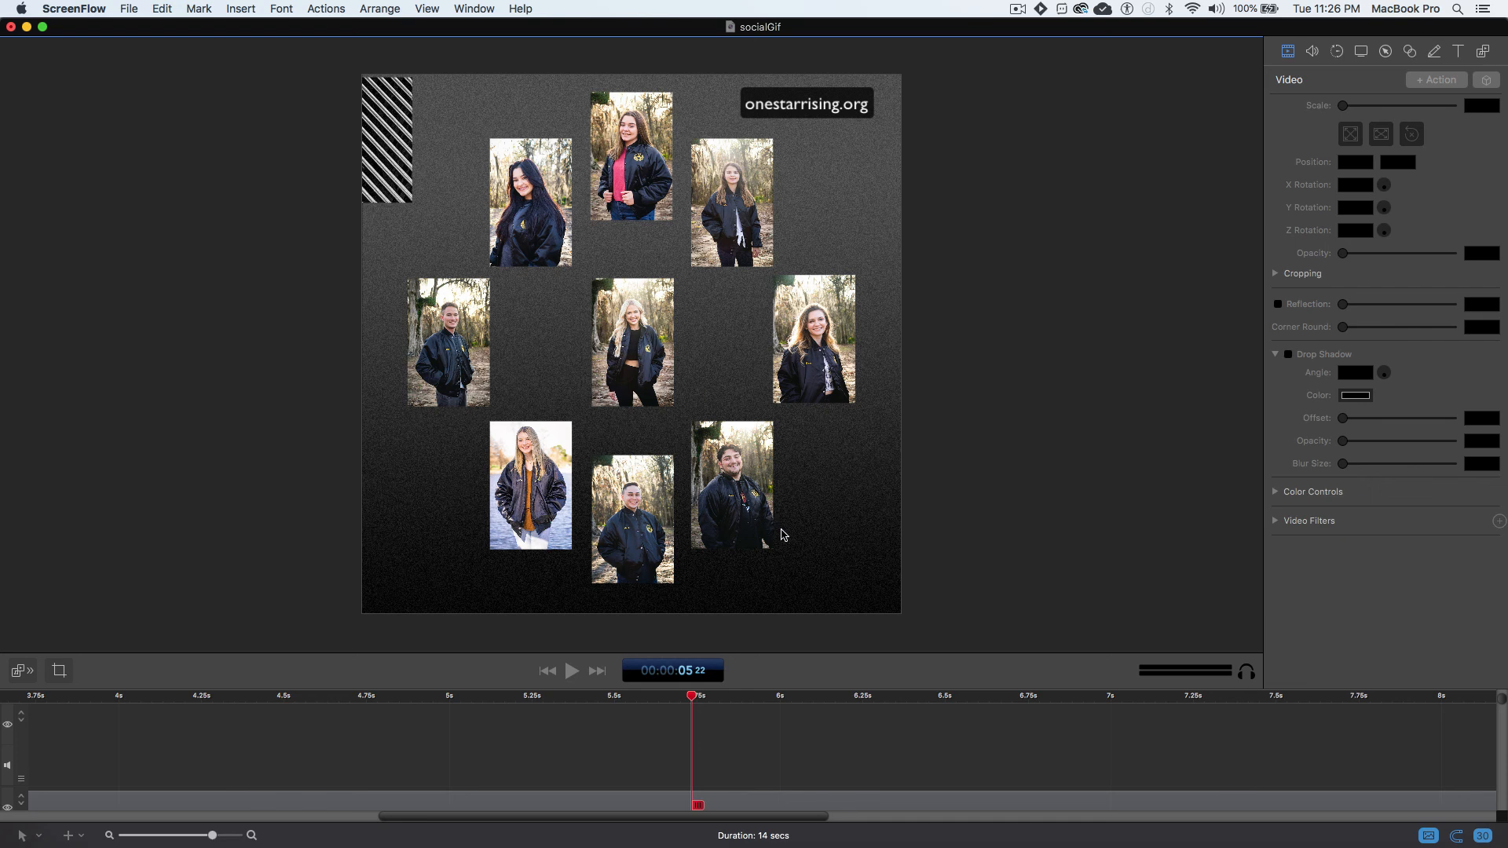
key("space")
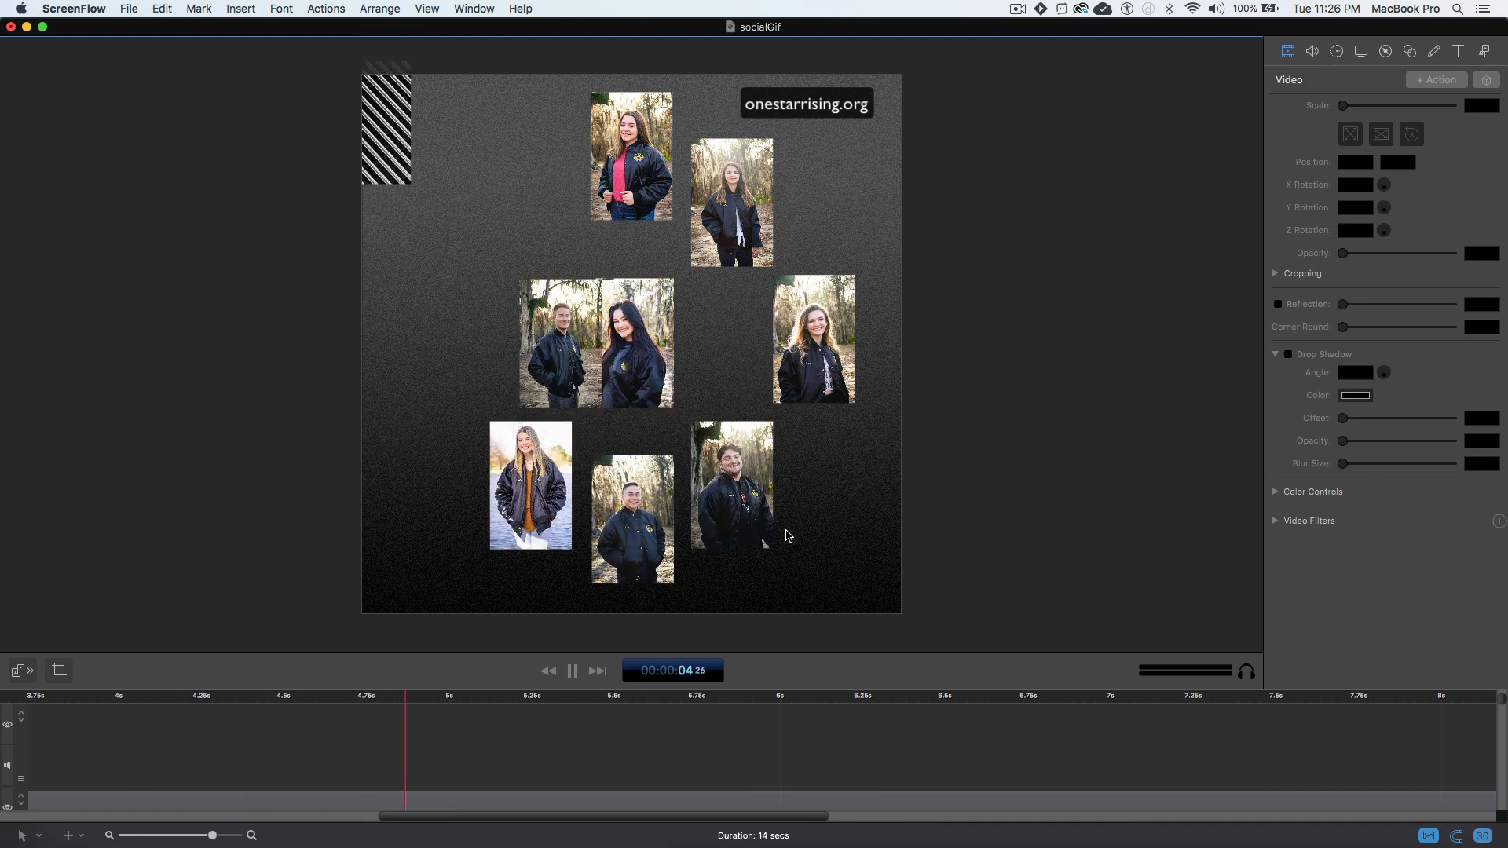
key("space")
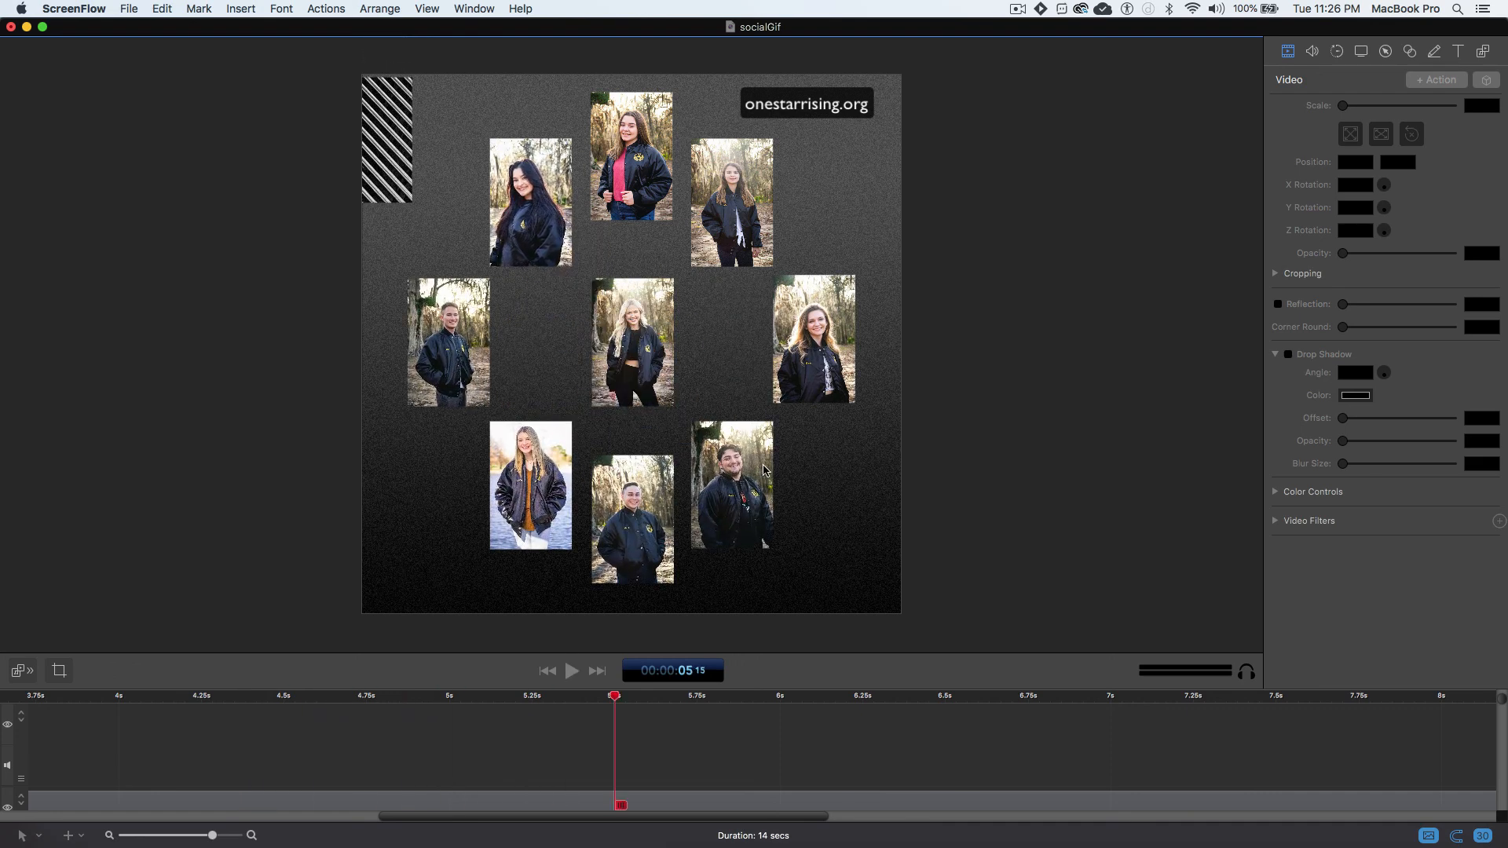